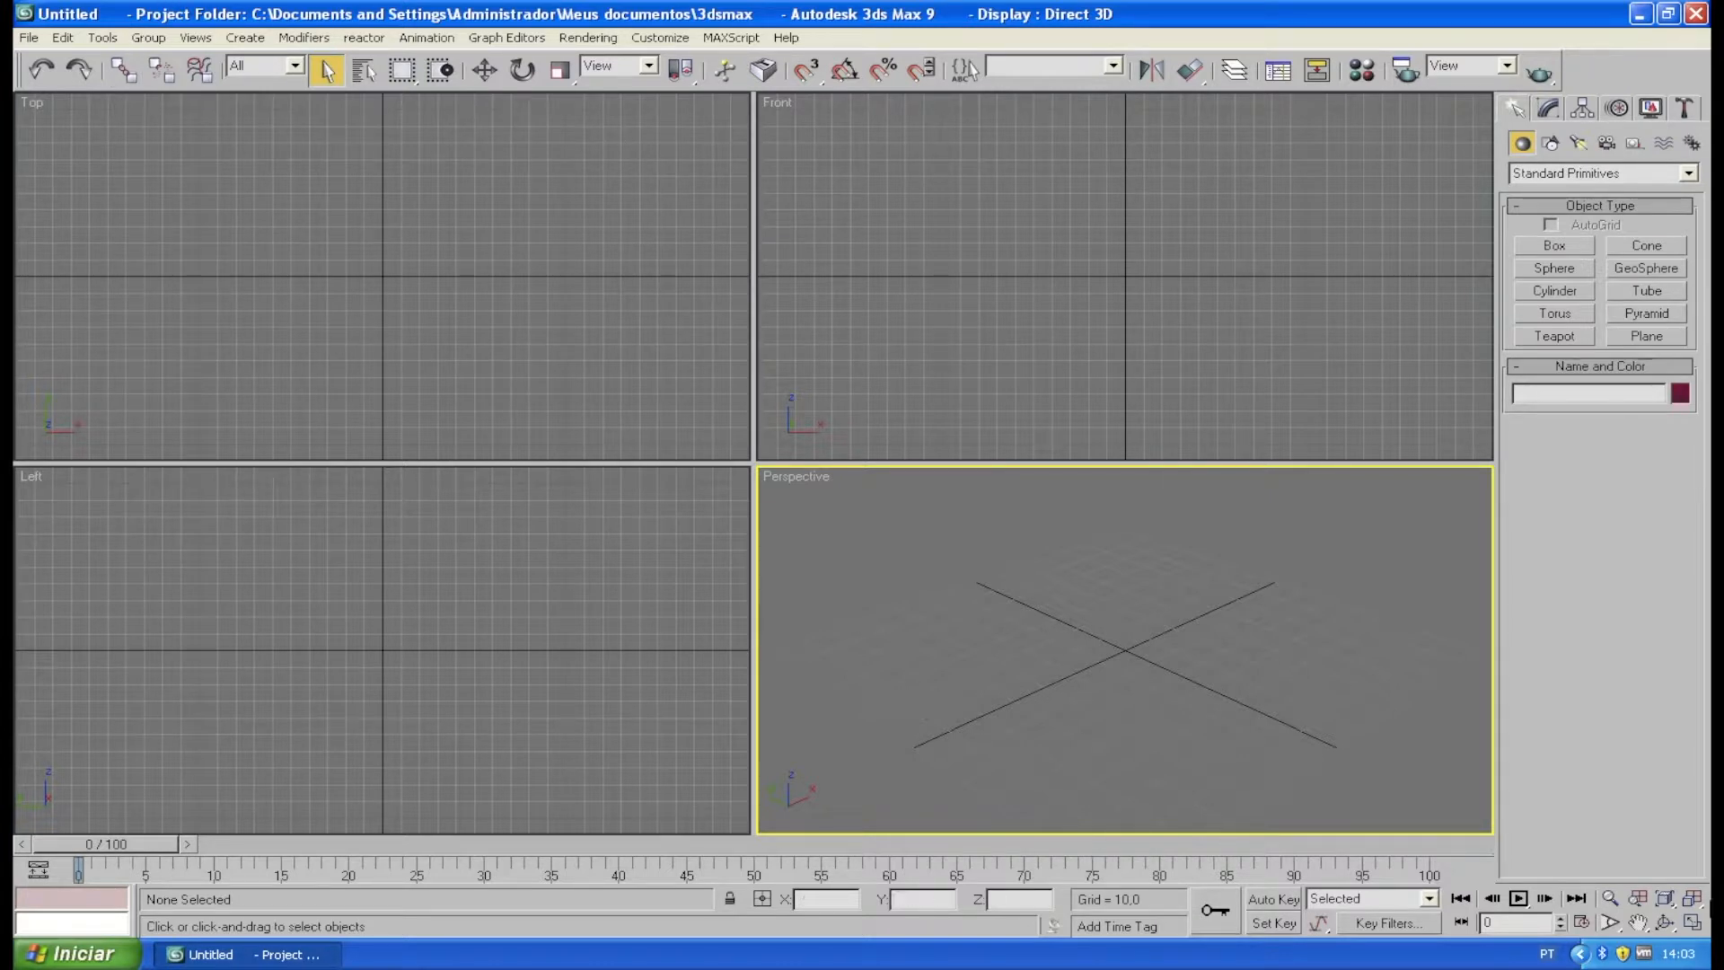
- Set the render output size to 2000 × 1330 and render the Perspective view
{"action": "left_click", "coordinate": [1666, 920]}
{"action": "left_click_drag", "start_coordinate": [1124, 677], "coordinate": [1162, 673]}
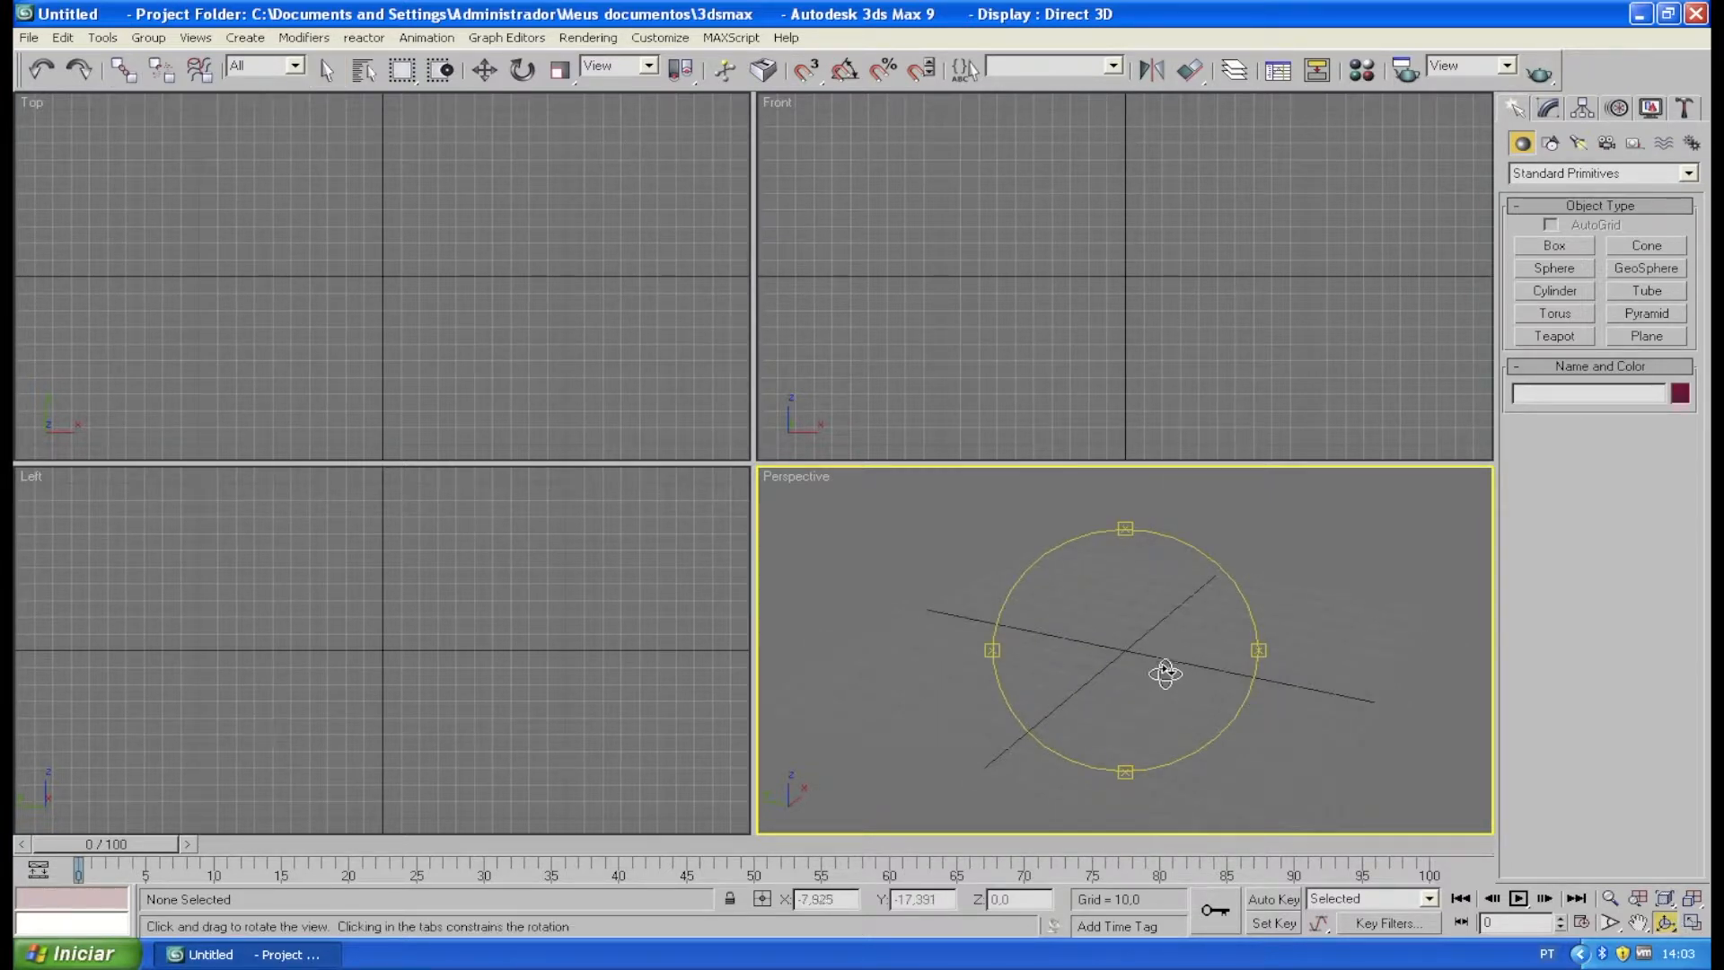
{"action": "left_click", "coordinate": [585, 38]}
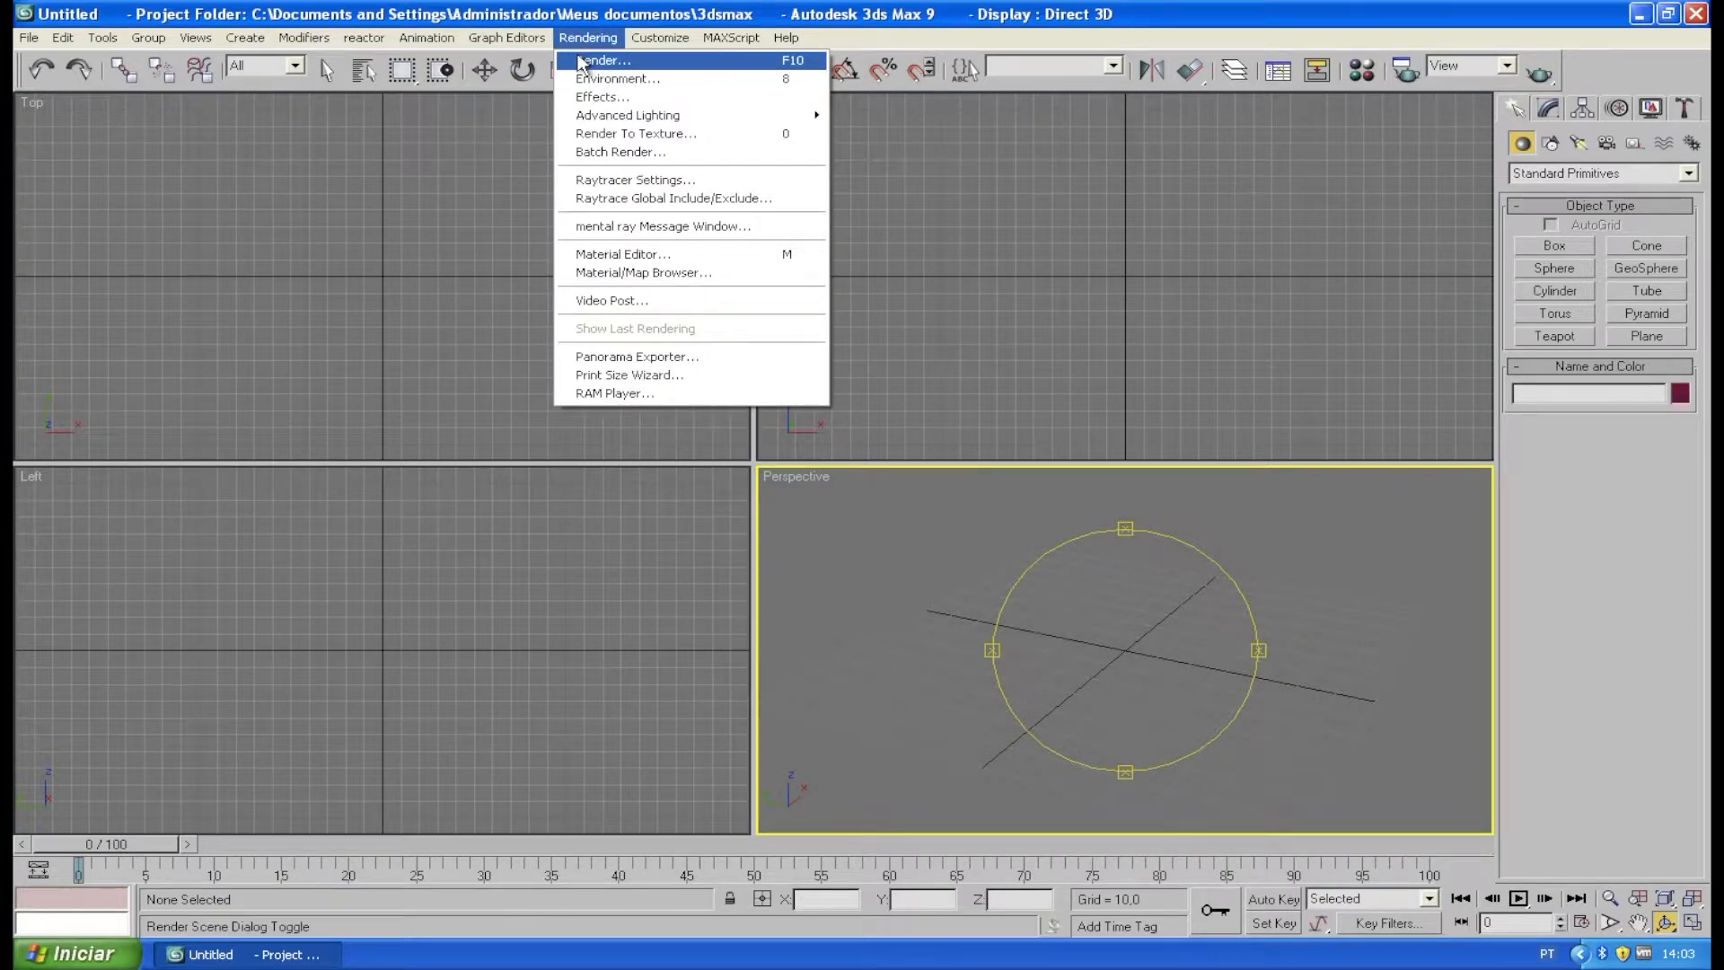
{"action": "left_click", "coordinate": [580, 61]}
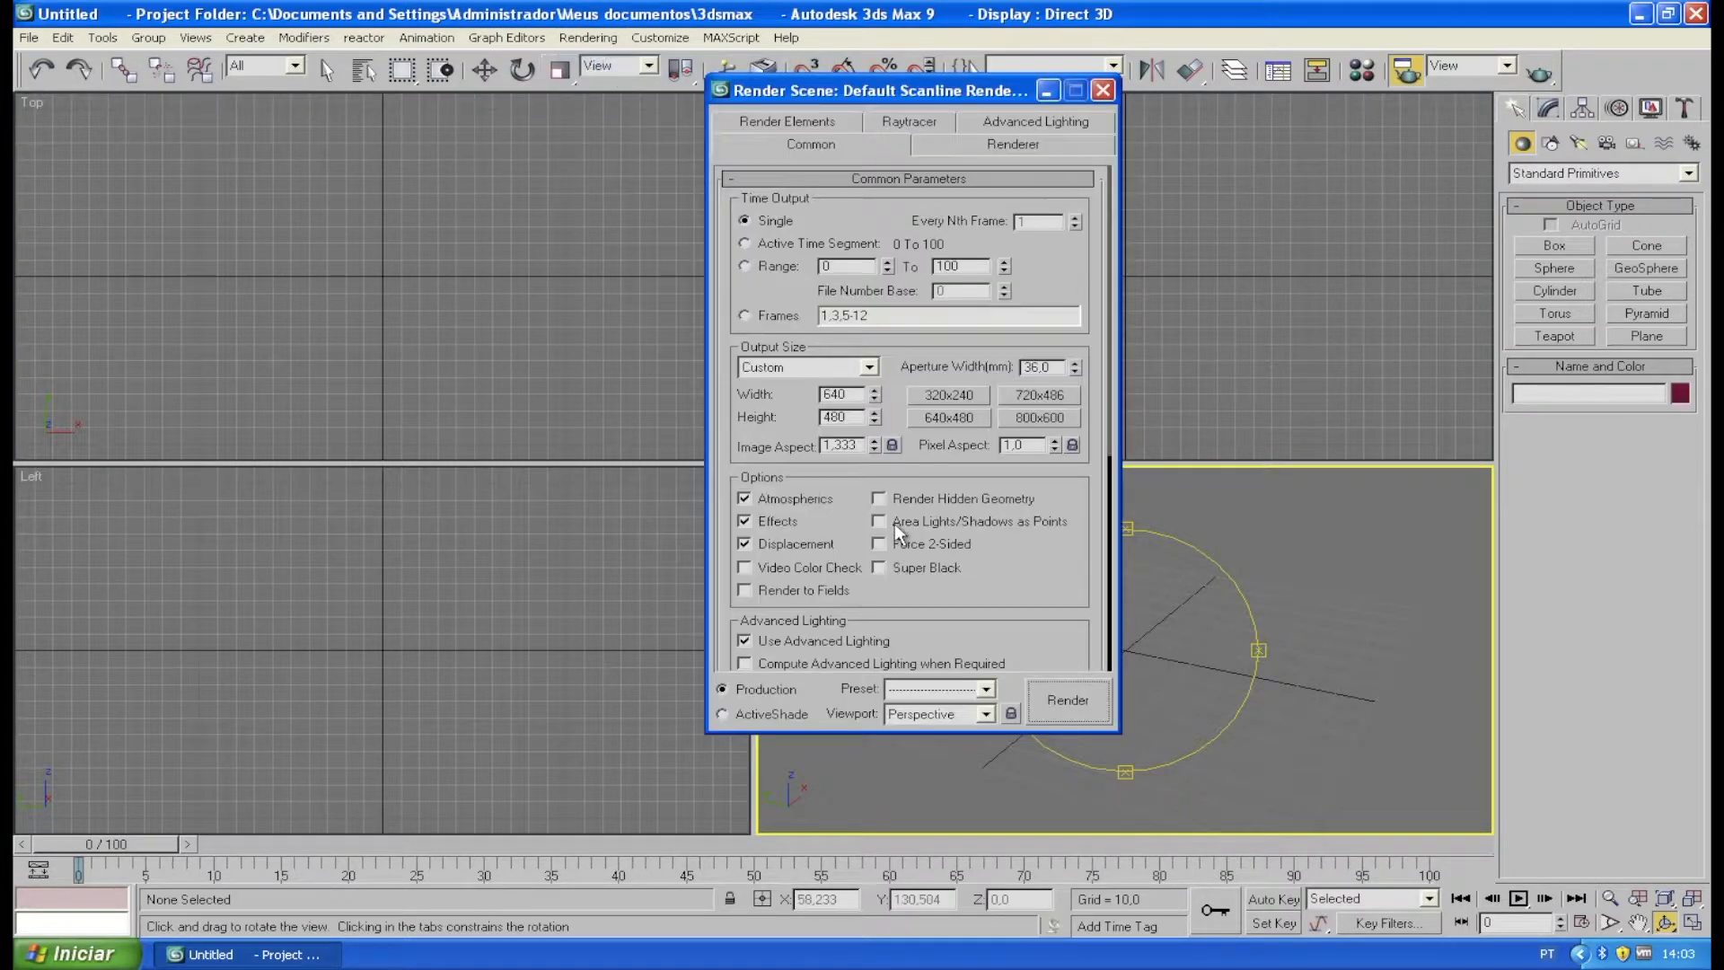
{"action": "double_click", "coordinate": [844, 394]}
{"action": "type", "text": "2000"}
{"action": "key", "text": "Tab"}
{"action": "type", "text": "1"}
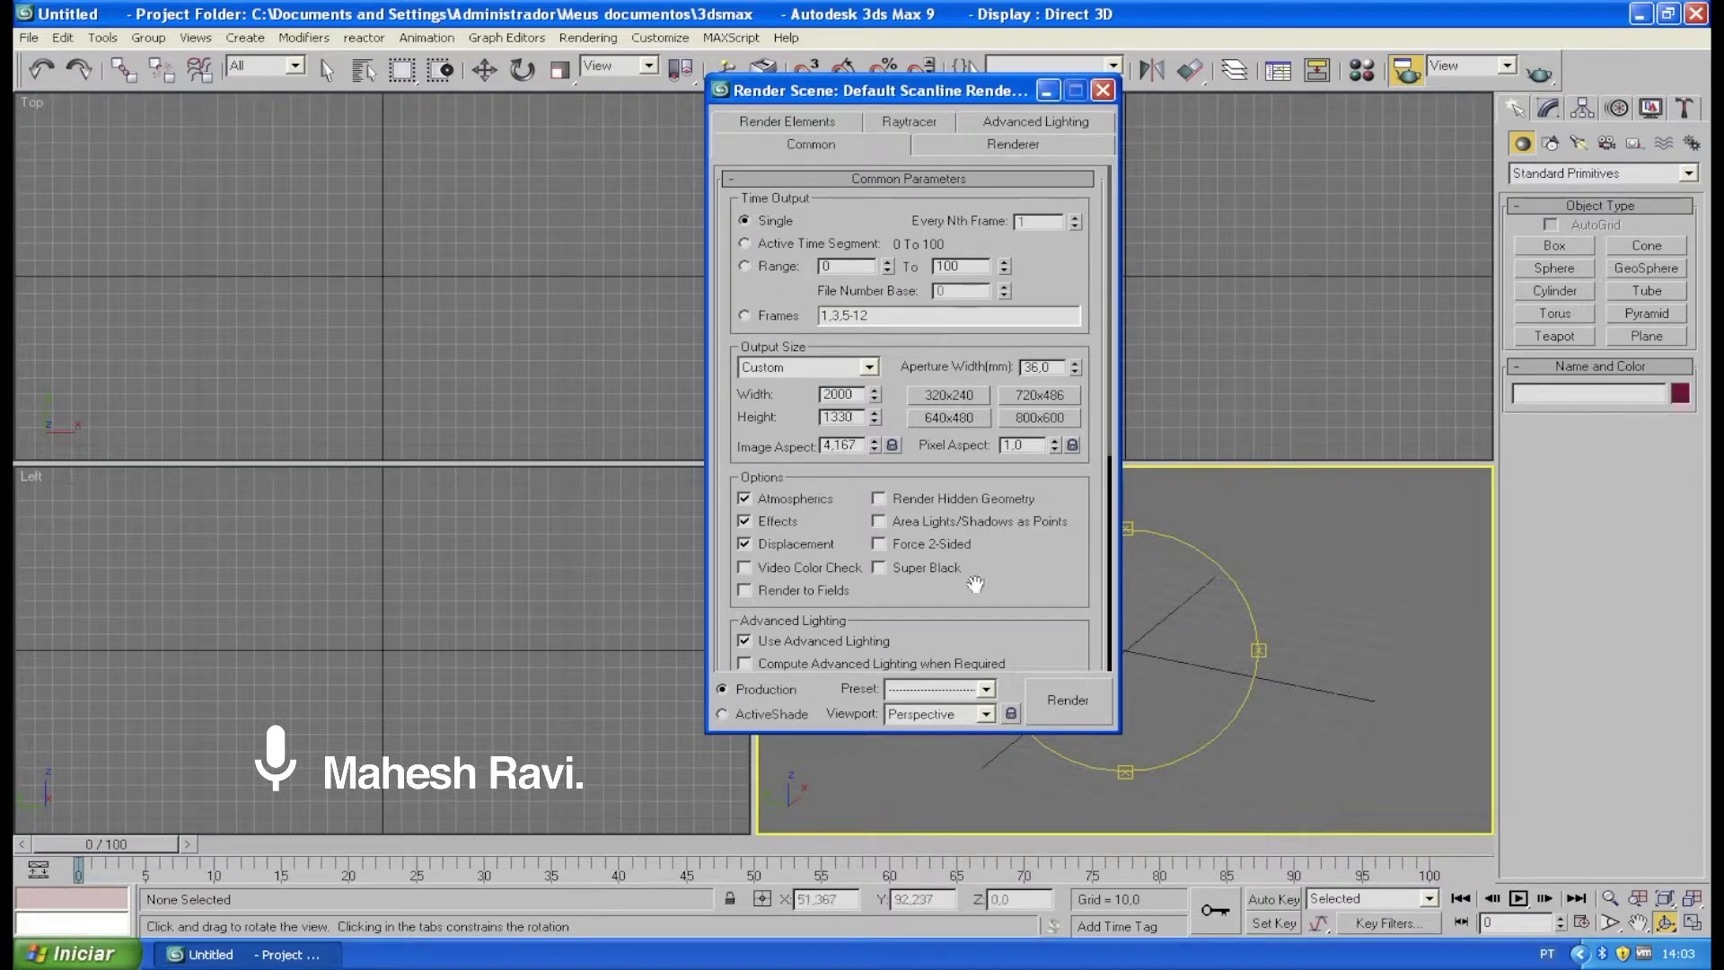
{"action": "left_click", "coordinate": [1053, 704]}
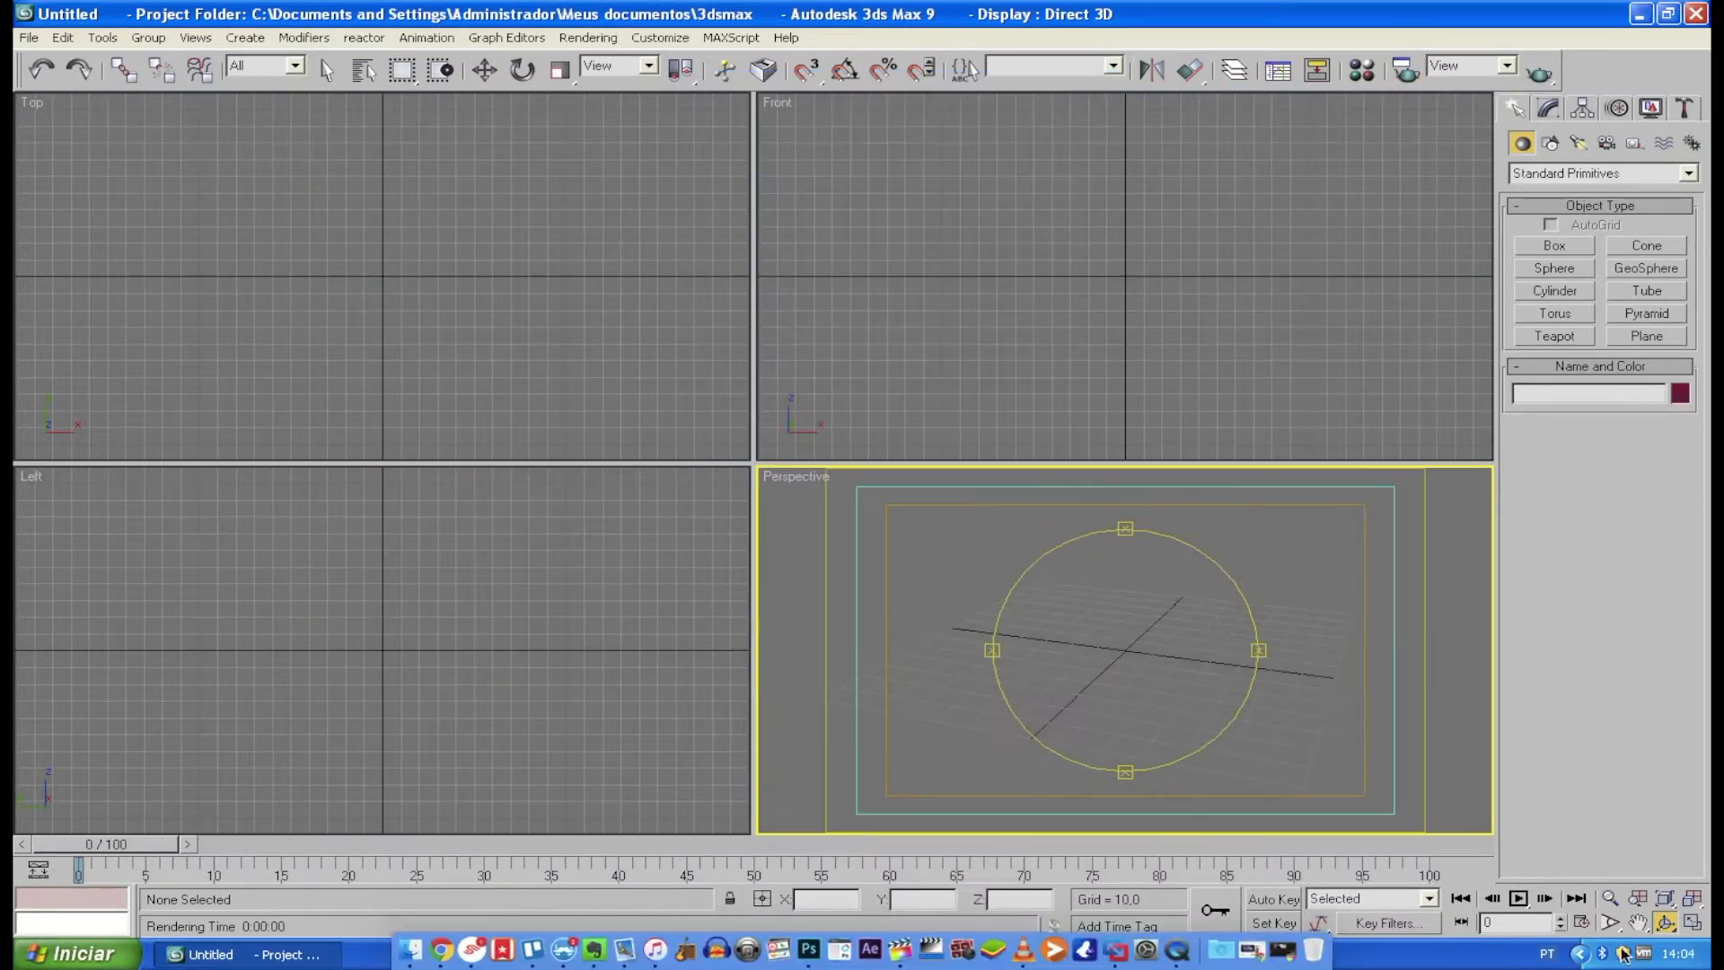
- Assign the Unsplash room photo from the Desktop as a Bitmap environment map for the render background
{"action": "left_click", "coordinate": [1639, 922]}
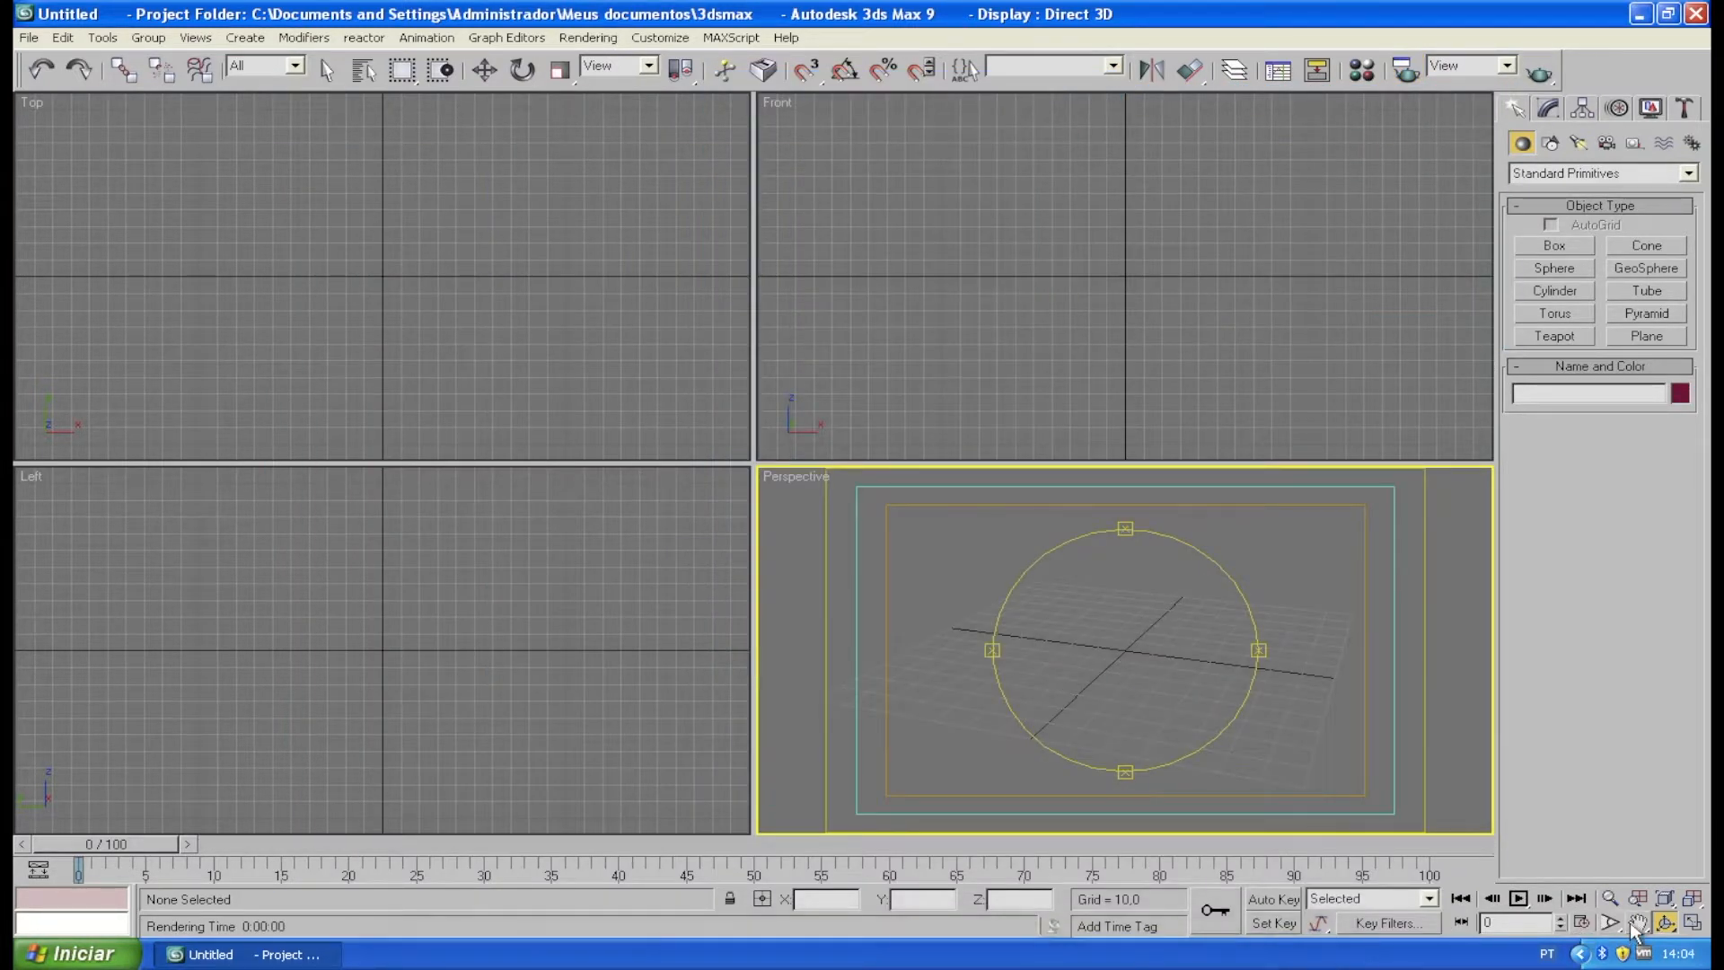
{"action": "left_click_drag", "start_coordinate": [1113, 628], "coordinate": [1120, 666]}
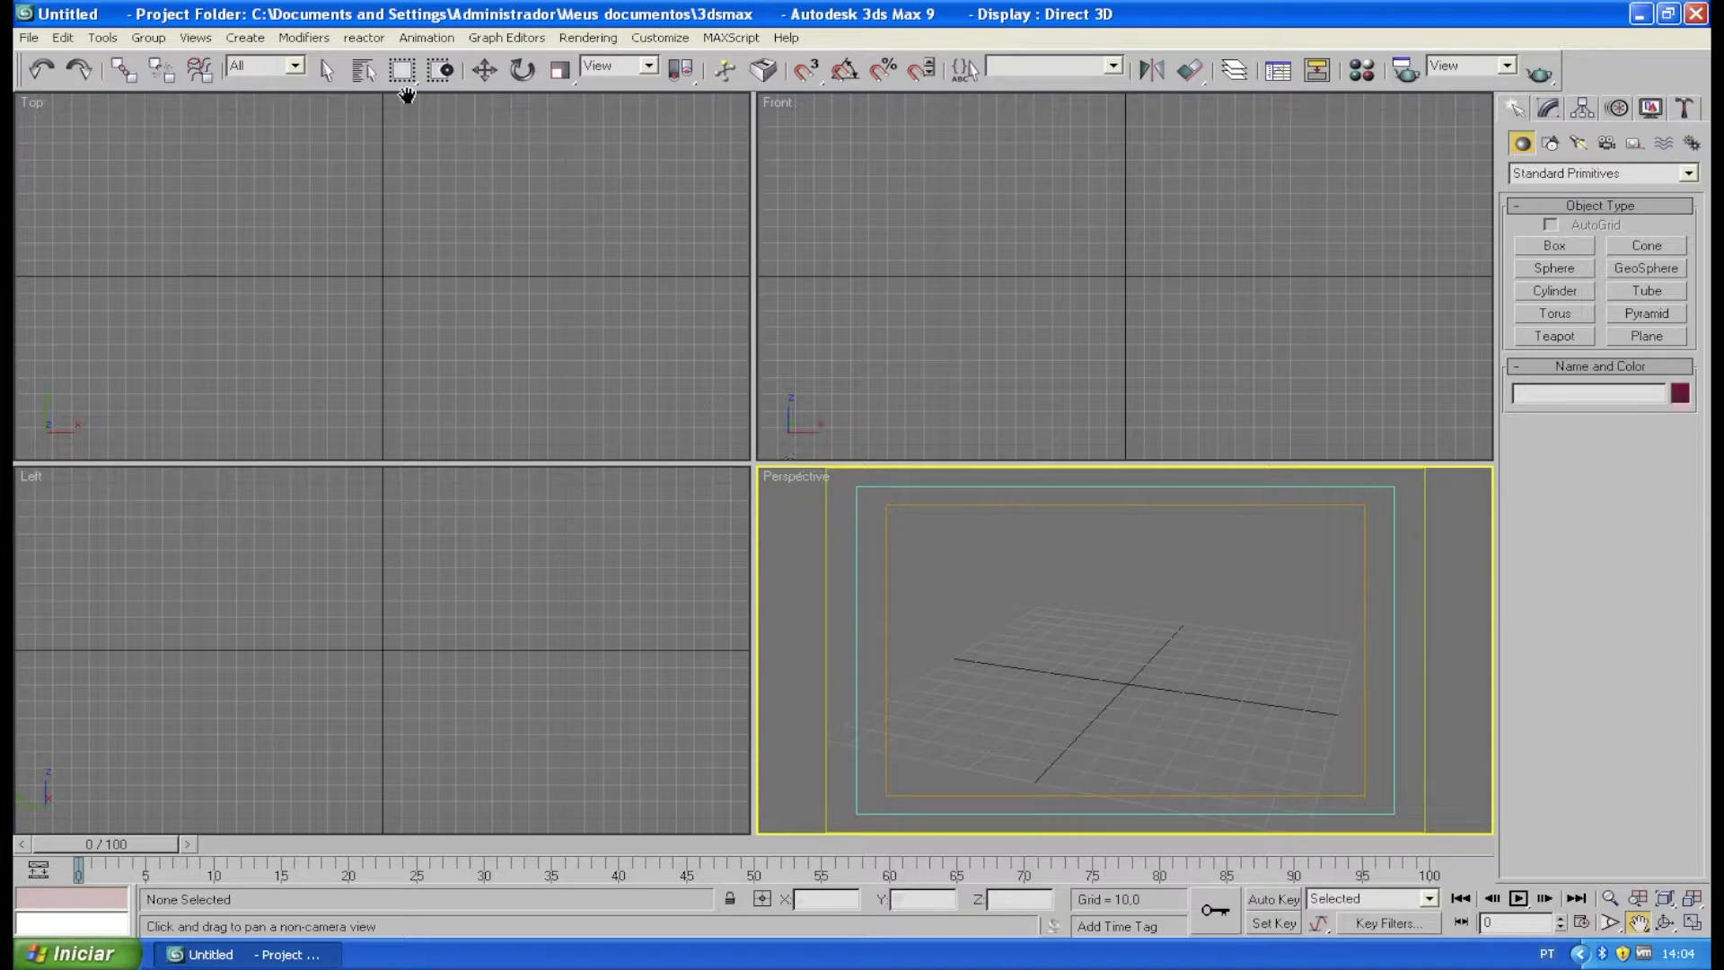
{"action": "left_click", "coordinate": [589, 38]}
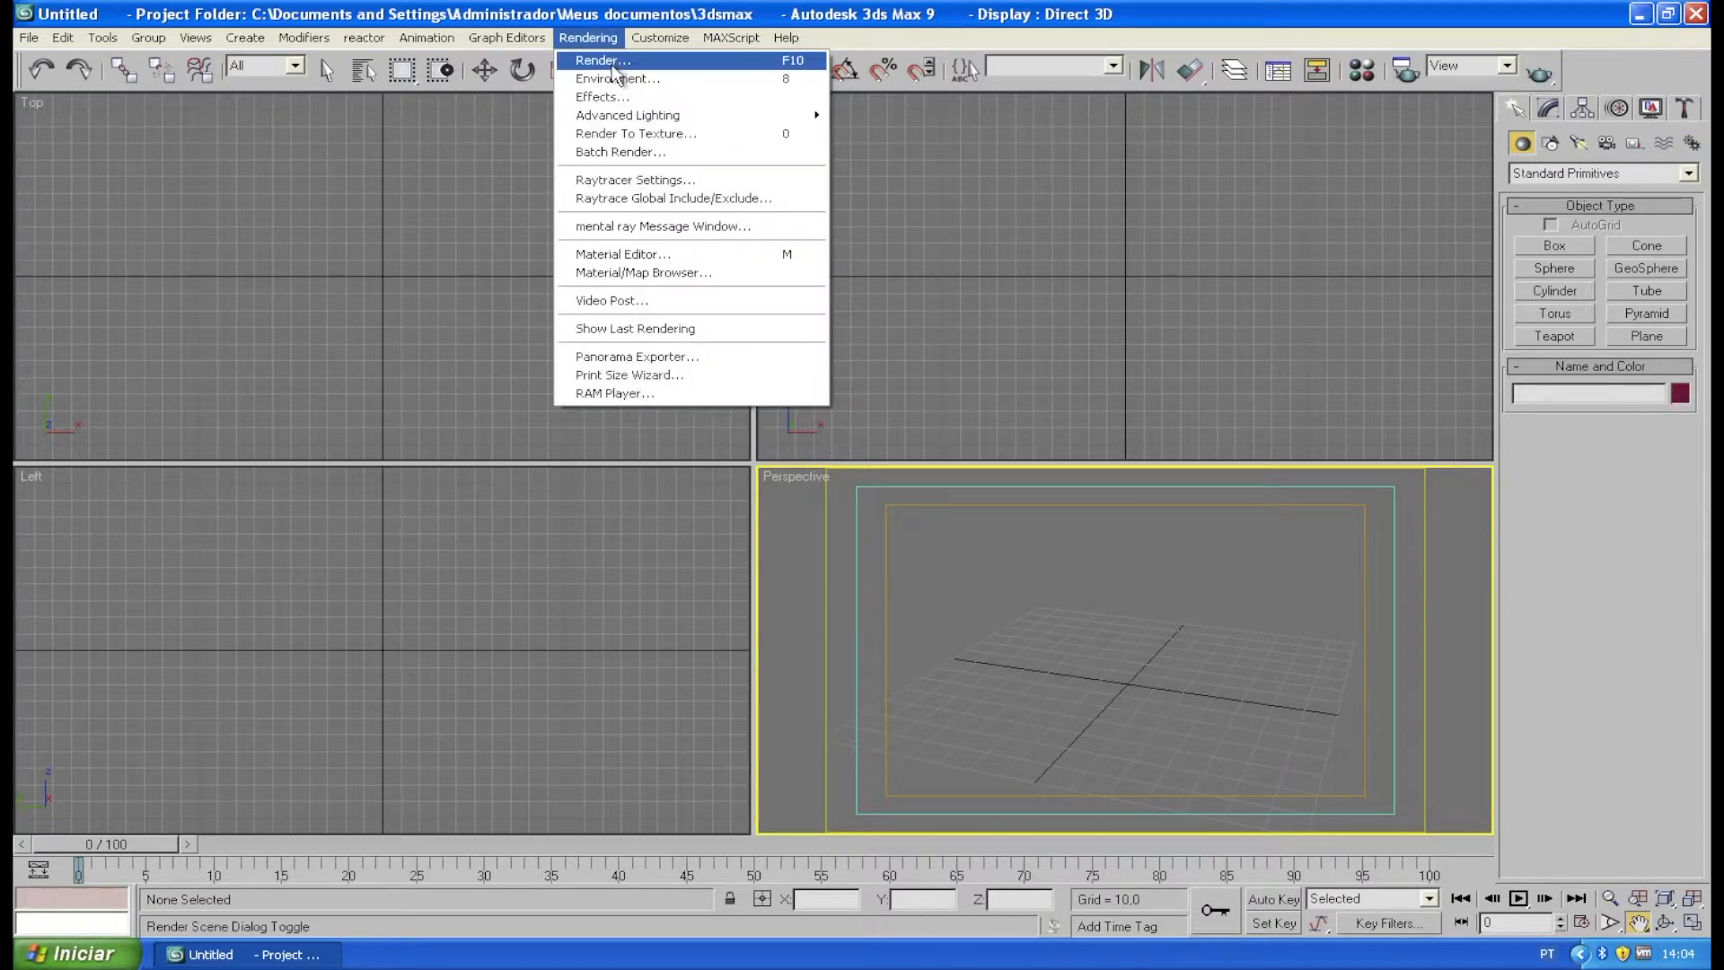
{"action": "left_click", "coordinate": [612, 79]}
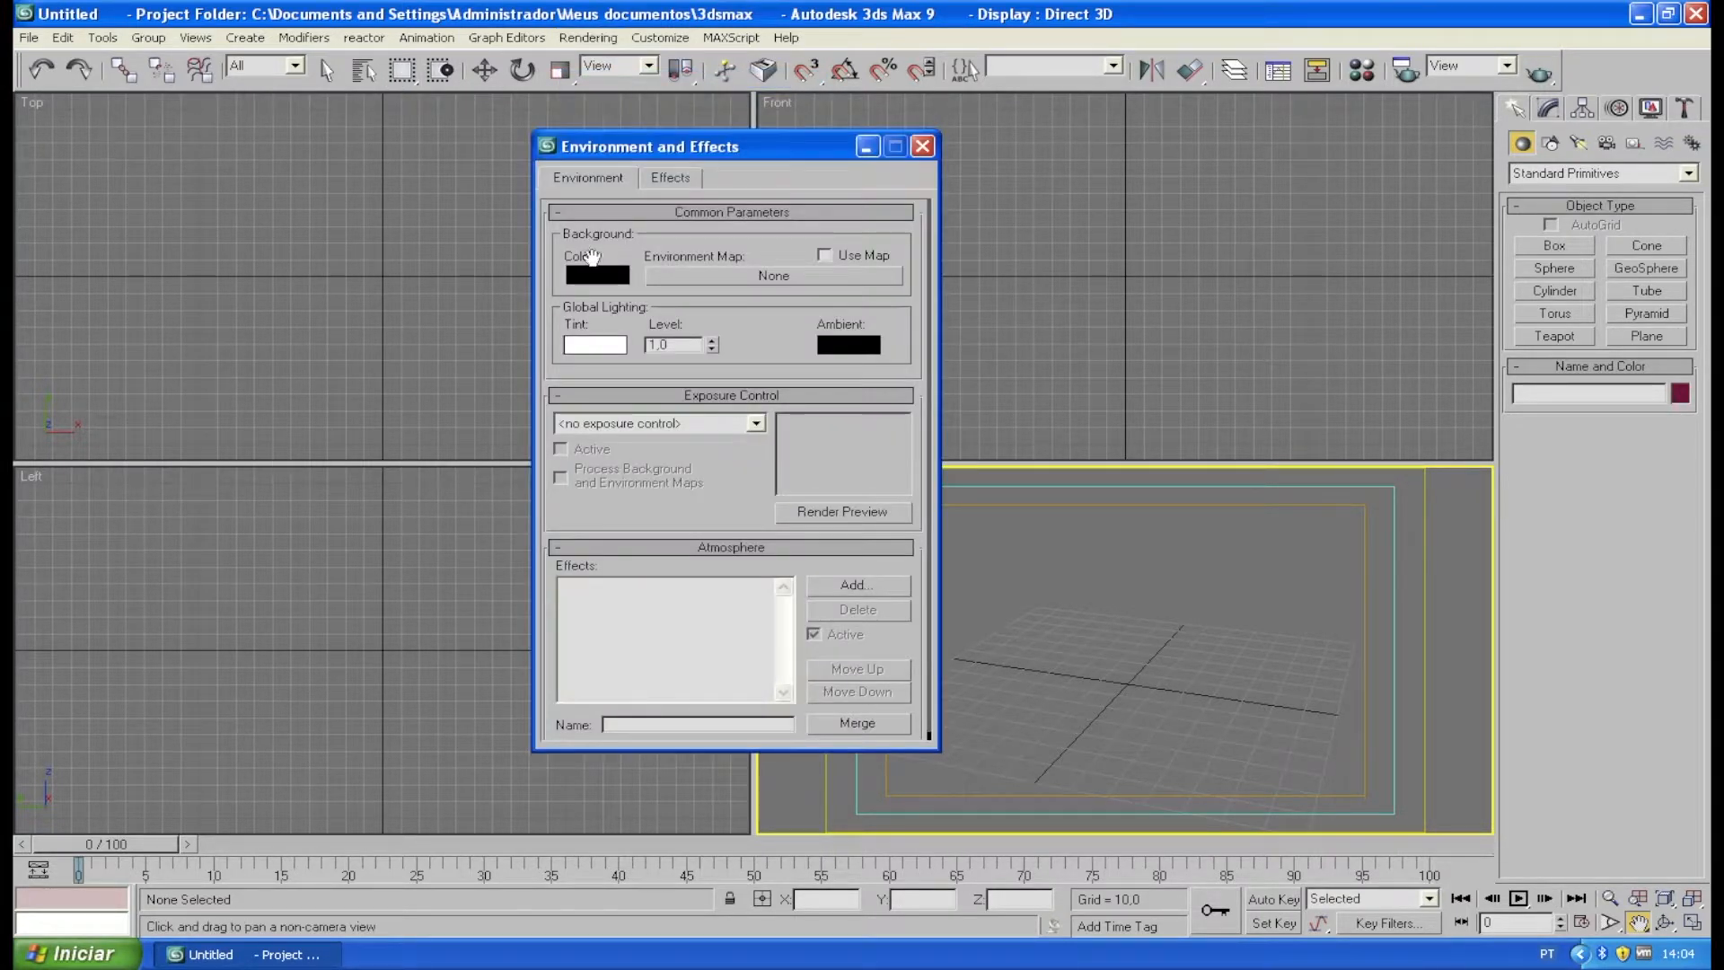
{"action": "left_click", "coordinate": [700, 276]}
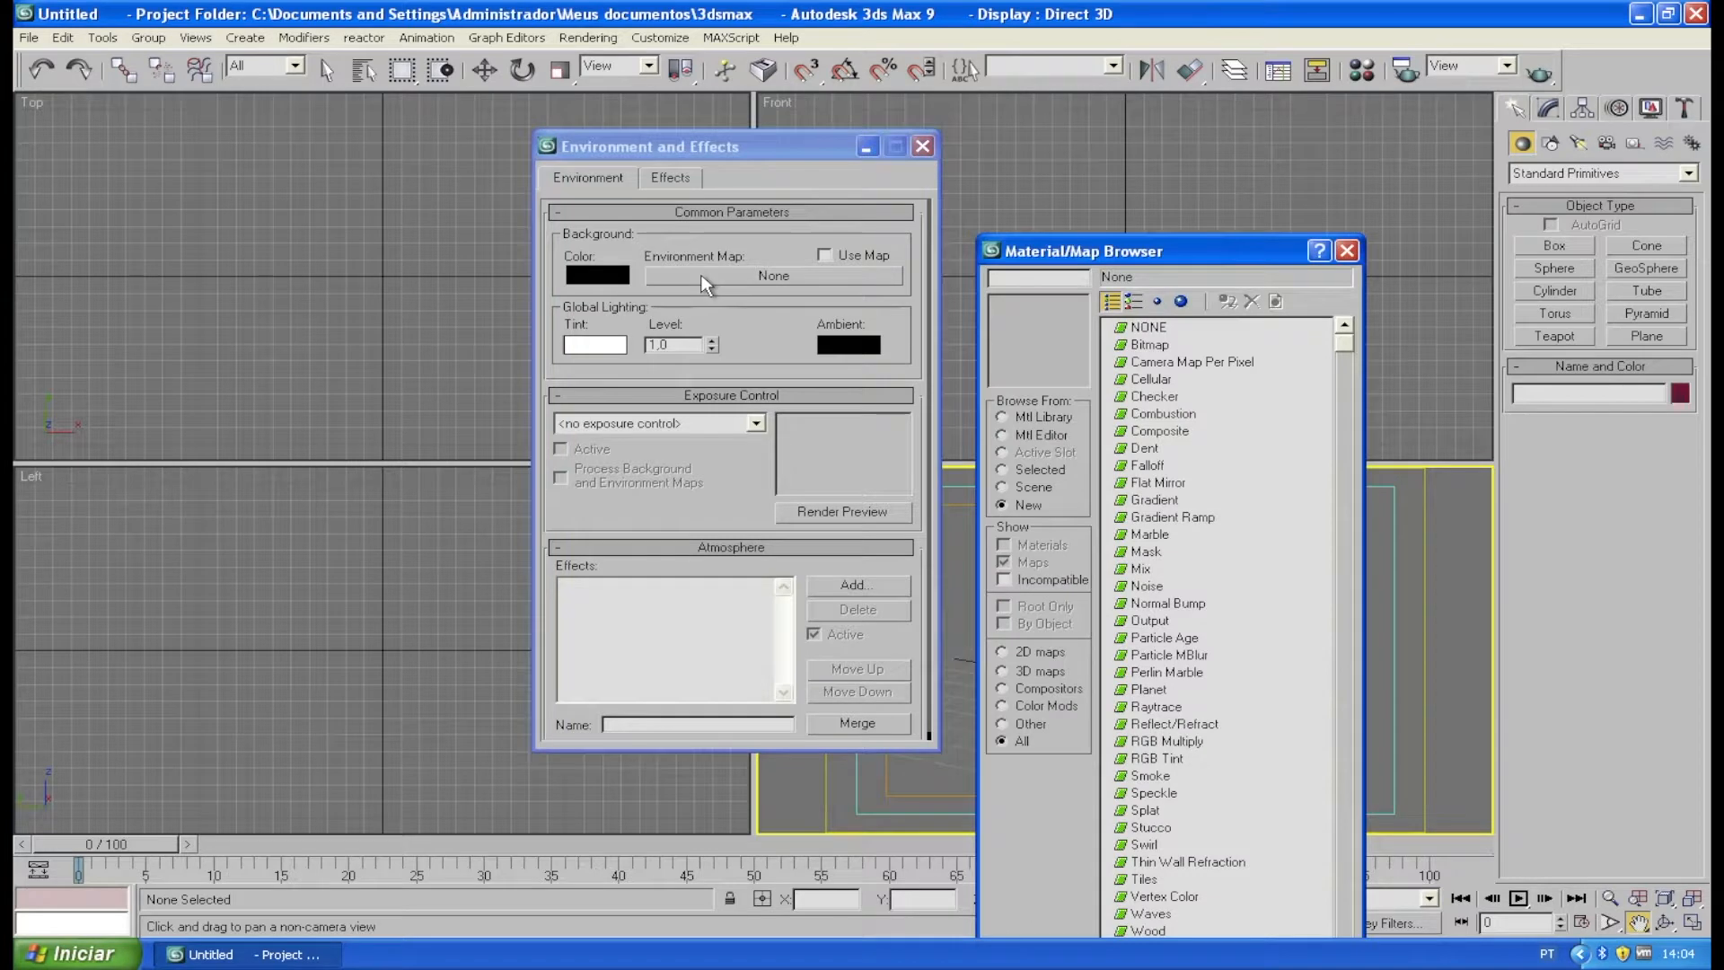
{"action": "double_click", "coordinate": [1140, 346]}
{"action": "left_click", "coordinate": [233, 133]}
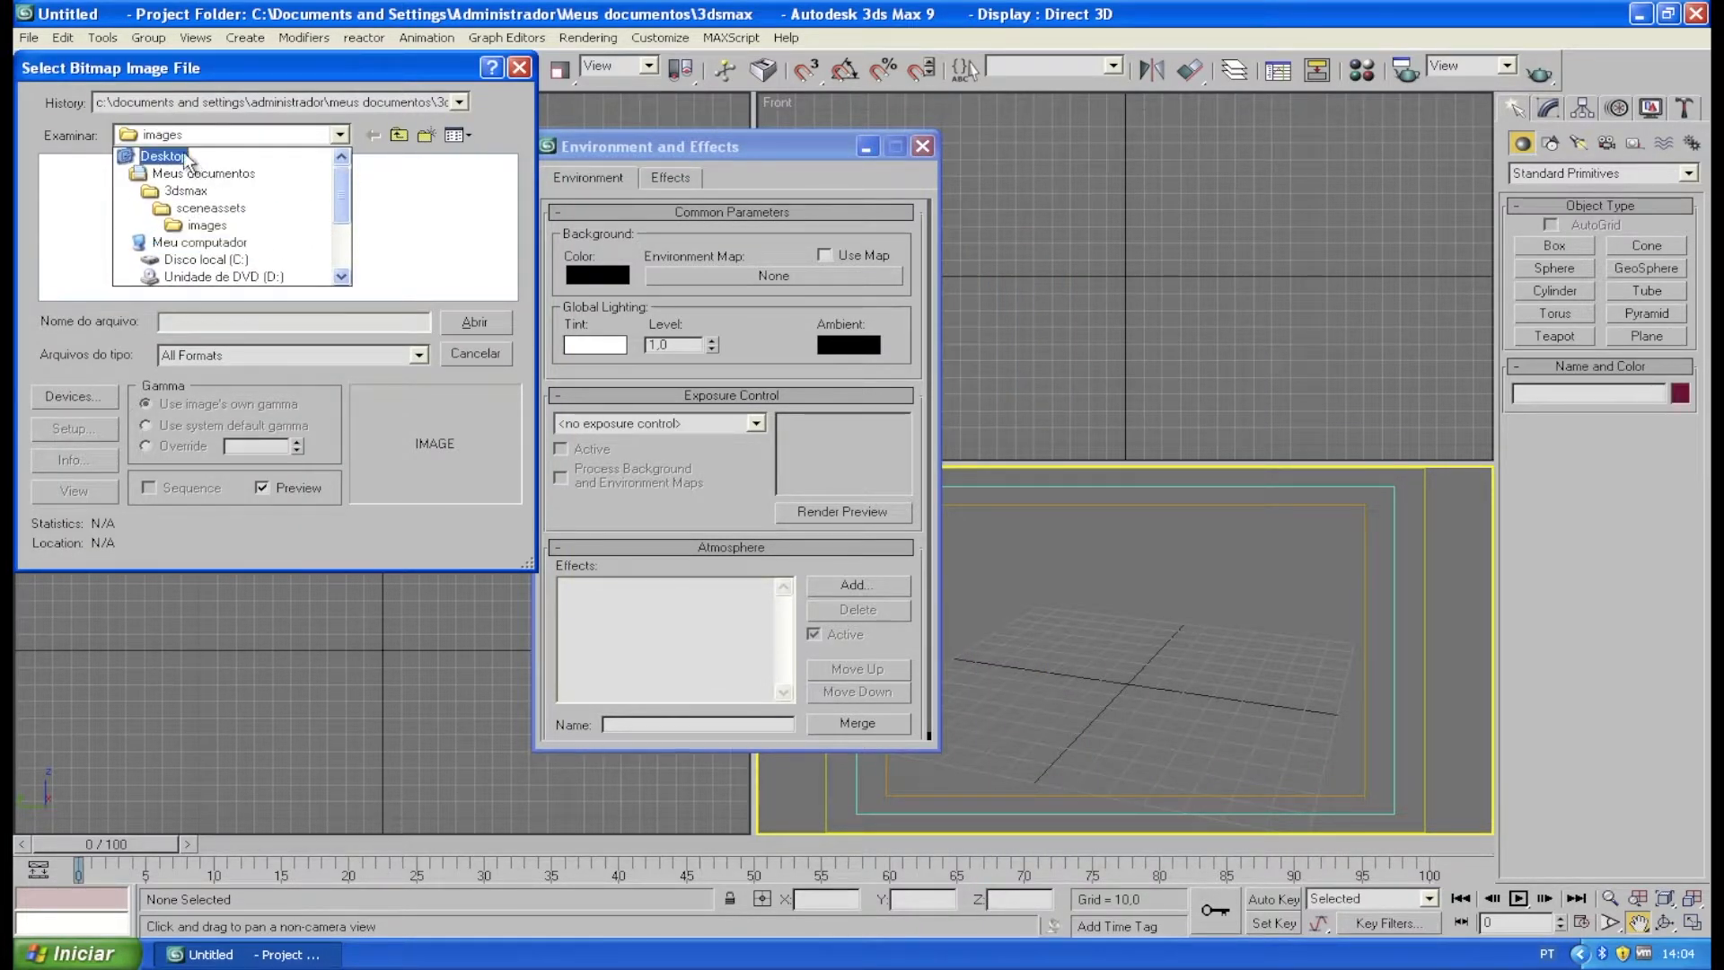
{"action": "left_click", "coordinate": [173, 156]}
{"action": "double_click", "coordinate": [361, 239]}
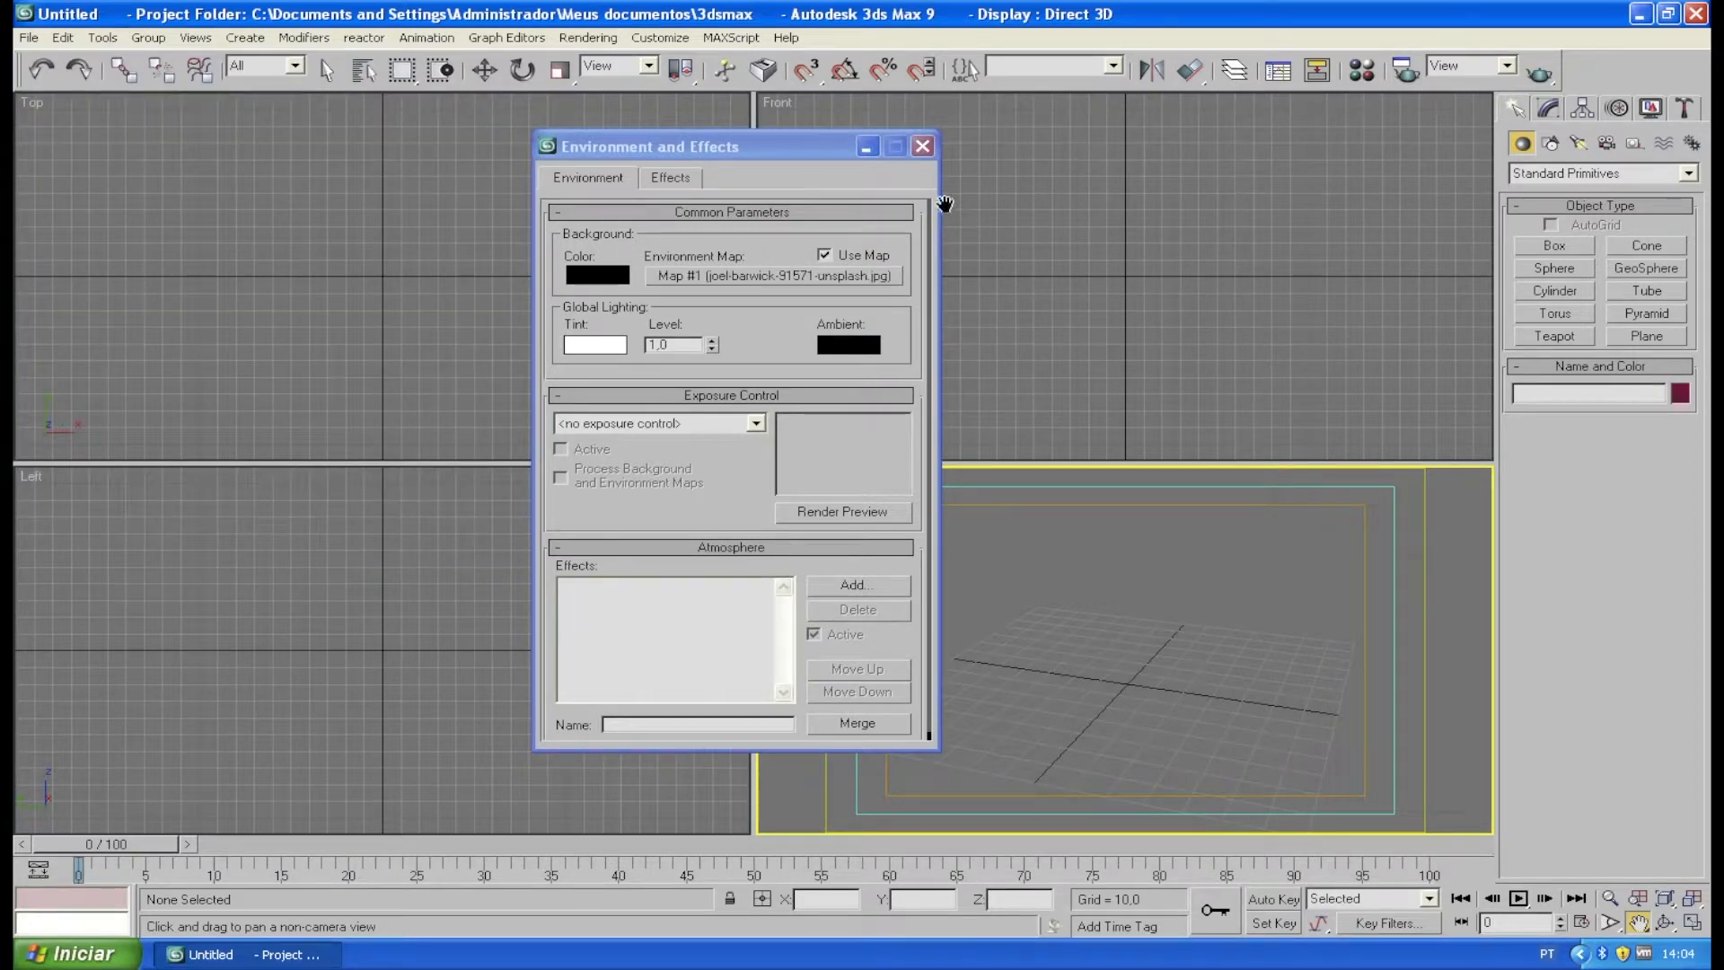
{"action": "left_click", "coordinate": [922, 146]}
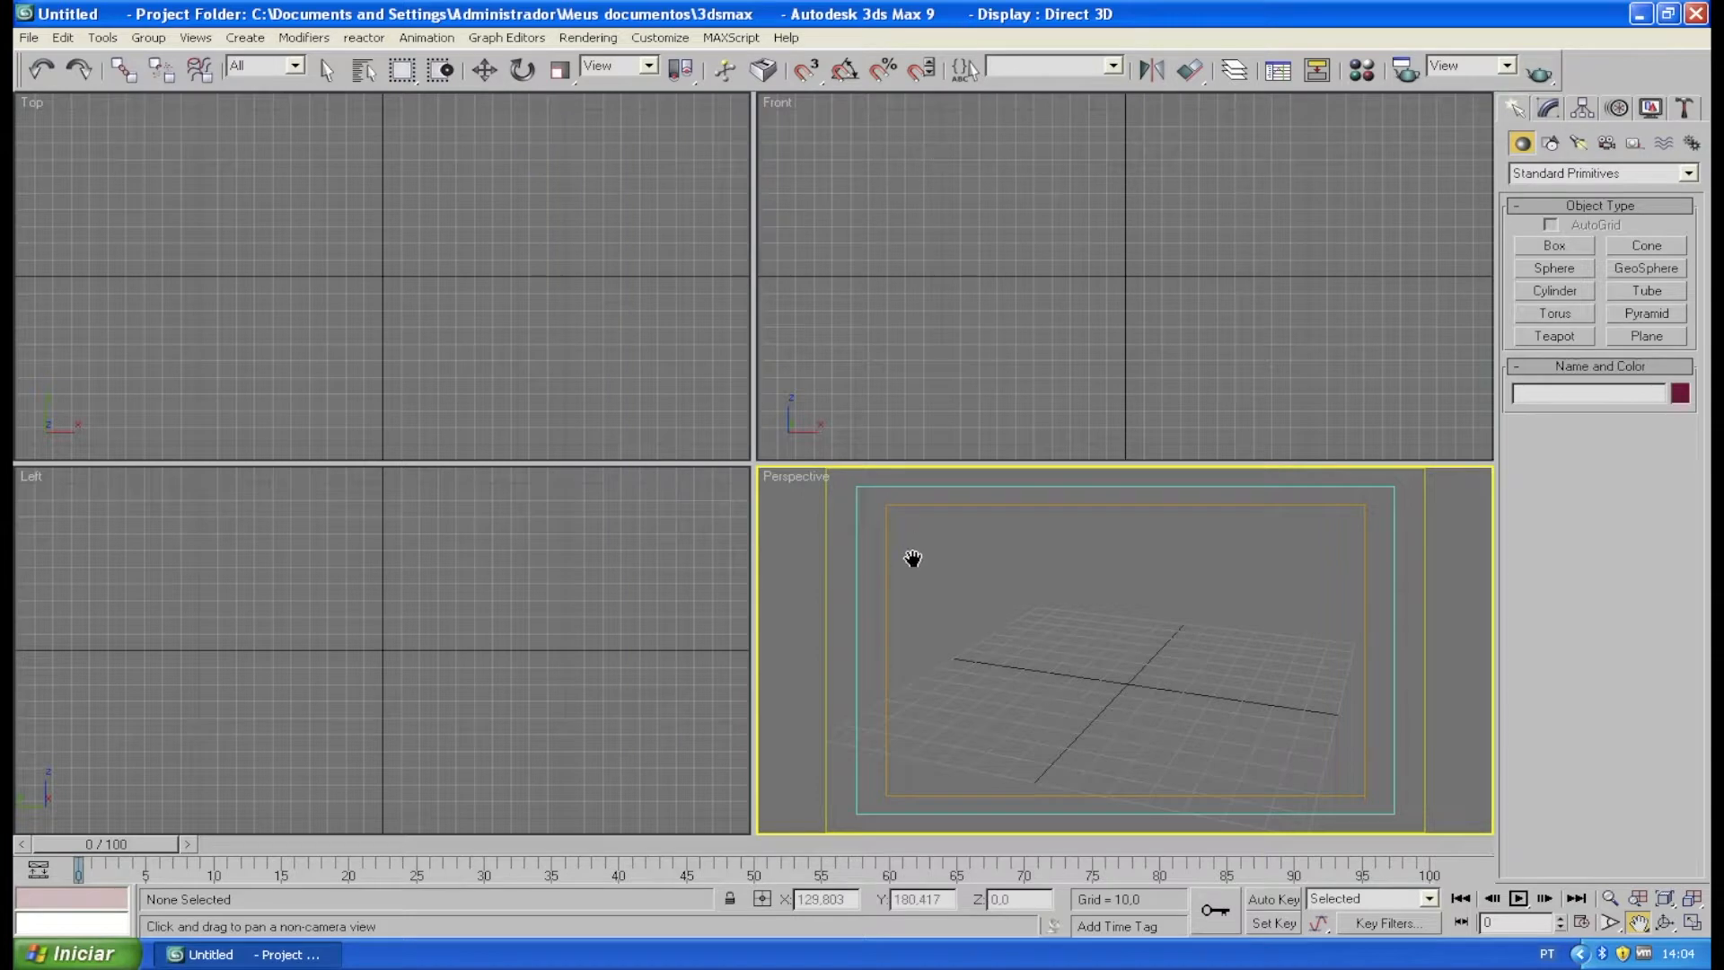
- Load the room photo as the viewport background and display it in the Perspective viewport only
{"action": "left_click", "coordinate": [199, 39]}
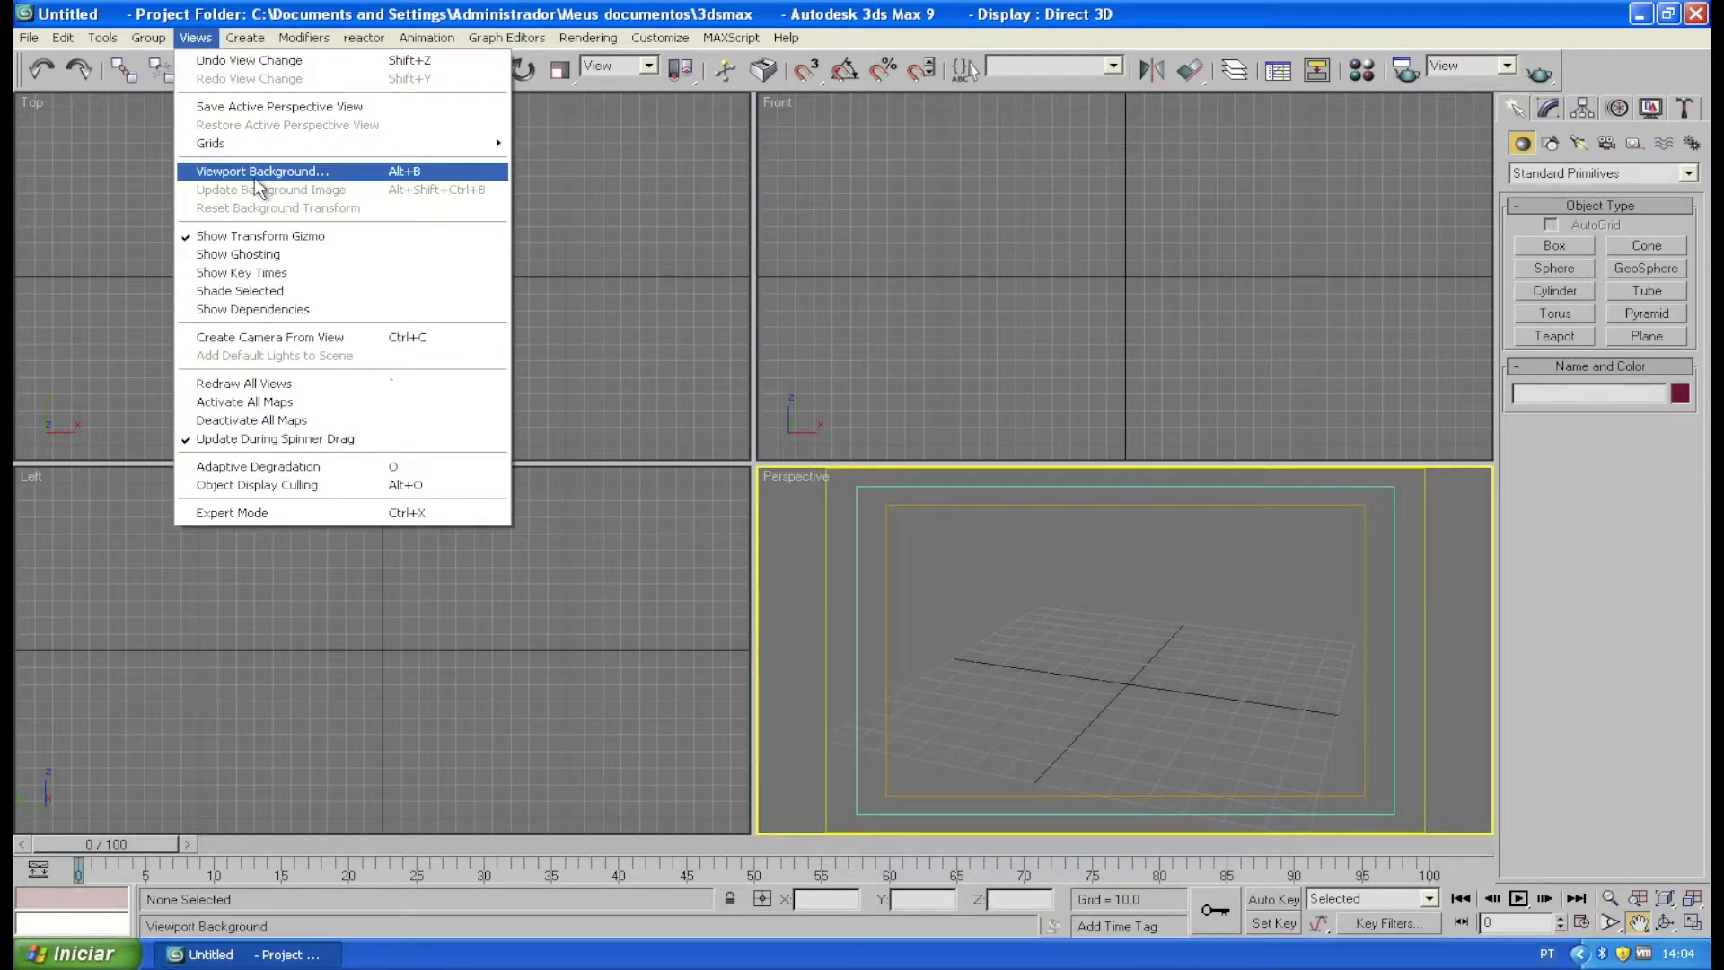
{"action": "left_click", "coordinate": [255, 176]}
{"action": "left_click", "coordinate": [736, 289]}
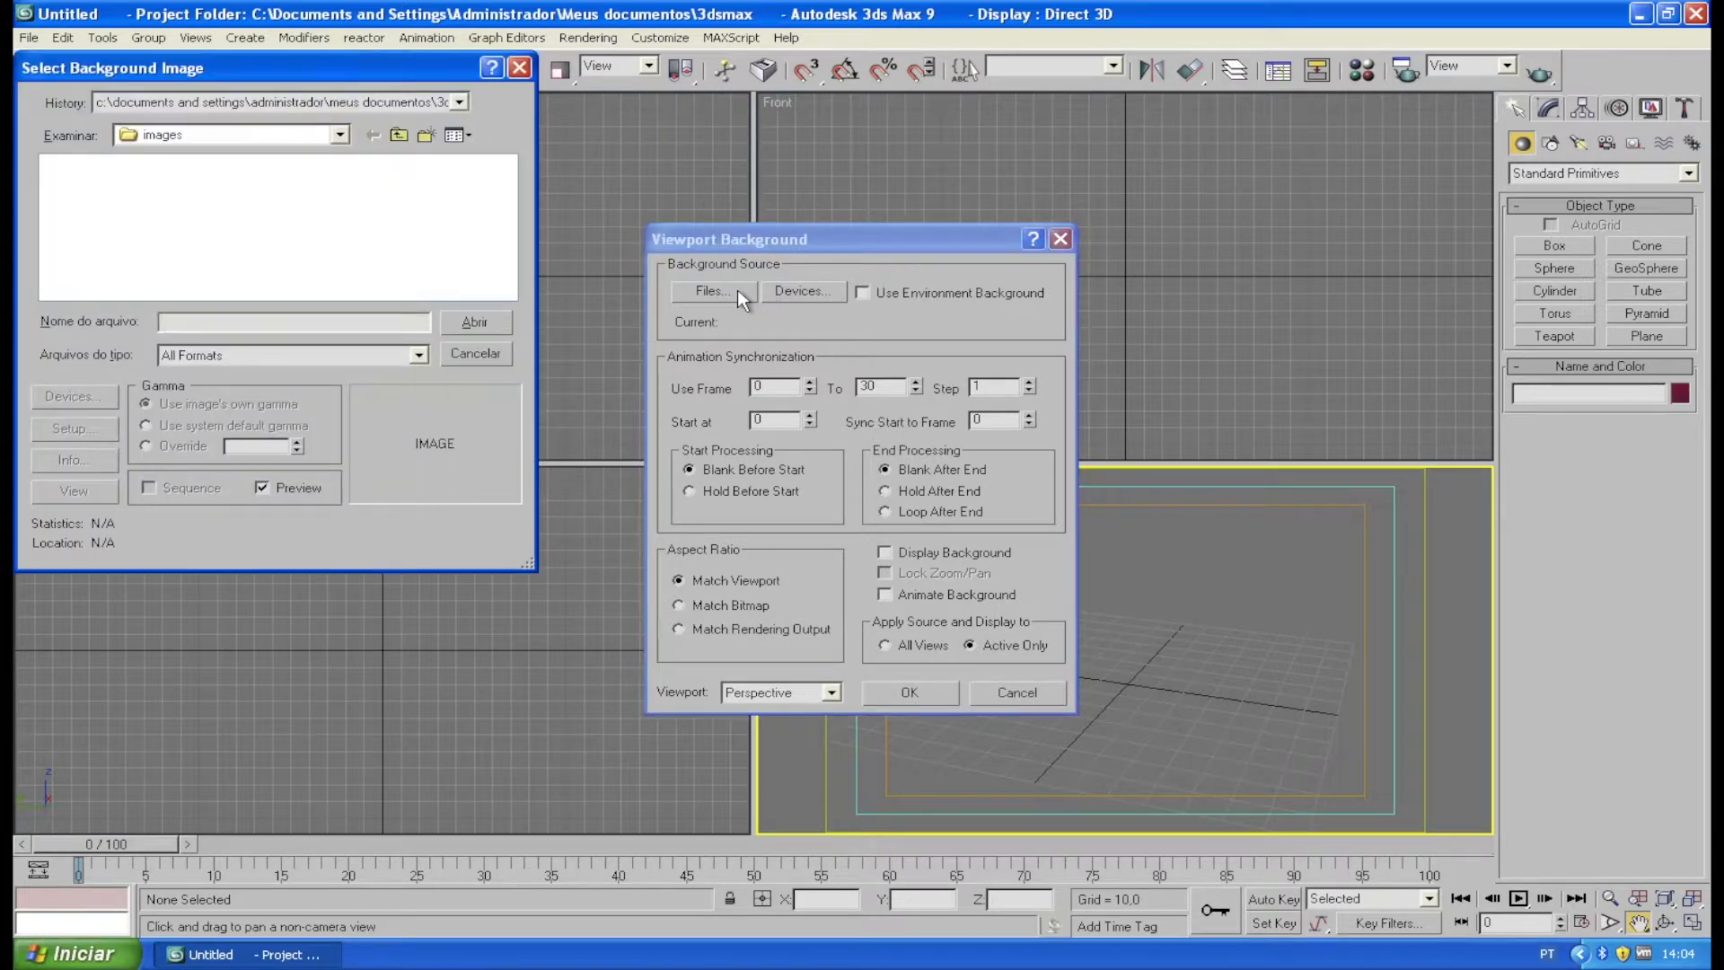
{"action": "left_click", "coordinate": [245, 133]}
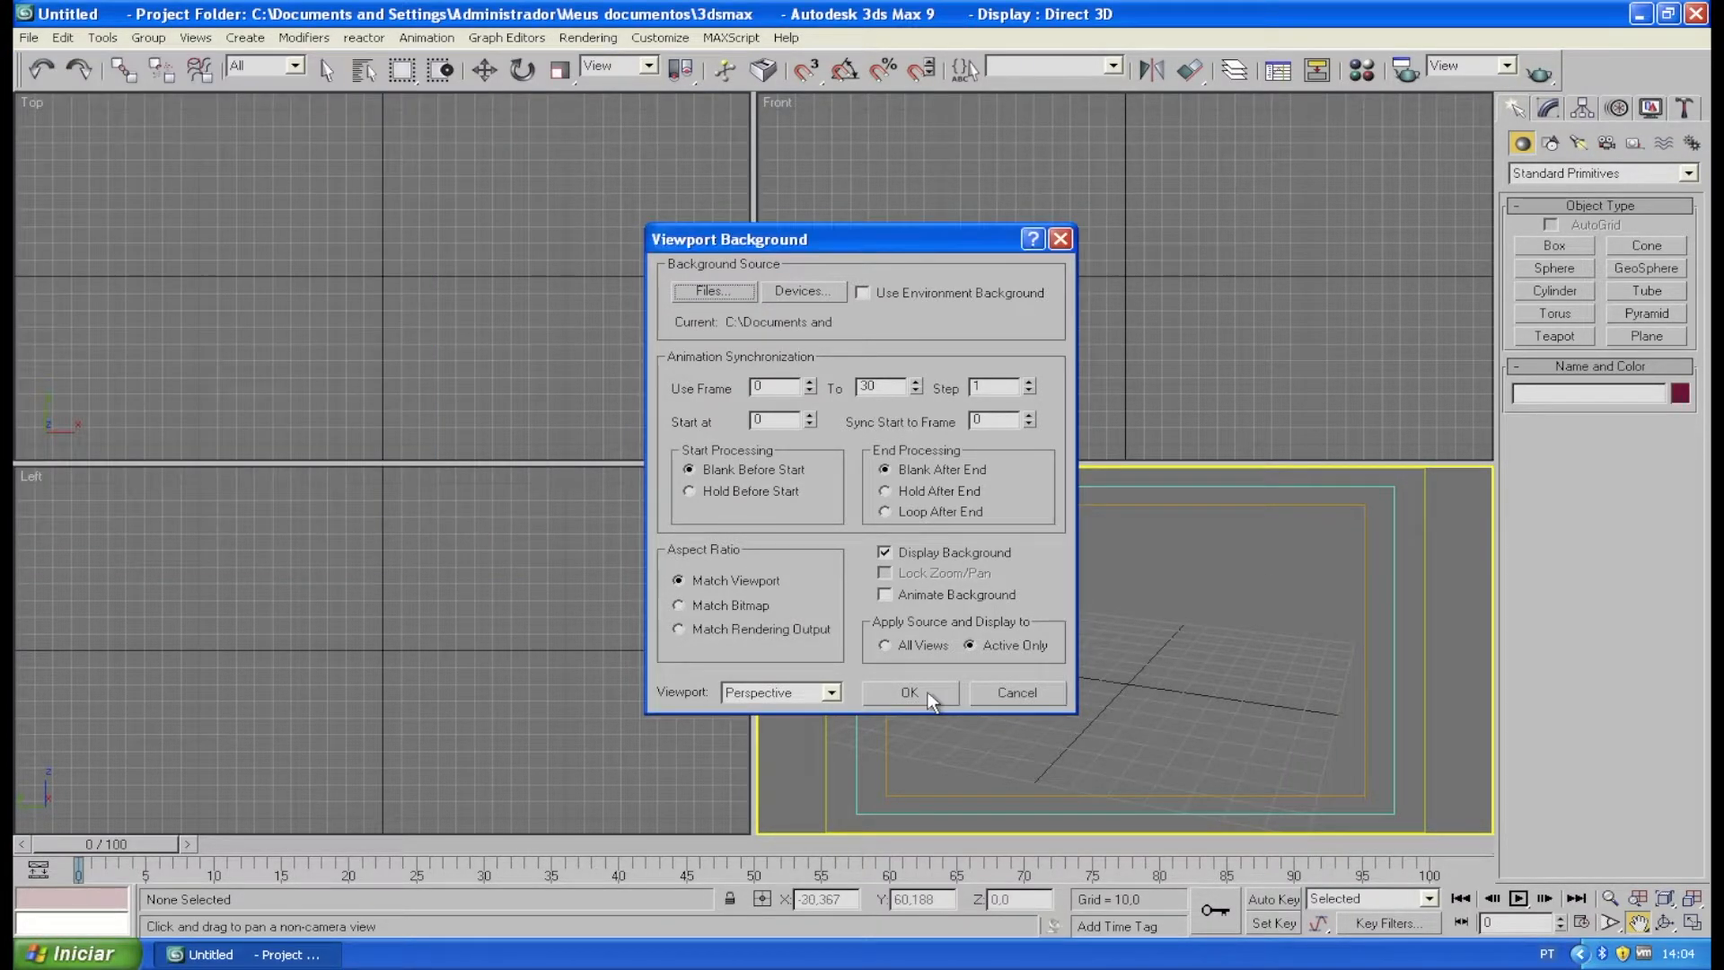
{"action": "left_click", "coordinate": [929, 691]}
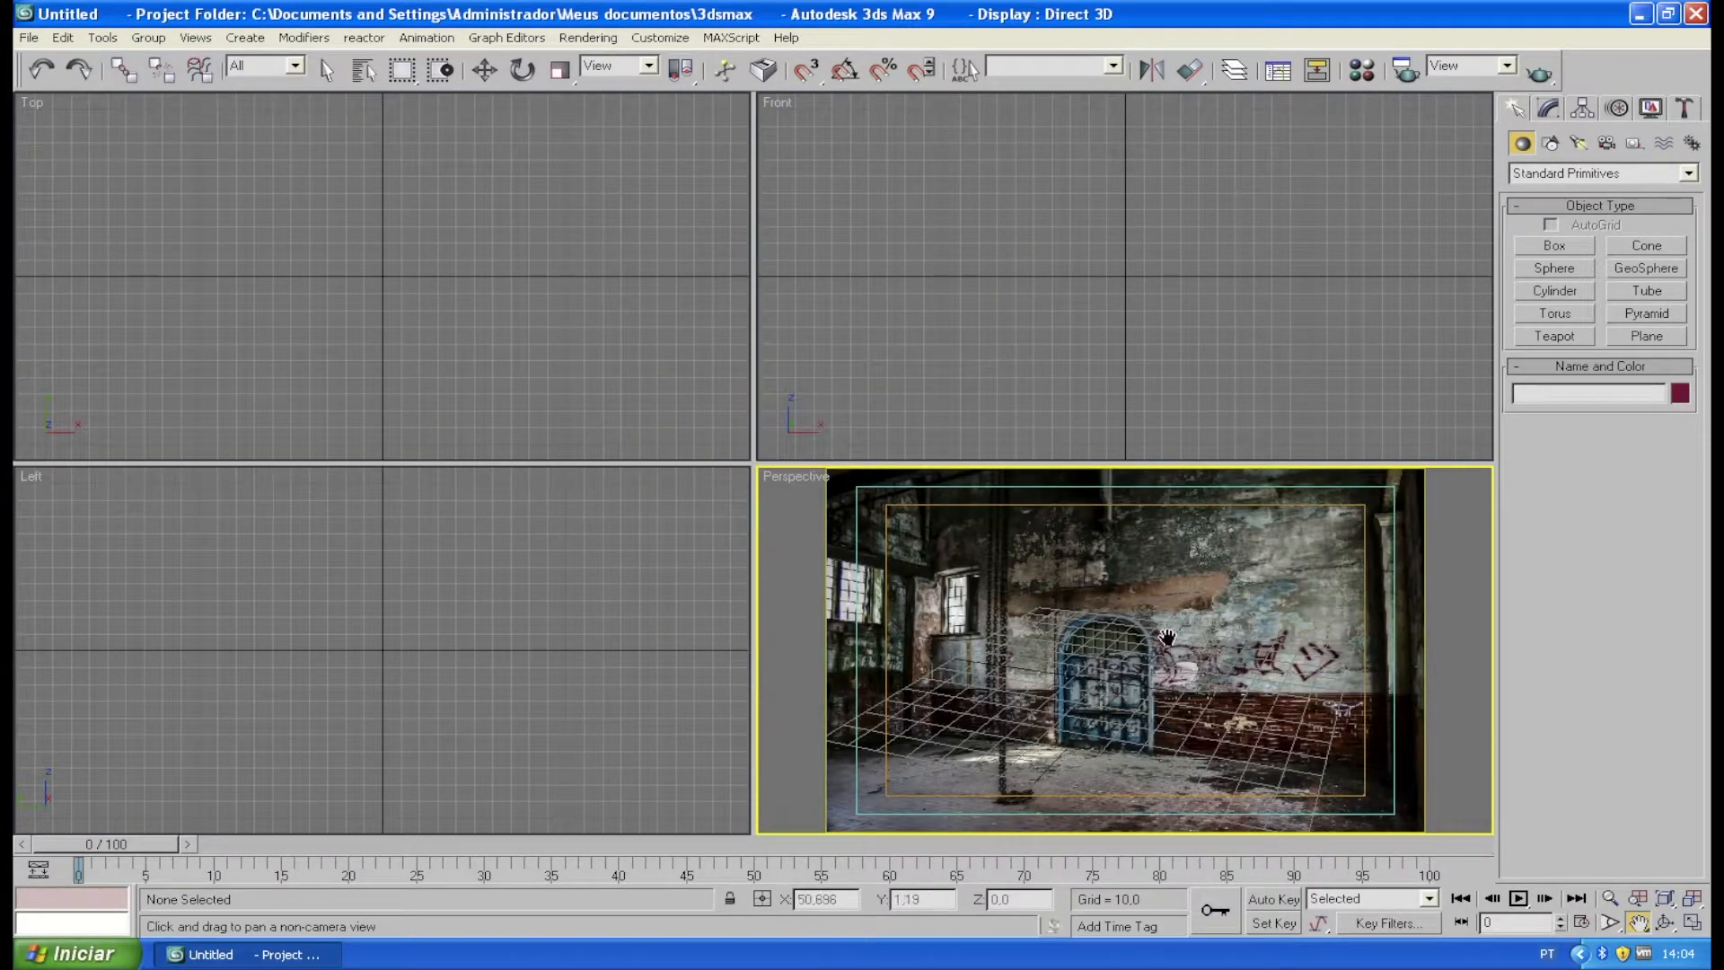
- Orbit and pan the enlarged Perspective view to align its grid with the floor in the photo, then restore the four viewports
{"action": "left_click", "coordinate": [1697, 926]}
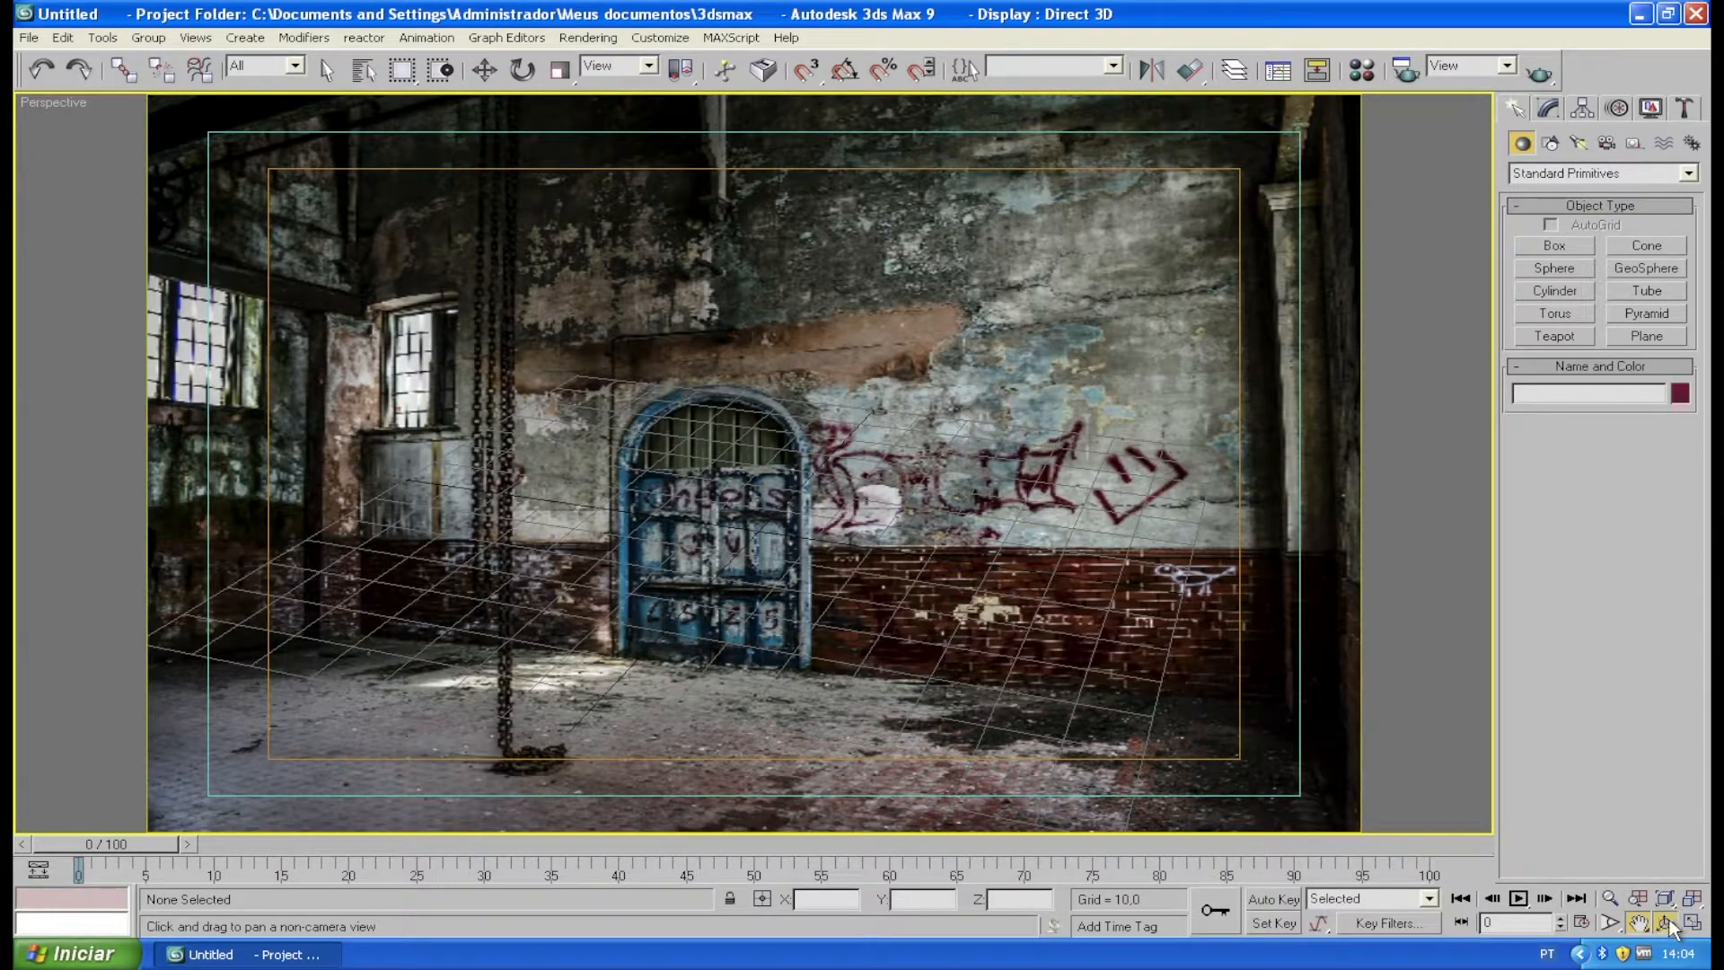
{"action": "left_click", "coordinate": [1667, 924]}
{"action": "left_click_drag", "start_coordinate": [710, 632], "coordinate": [715, 586]}
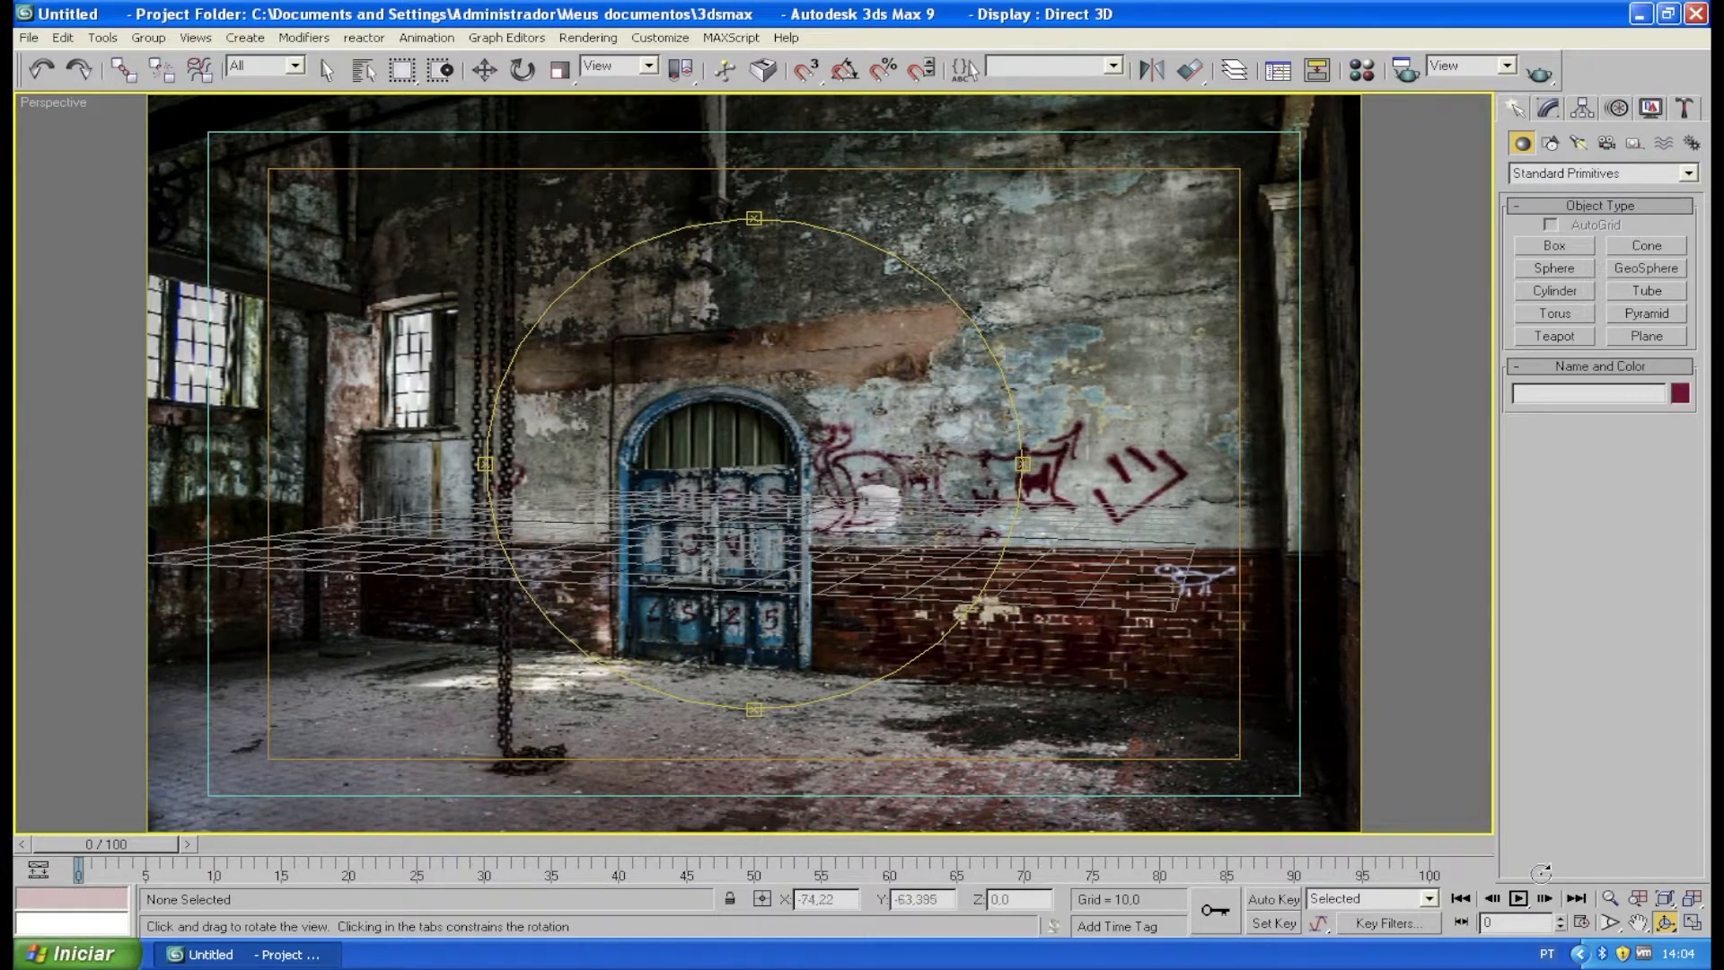
{"action": "left_click", "coordinate": [1638, 923]}
{"action": "left_click_drag", "start_coordinate": [802, 571], "coordinate": [757, 787]}
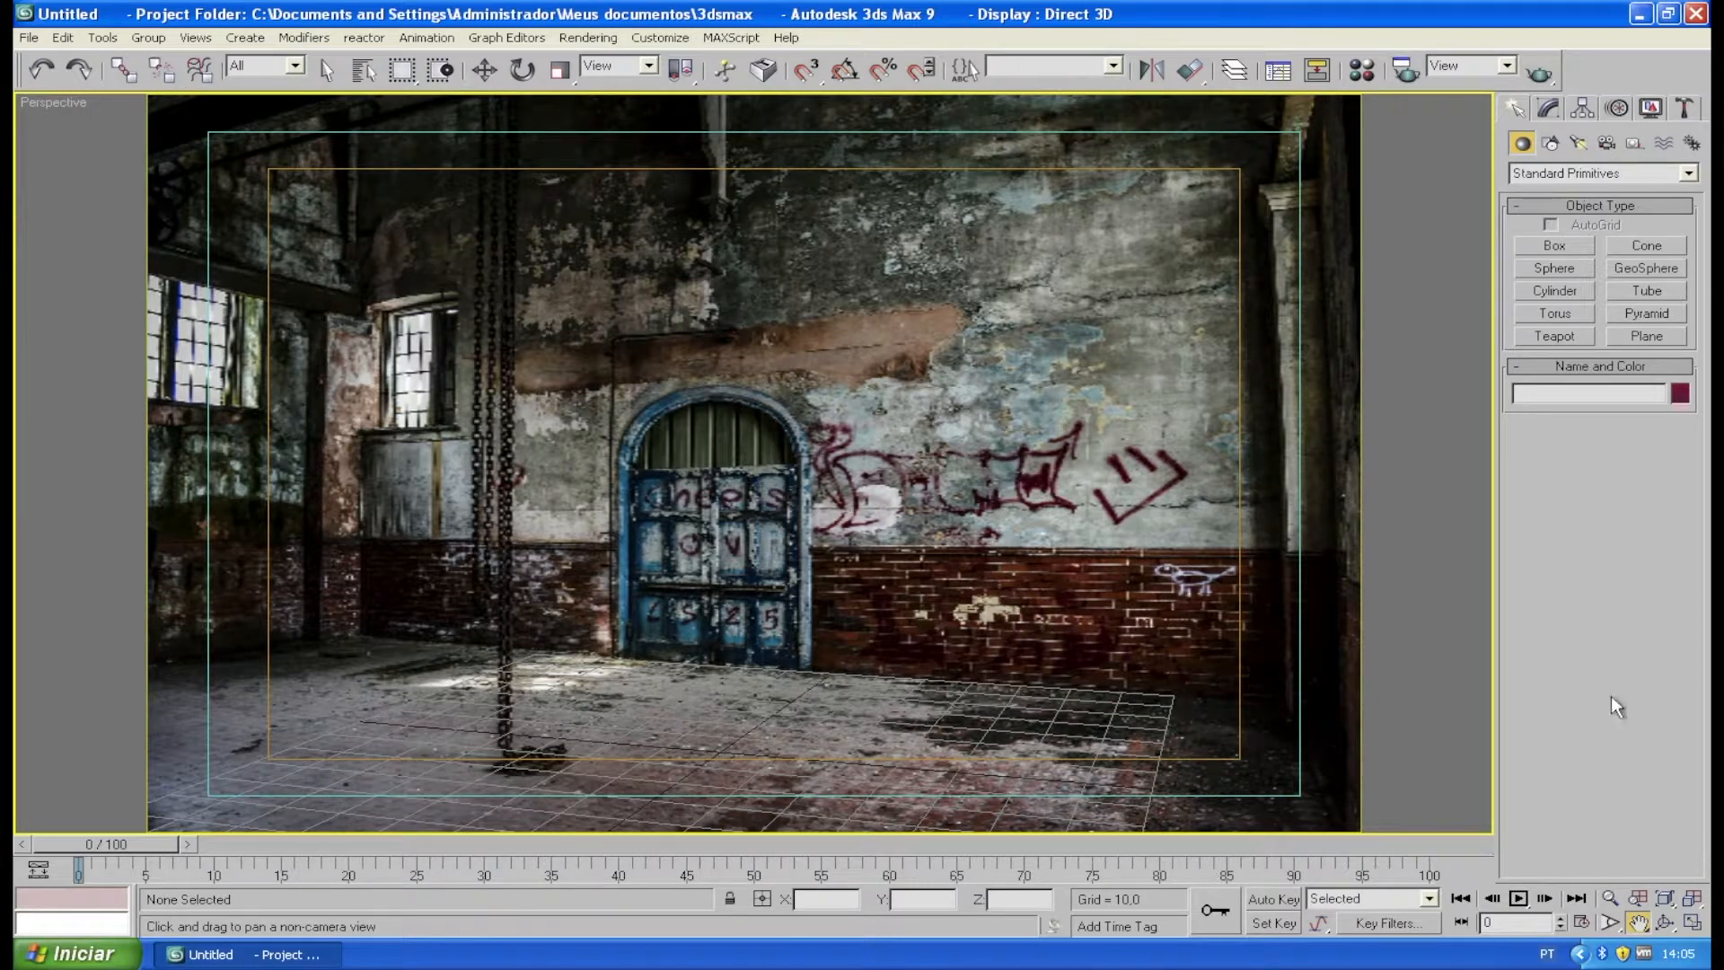
{"action": "left_click", "coordinate": [1693, 923]}
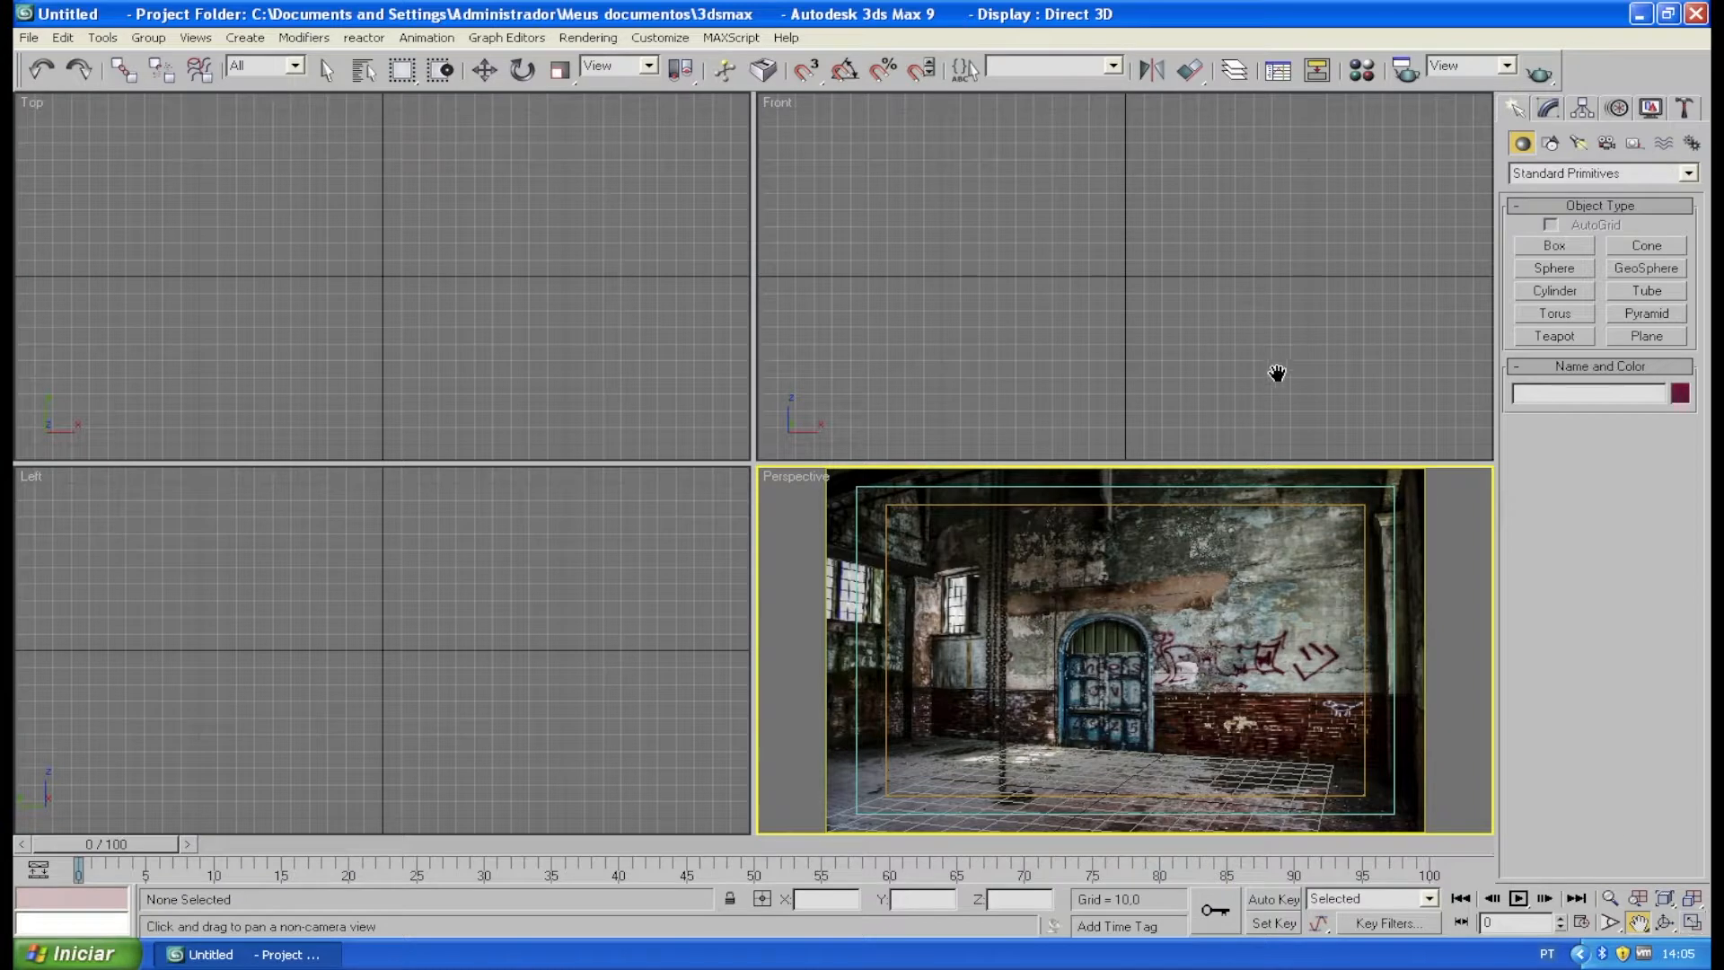
- Create a floor plane about 131 long and 176 wide in the Top viewport, then deselect it
{"action": "left_click", "coordinate": [1647, 336]}
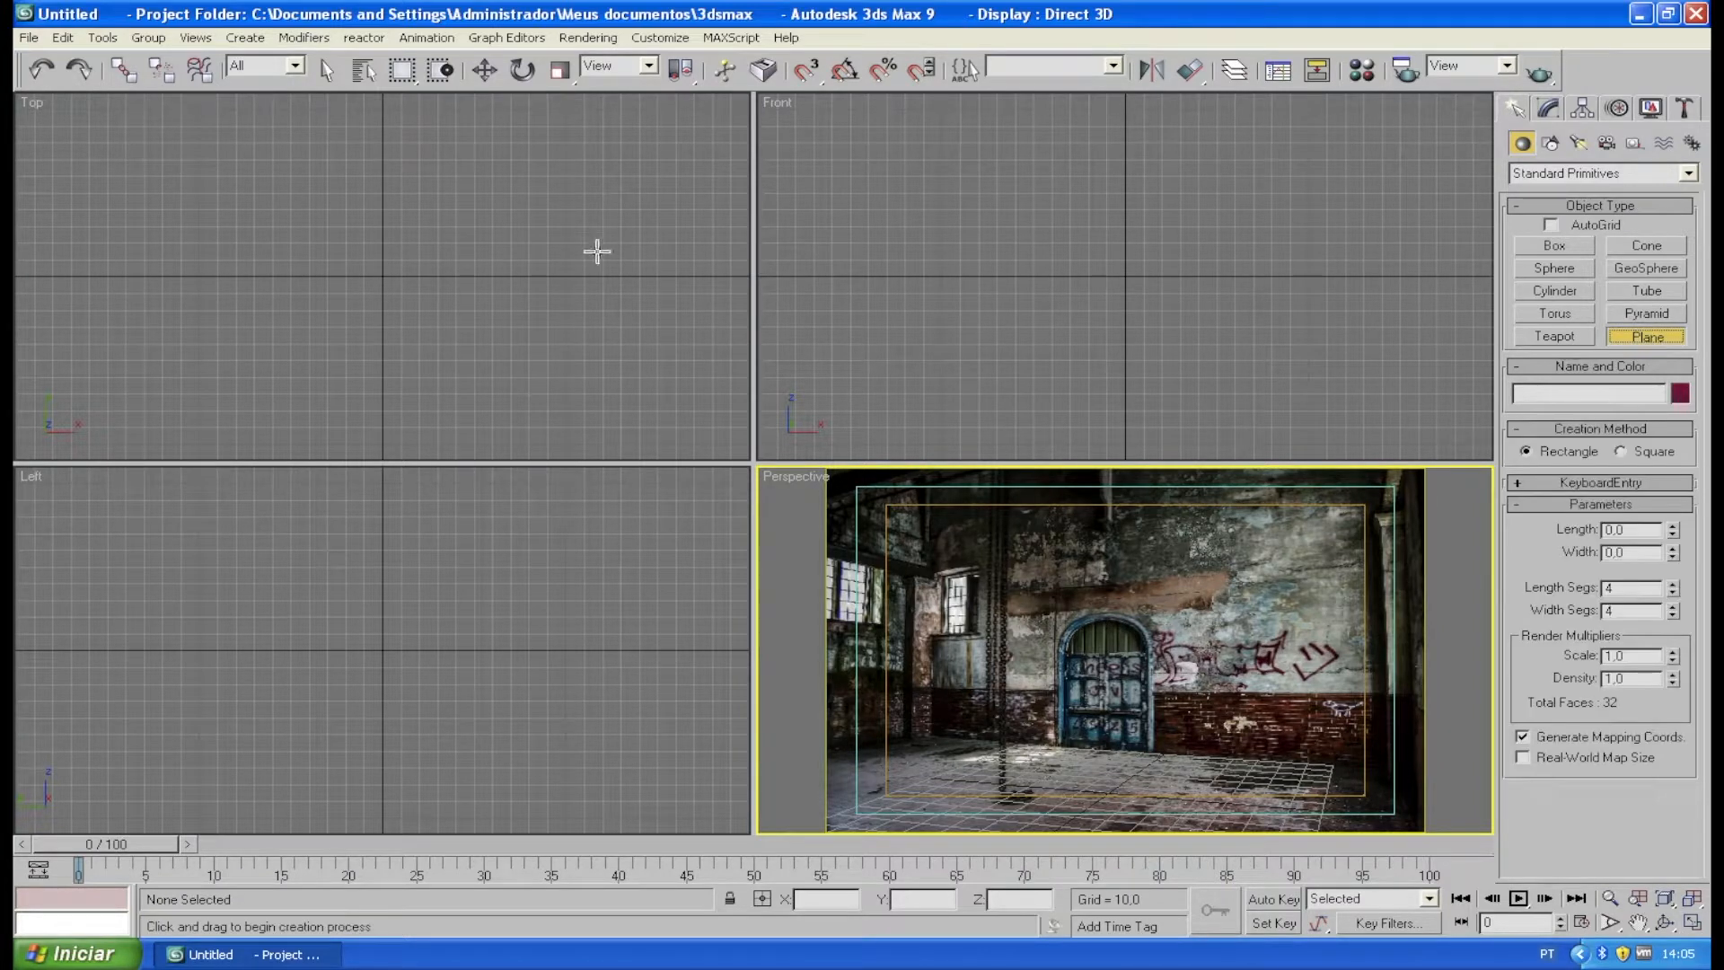
{"action": "left_click", "coordinate": [211, 189]}
{"action": "left_click_drag", "start_coordinate": [203, 183], "coordinate": [525, 400]}
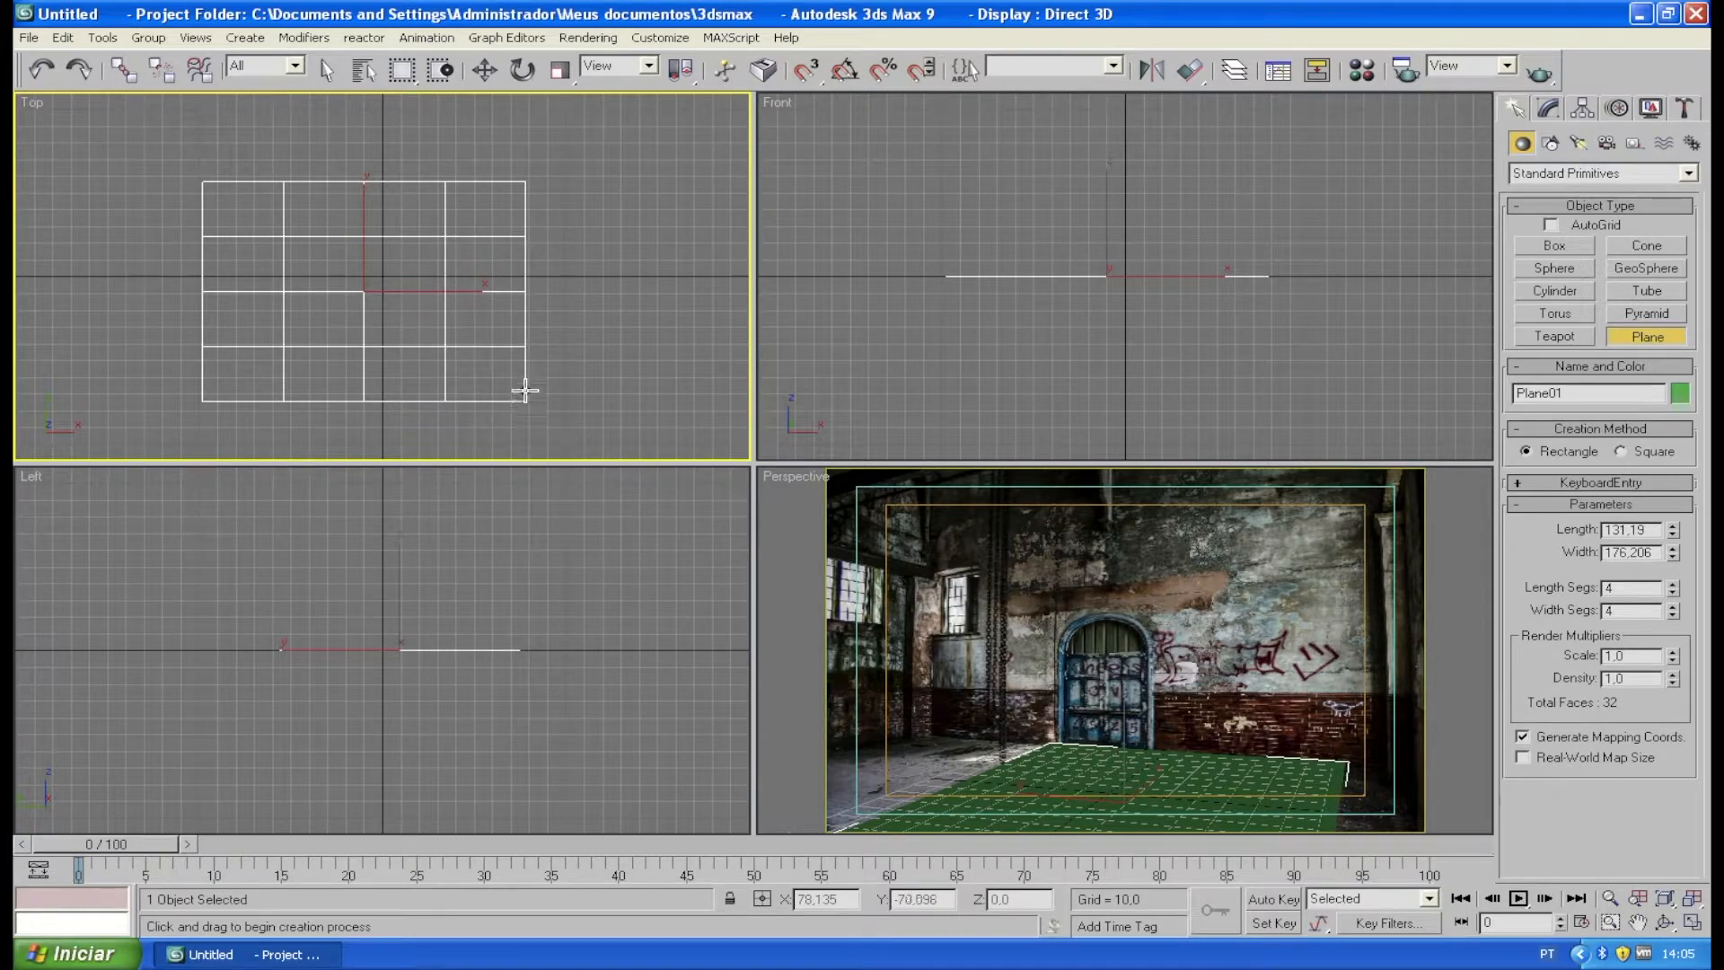
{"action": "left_click", "coordinate": [494, 72]}
{"action": "right_click", "coordinate": [871, 271]}
{"action": "left_click", "coordinate": [872, 273]}
- Create a text spline reading "ROOM" in the Left viewport, near the centre of the plane
{"action": "right_click", "coordinate": [489, 628]}
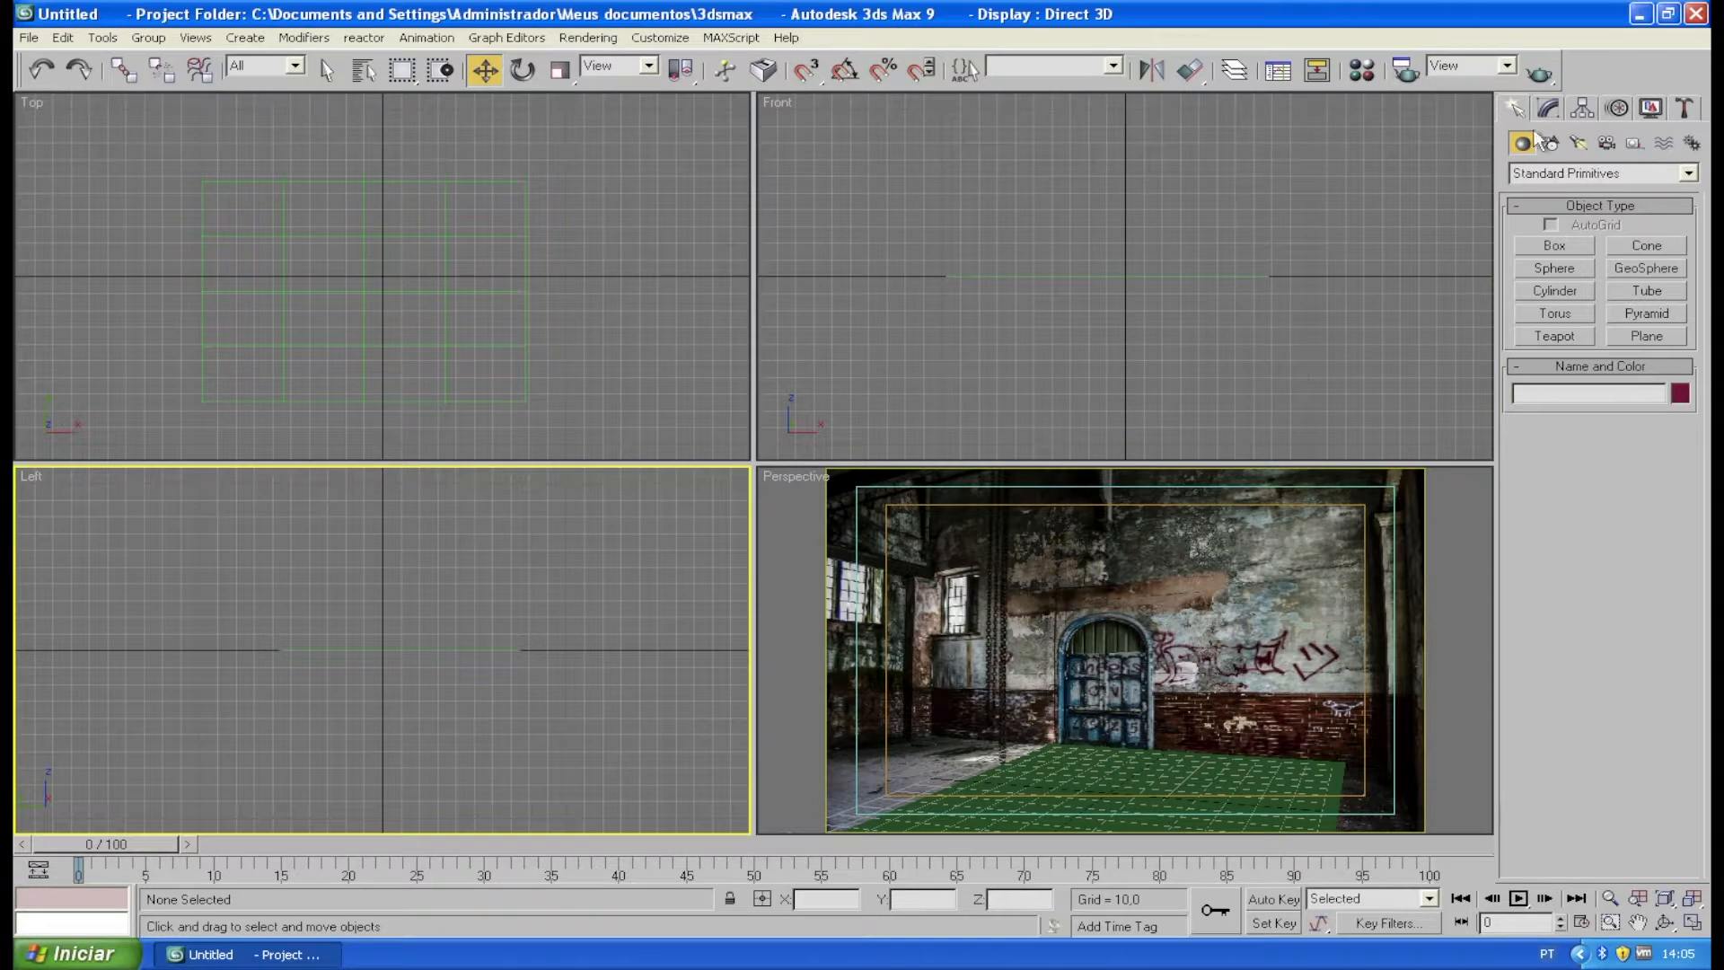
{"action": "left_click", "coordinate": [1551, 105]}
{"action": "left_click", "coordinate": [1518, 104]}
{"action": "left_click", "coordinate": [1552, 145]}
{"action": "left_click", "coordinate": [1570, 349]}
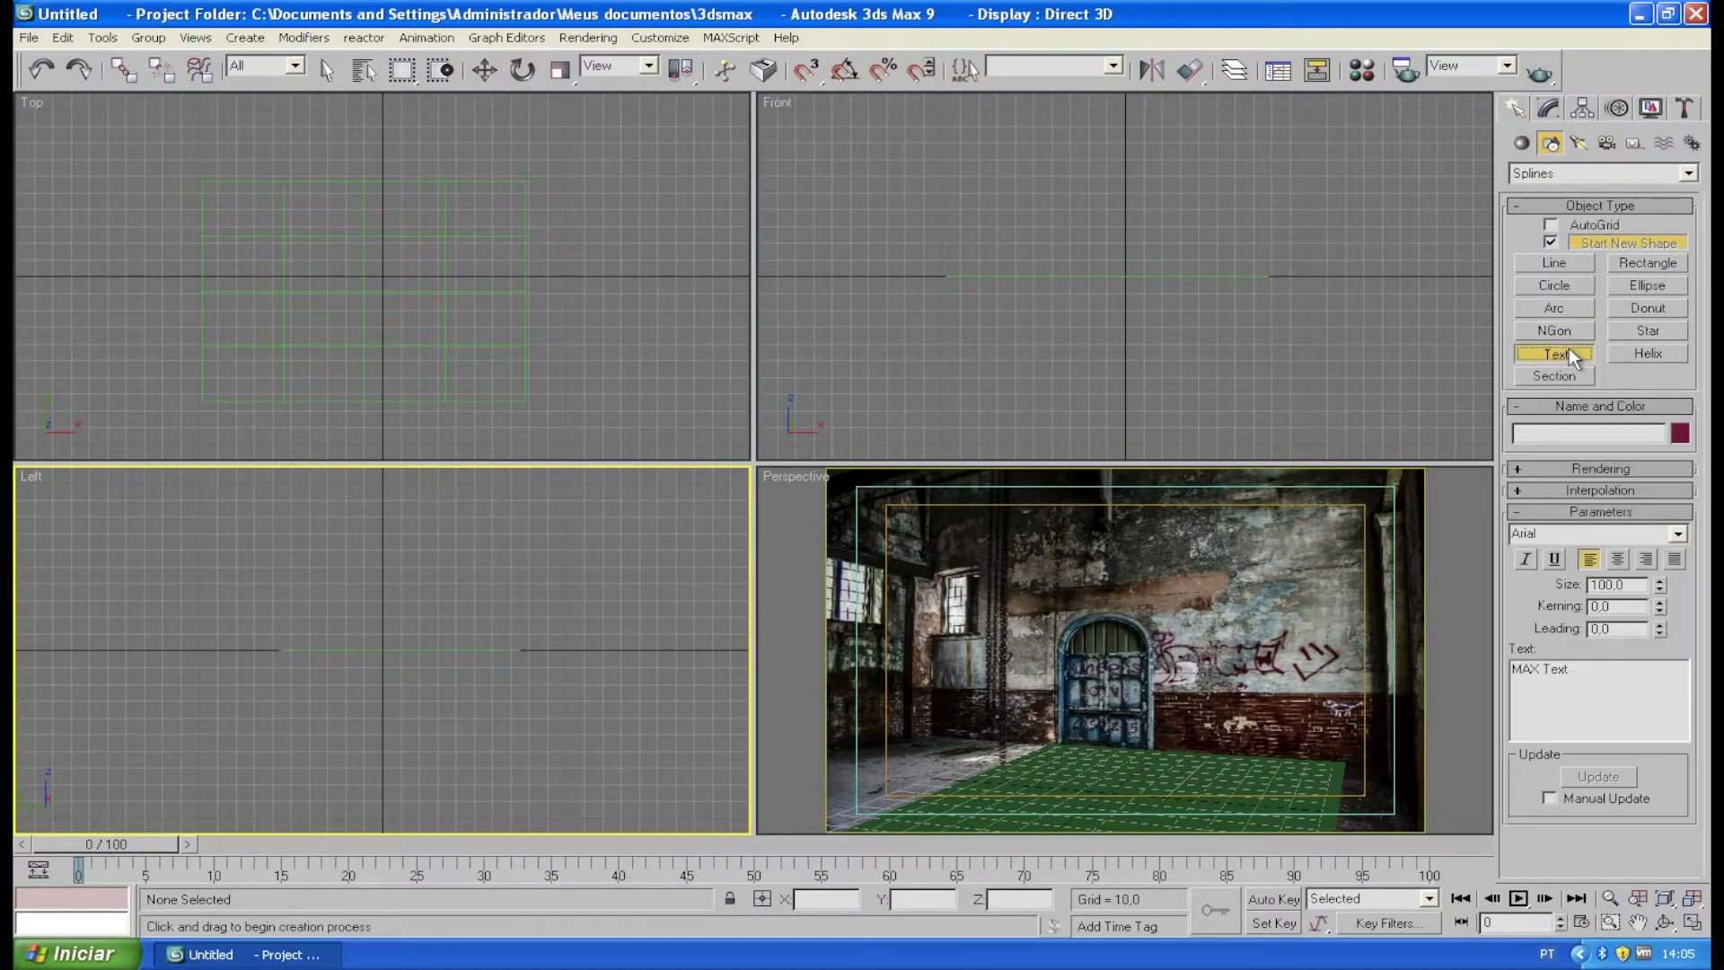
{"action": "left_click", "coordinate": [403, 626]}
{"action": "left_click_drag", "start_coordinate": [404, 626], "coordinate": [410, 626]}
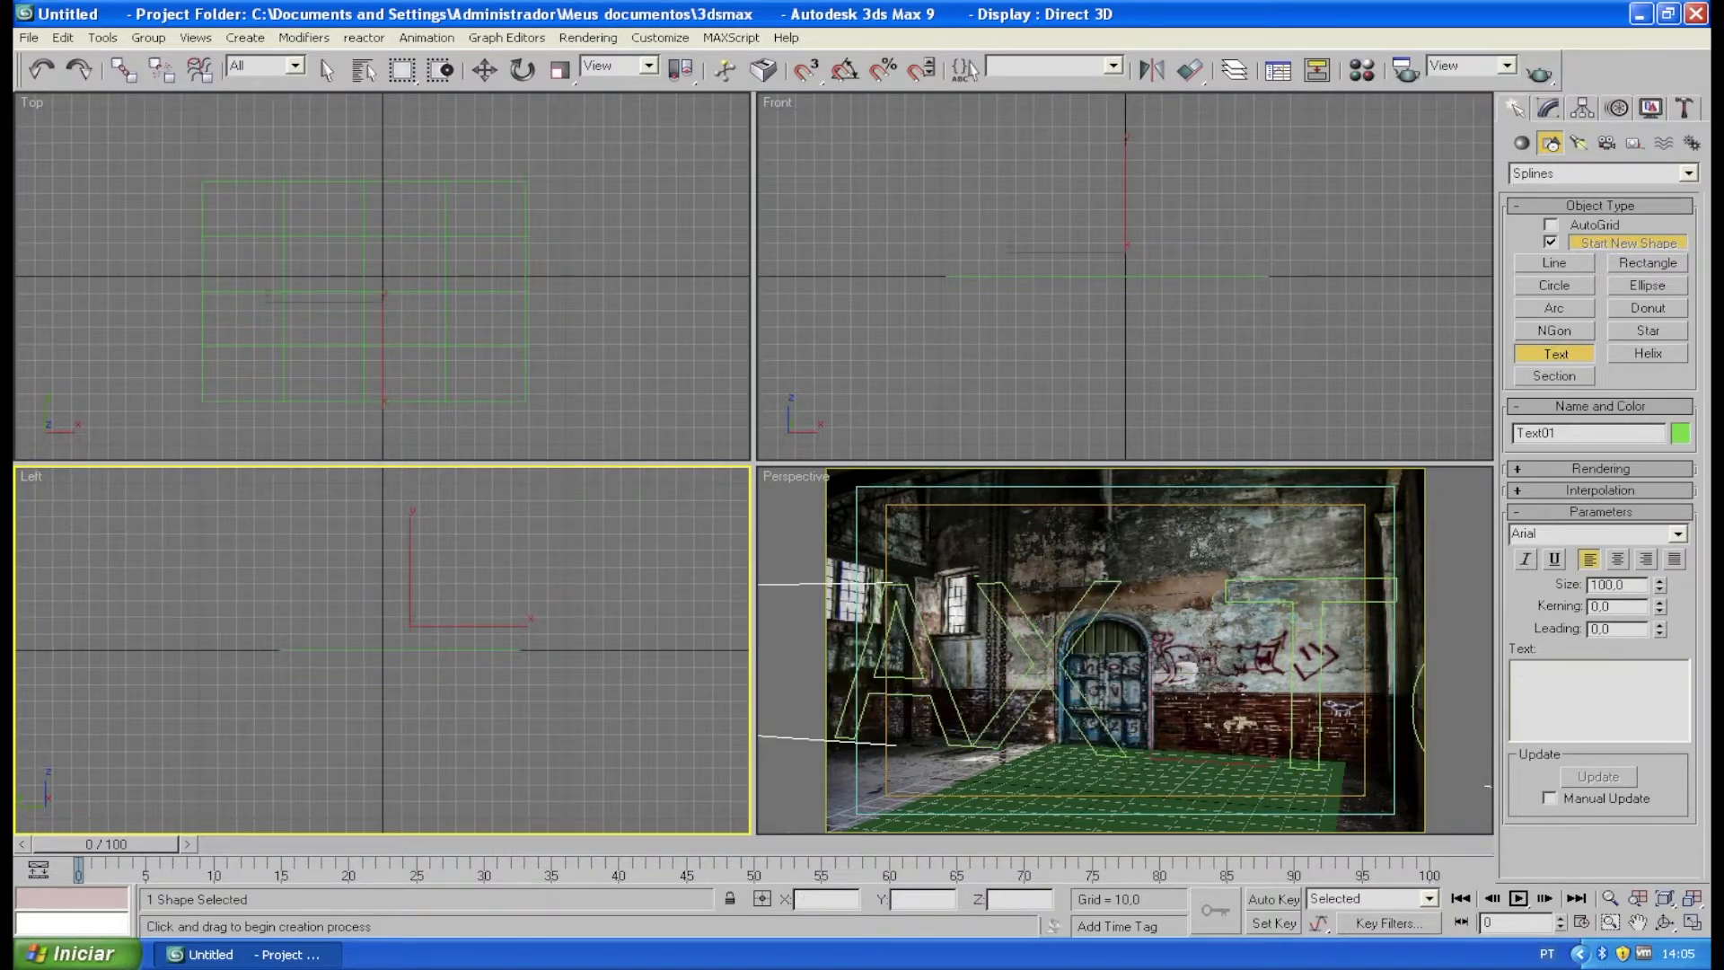
{"action": "type", "text": "ROOM"}
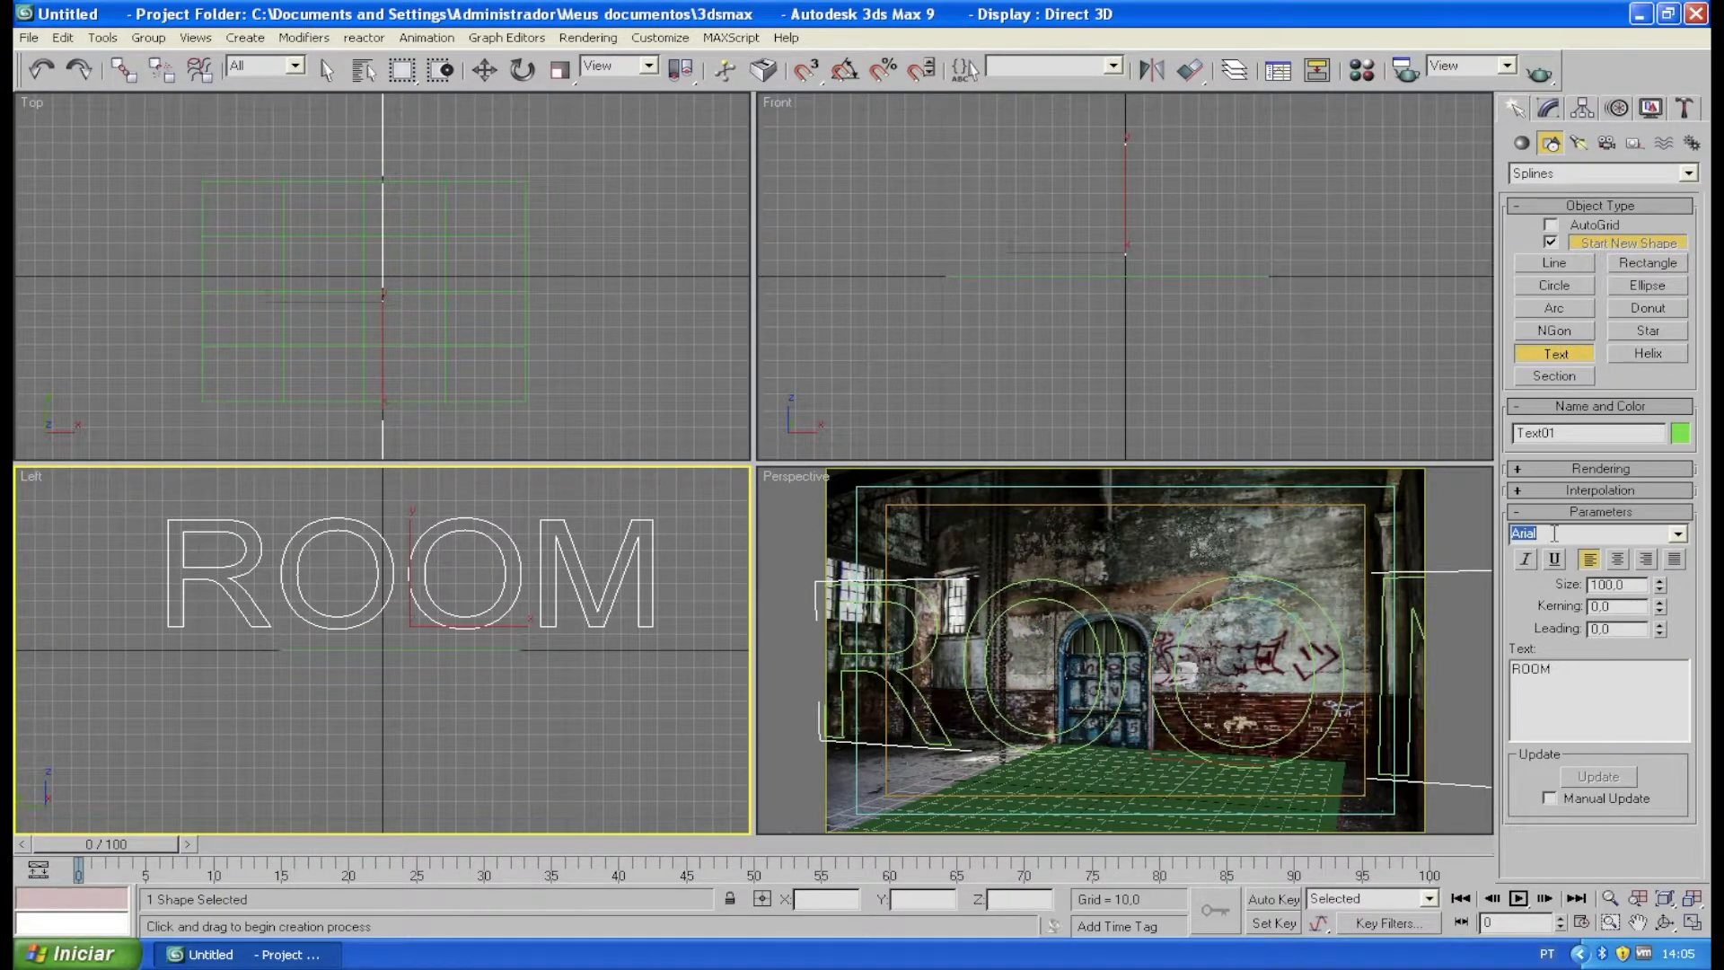
- Change the ROOM text's font to Arial Black and its size to 24
{"action": "left_click", "coordinate": [1678, 534]}
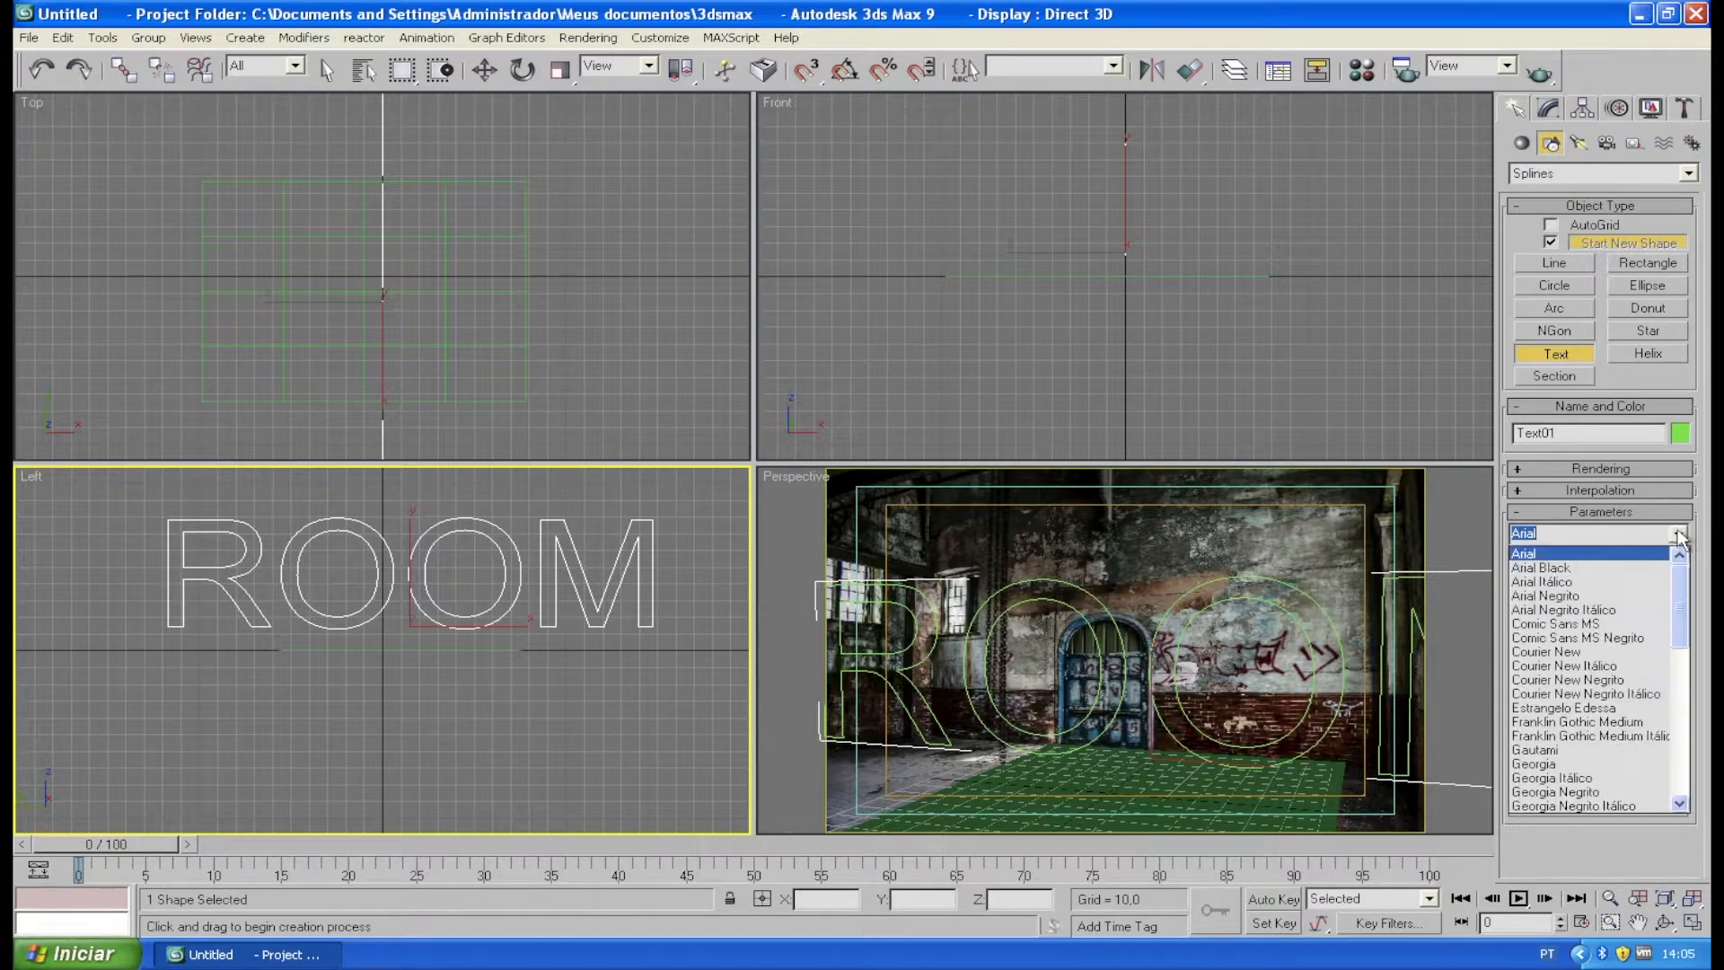
{"action": "left_click", "coordinate": [1647, 566]}
{"action": "left_click_drag", "start_coordinate": [1659, 587], "coordinate": [1654, 667]}
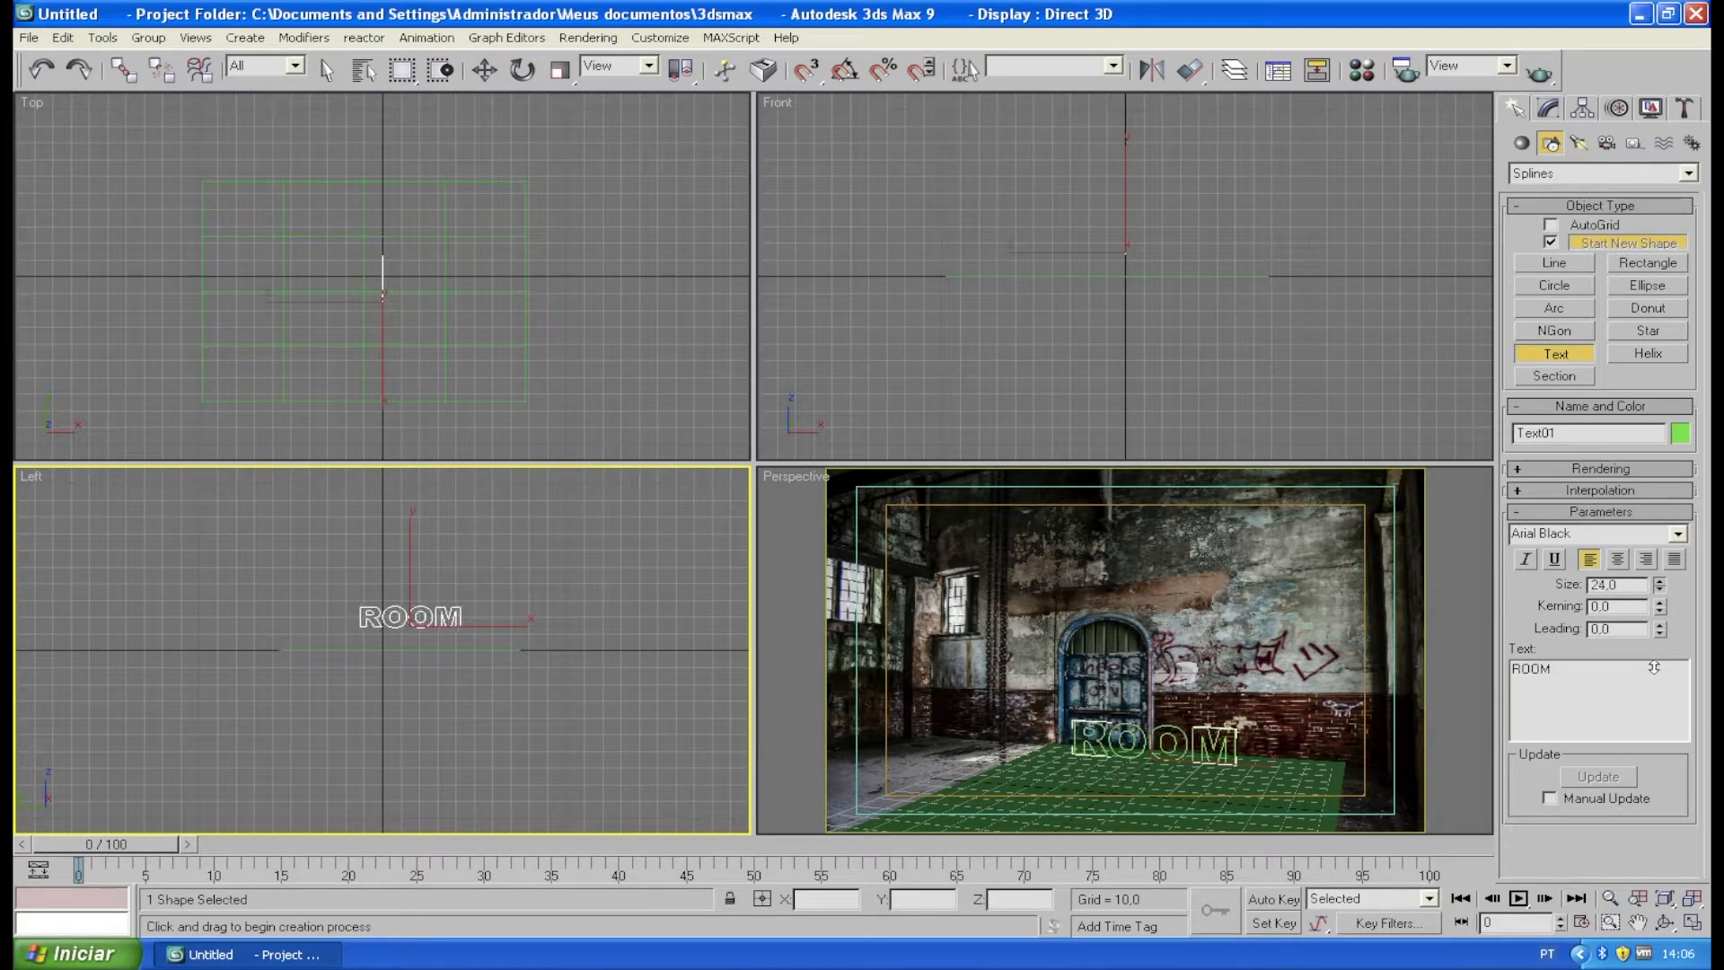
- Move the ROOM text down in the Front viewport so that it stands on the floor plane
{"action": "left_click", "coordinate": [485, 69]}
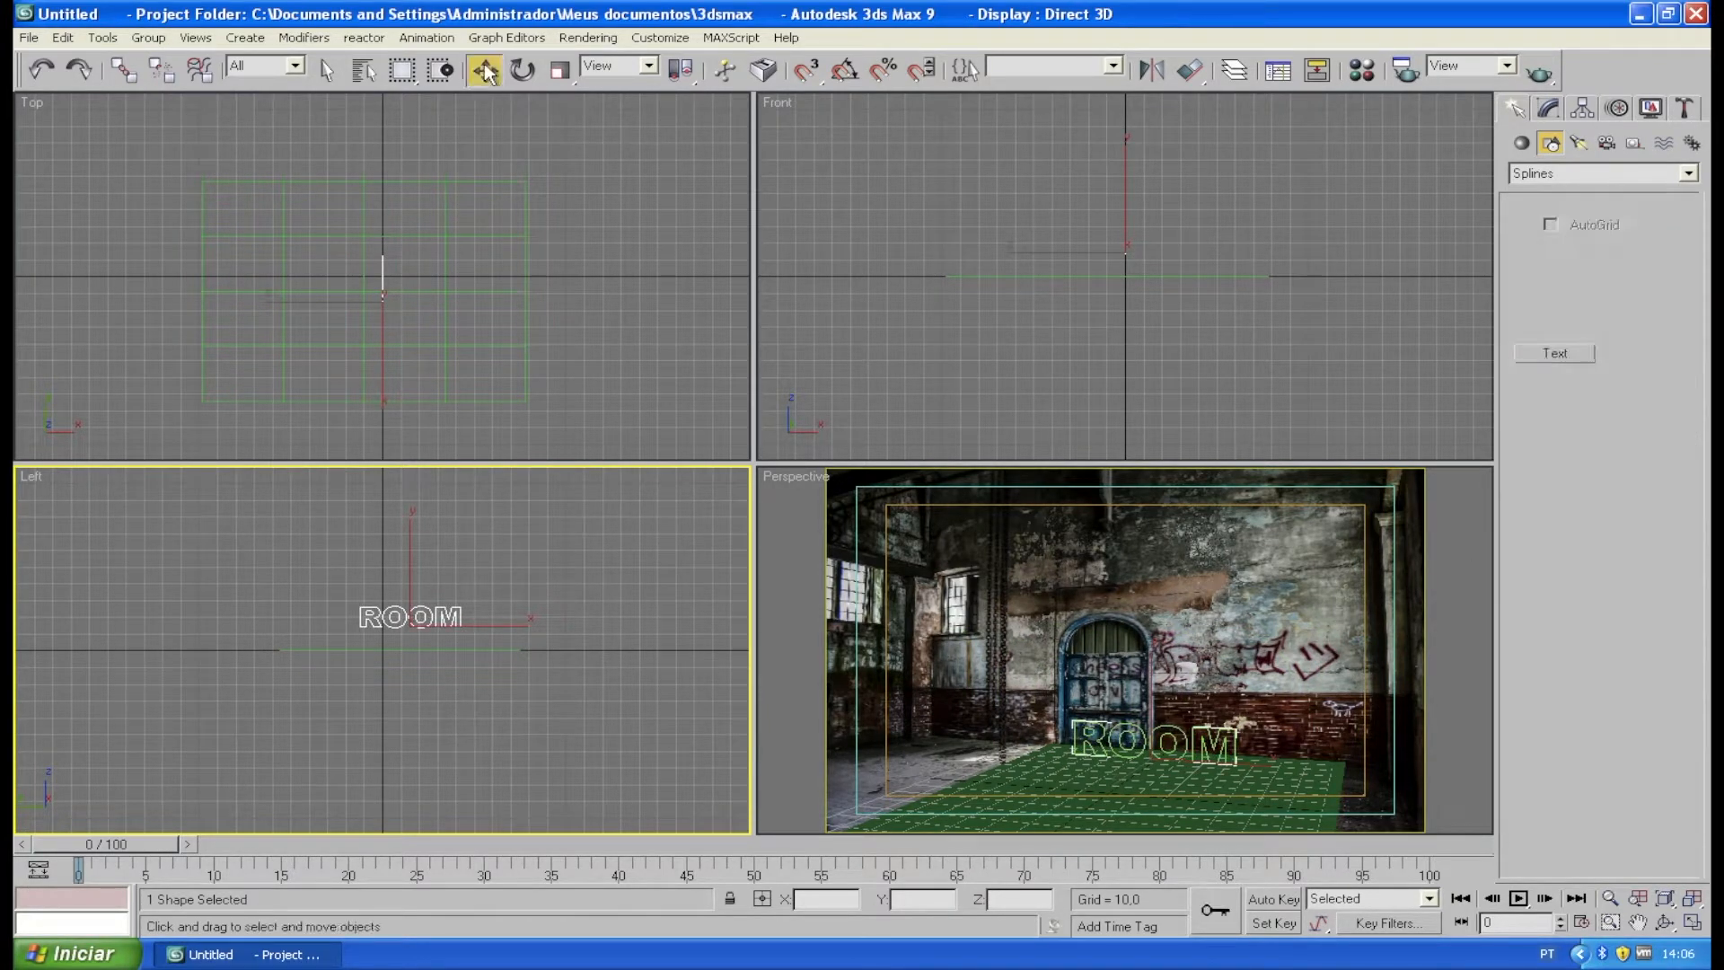
{"action": "left_click", "coordinate": [1128, 194]}
{"action": "left_click_drag", "start_coordinate": [1126, 208], "coordinate": [1126, 229]}
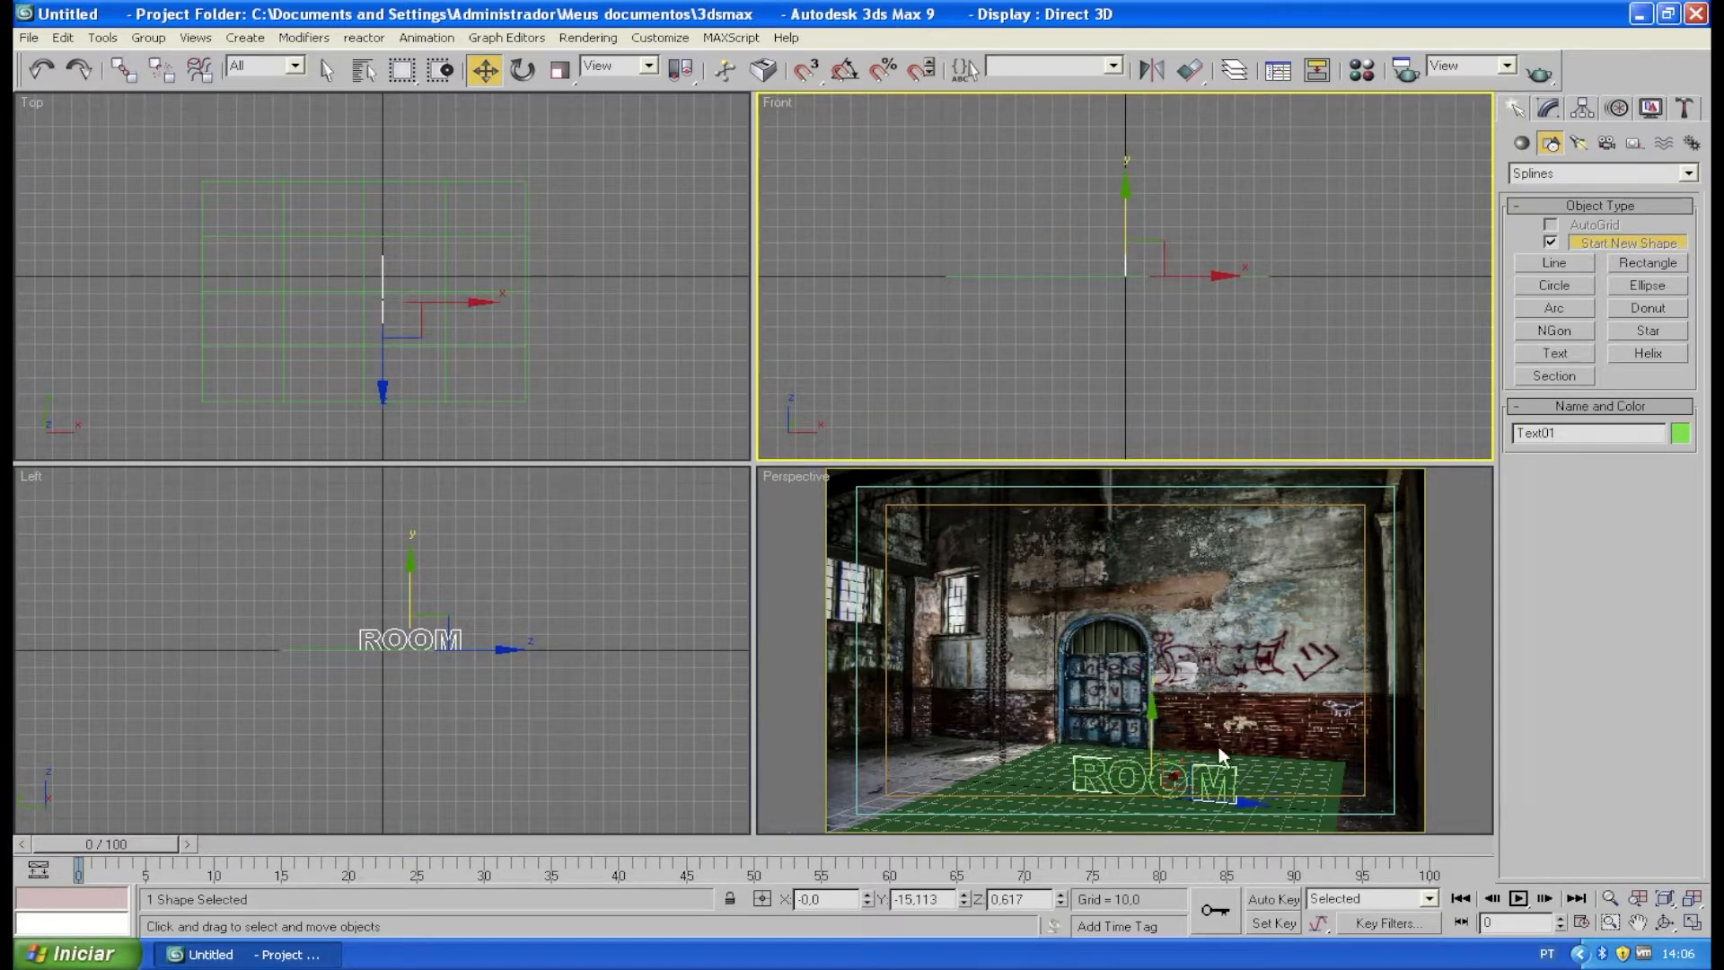
- Apply an Extrude modifier to the ROOM text with an amount of 11.5
{"action": "left_click", "coordinate": [1550, 106]}
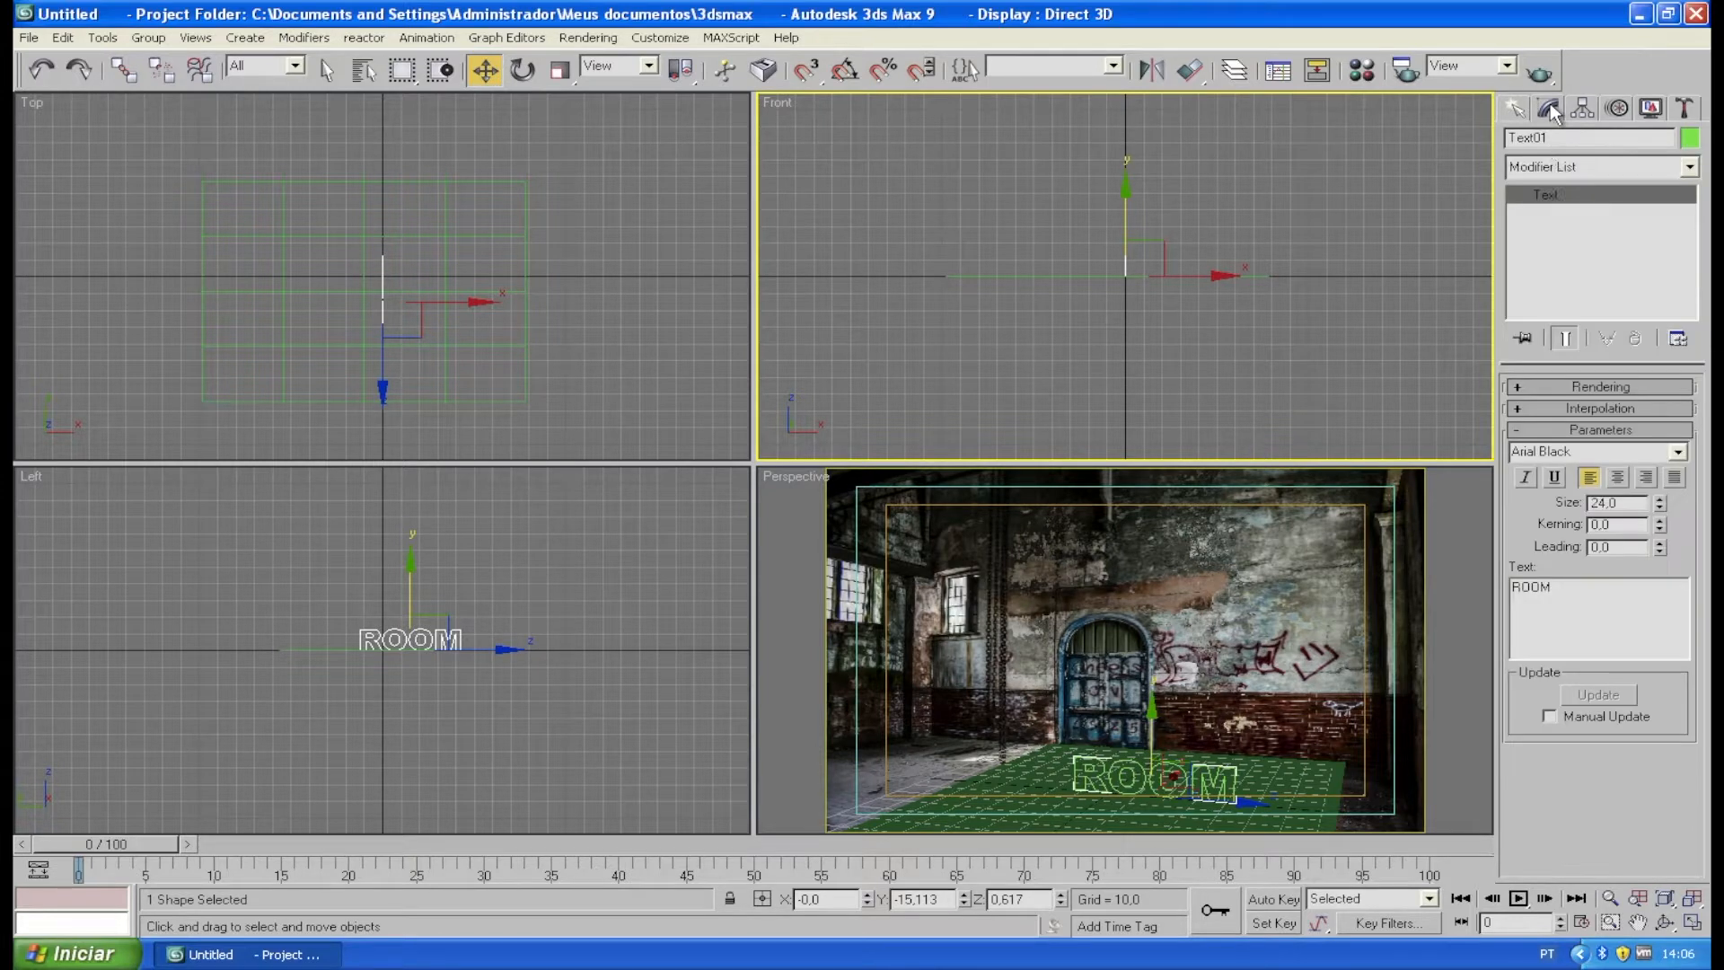
{"action": "left_click", "coordinate": [1580, 168]}
{"action": "scroll", "coordinate": [1570, 321], "scroll_direction": "down", "scroll_amount": 5}
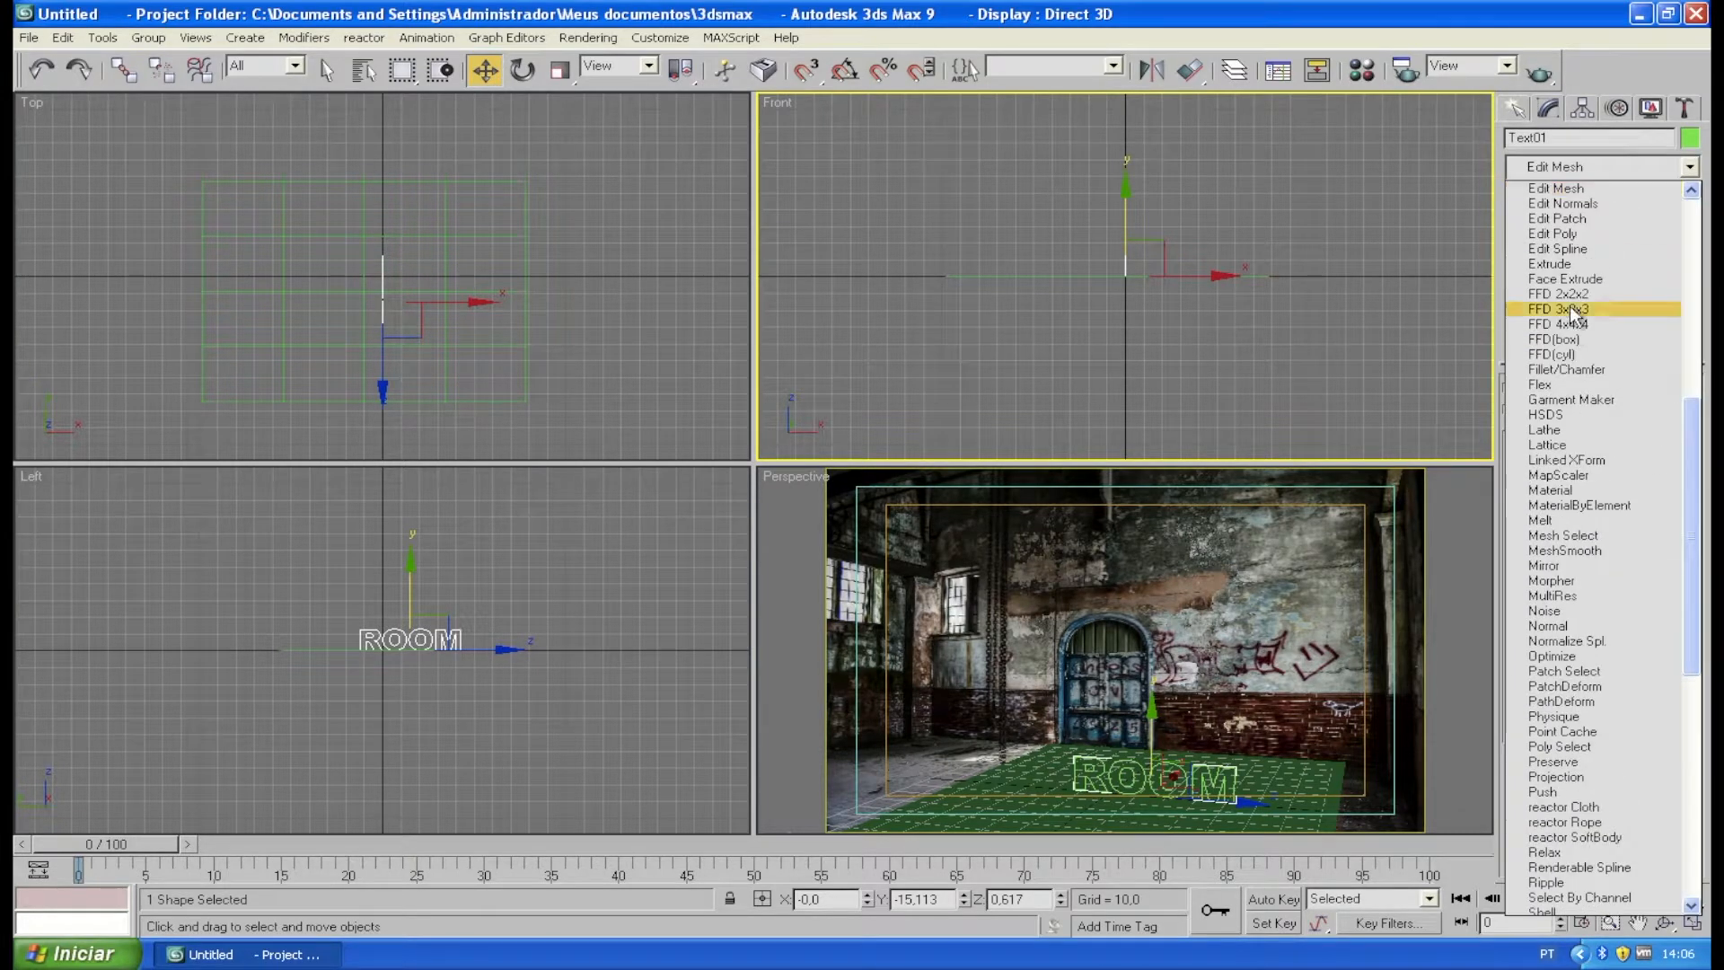
{"action": "left_click", "coordinate": [1563, 265]}
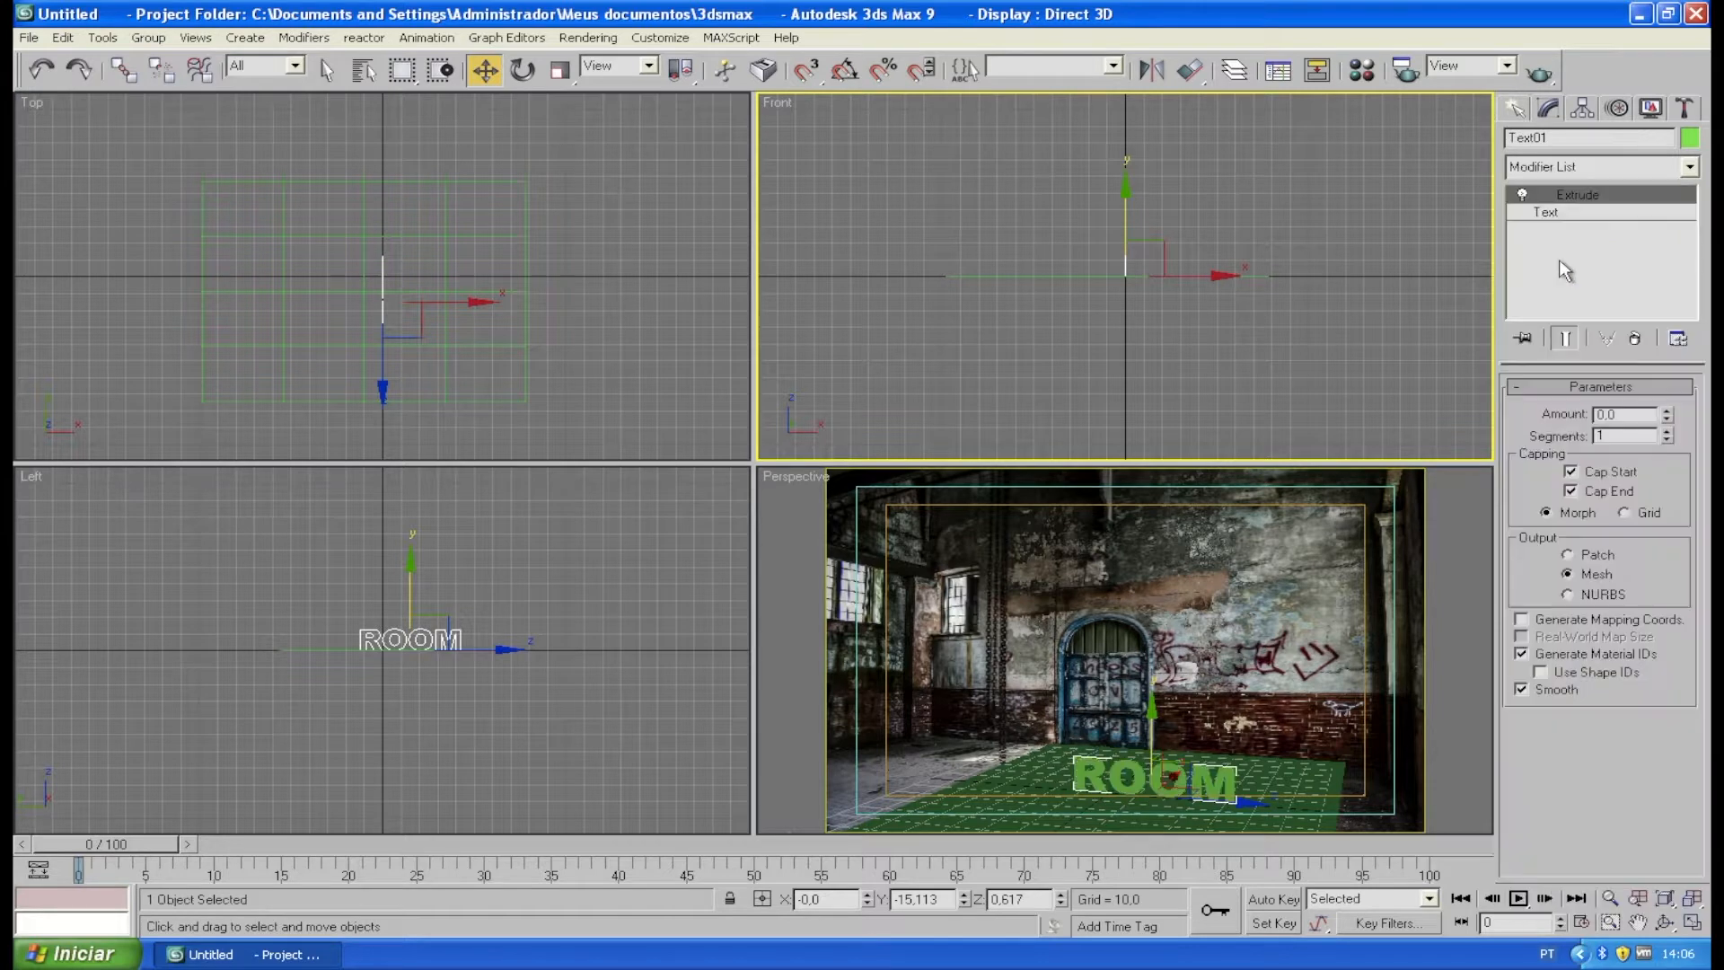
{"action": "left_click_drag", "start_coordinate": [1667, 419], "coordinate": [1666, 393]}
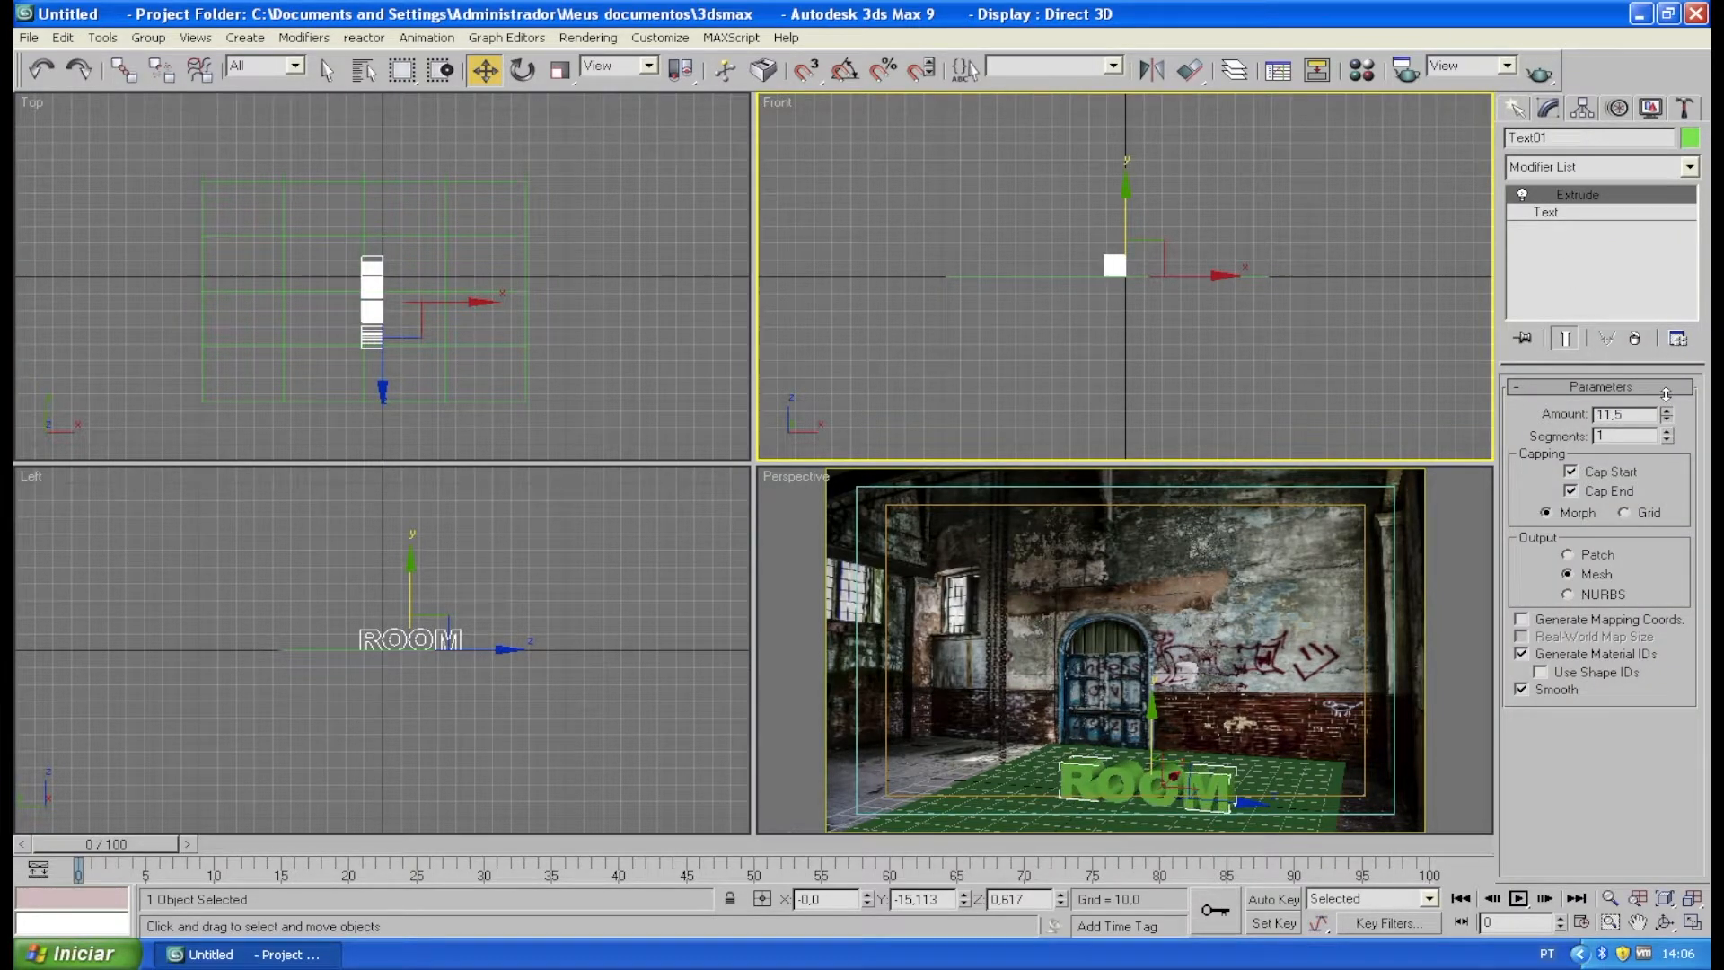
- Move the ROOM text about 40 units along X in the Top viewport, farther back on the floor plane
{"action": "left_click", "coordinate": [404, 345]}
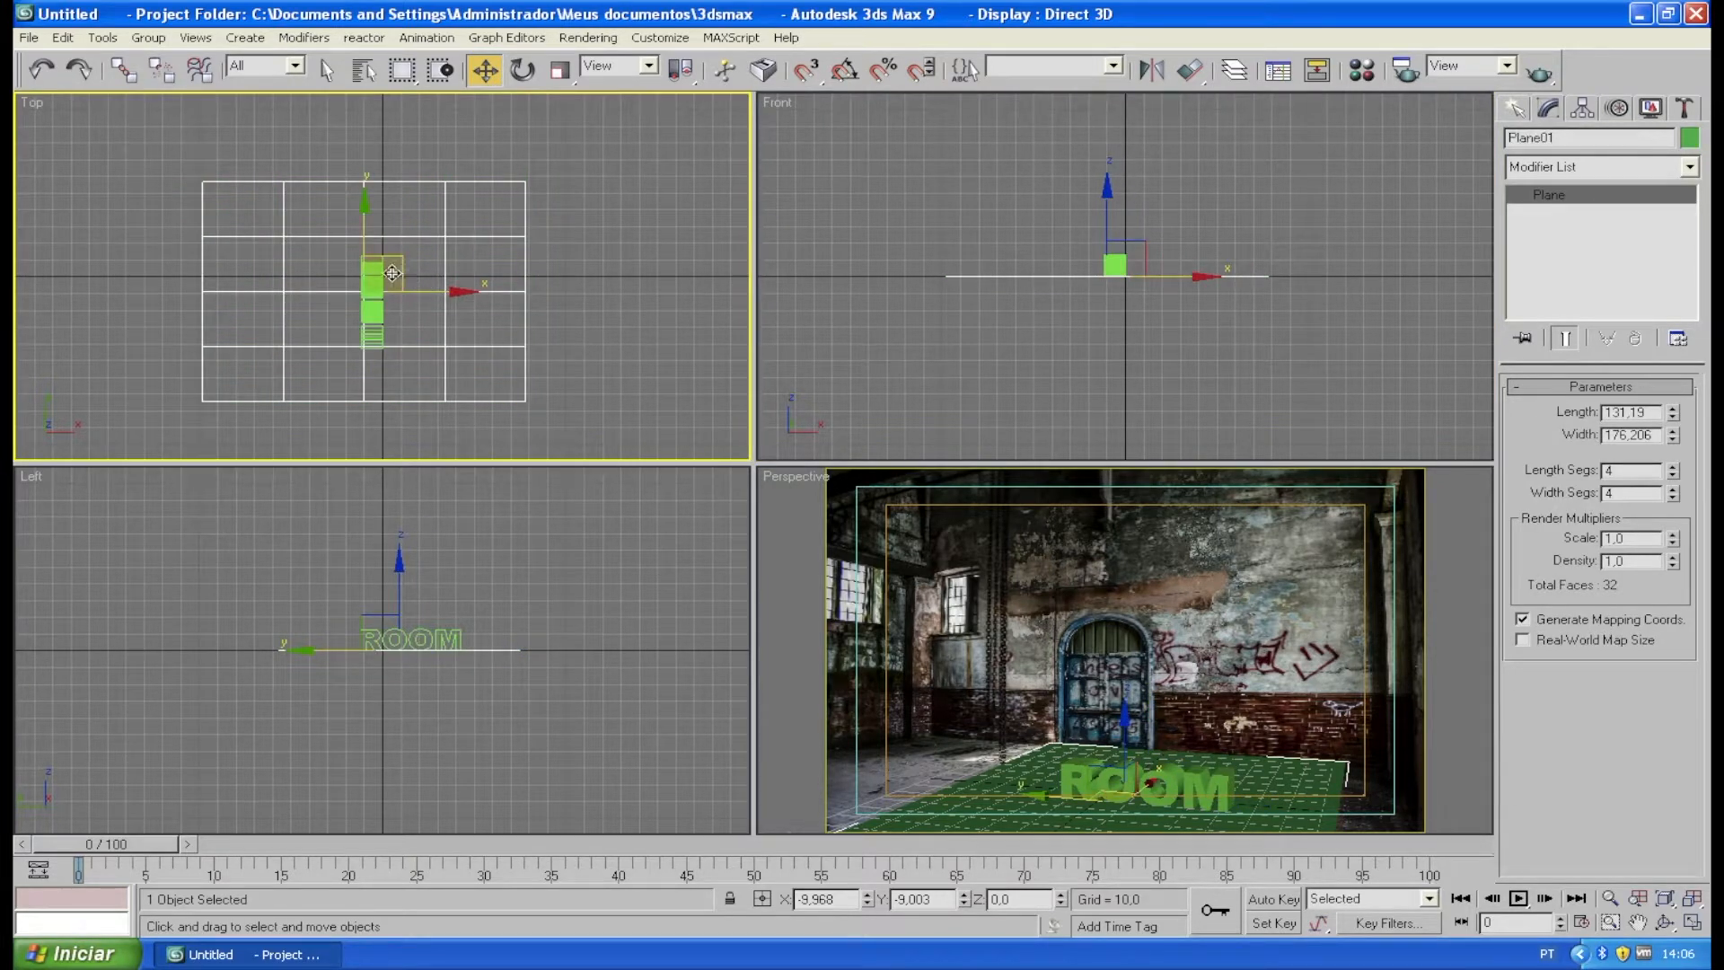
{"action": "left_click", "coordinate": [373, 270]}
{"action": "left_click_drag", "start_coordinate": [401, 264], "coordinate": [477, 269]}
{"action": "left_click", "coordinate": [1460, 503]}
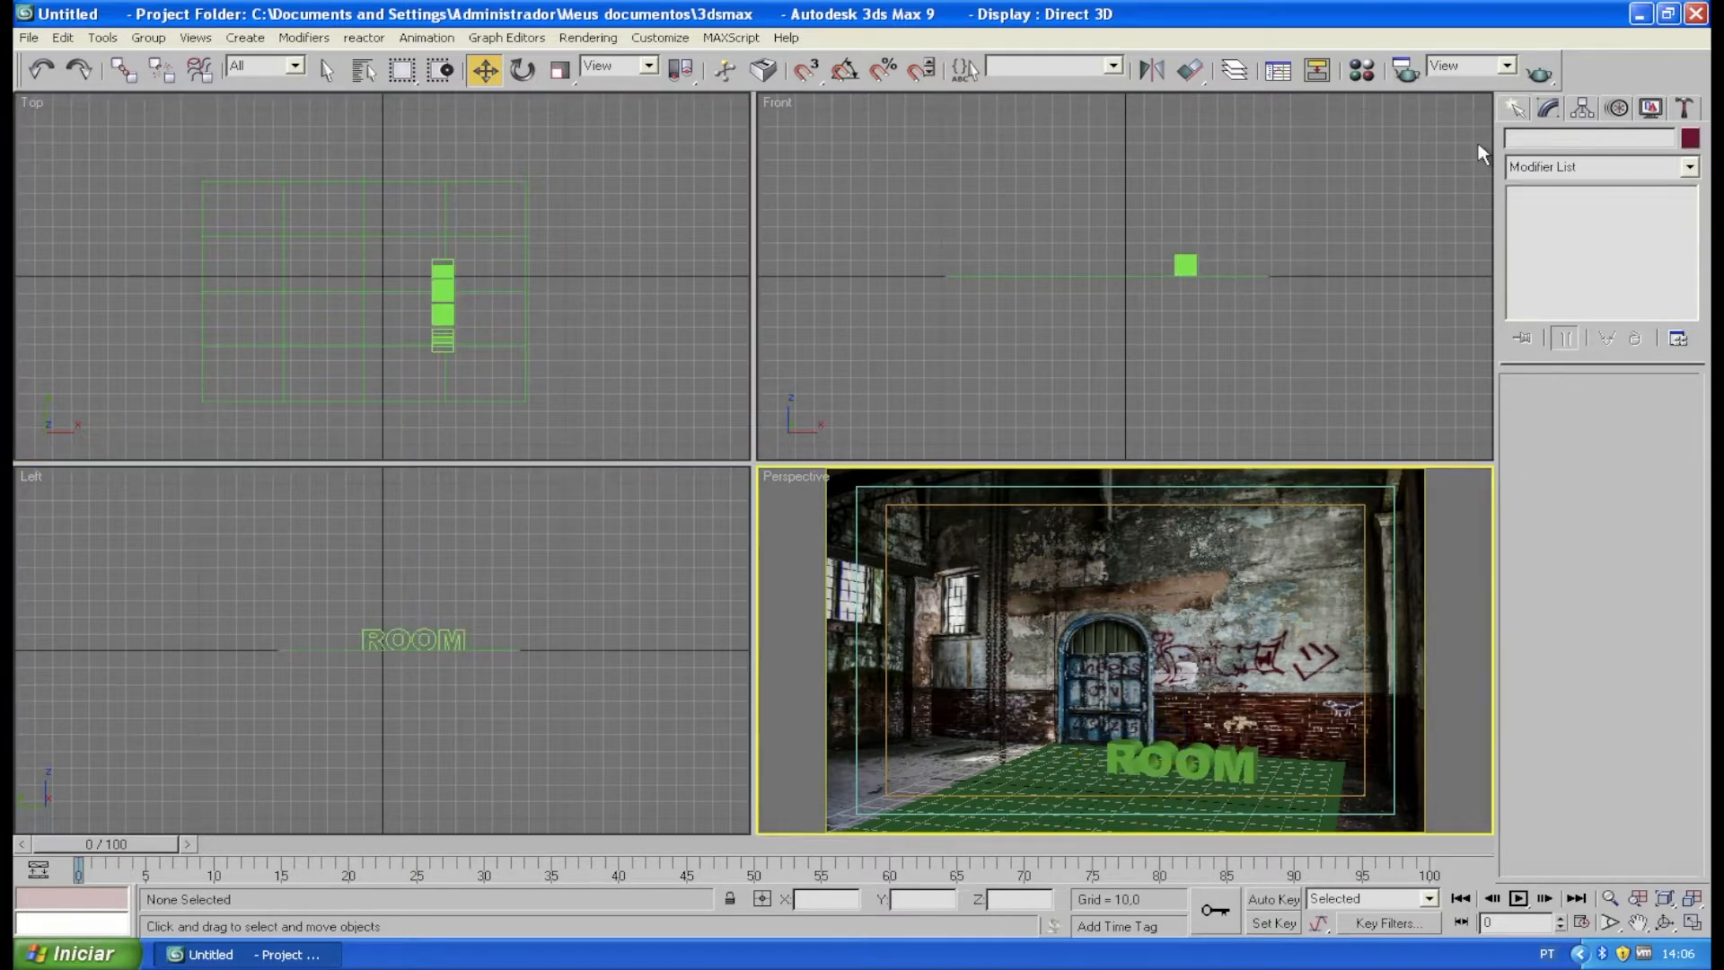
- Set the first material's diffuse colour to white (255, 255, 255) and assign it to the ROOM text
{"action": "left_click", "coordinate": [1517, 115]}
{"action": "left_click", "coordinate": [1186, 759]}
{"action": "key", "text": "m"}
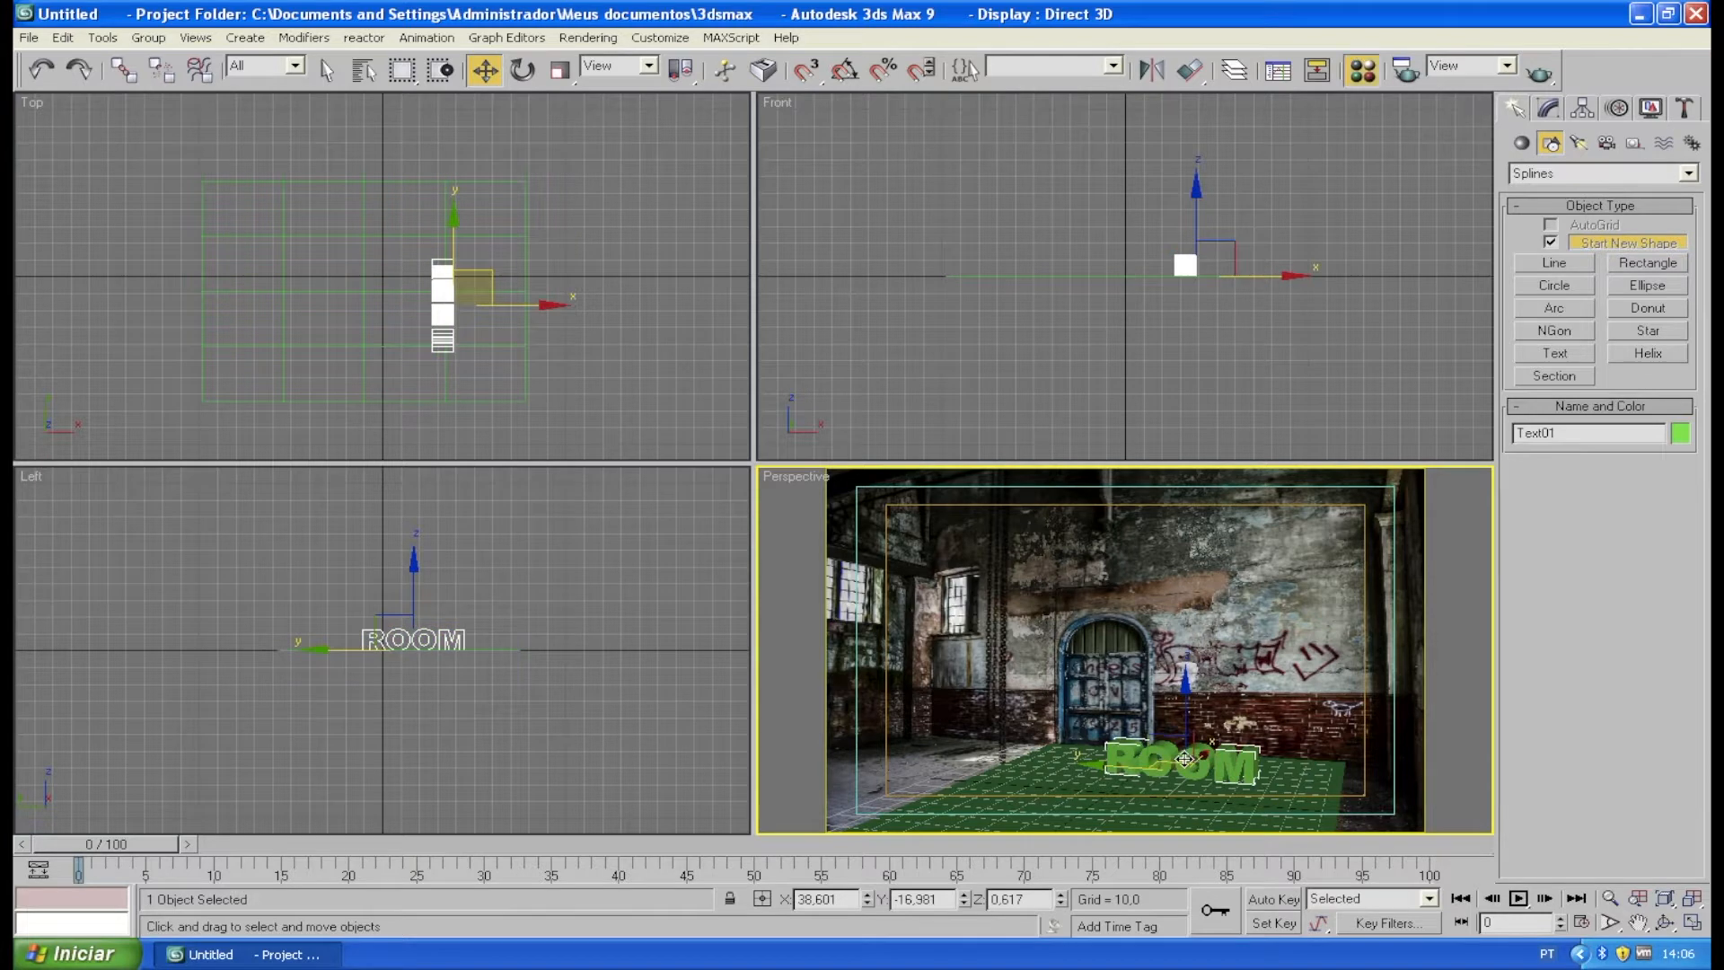
{"action": "left_click", "coordinate": [241, 627]}
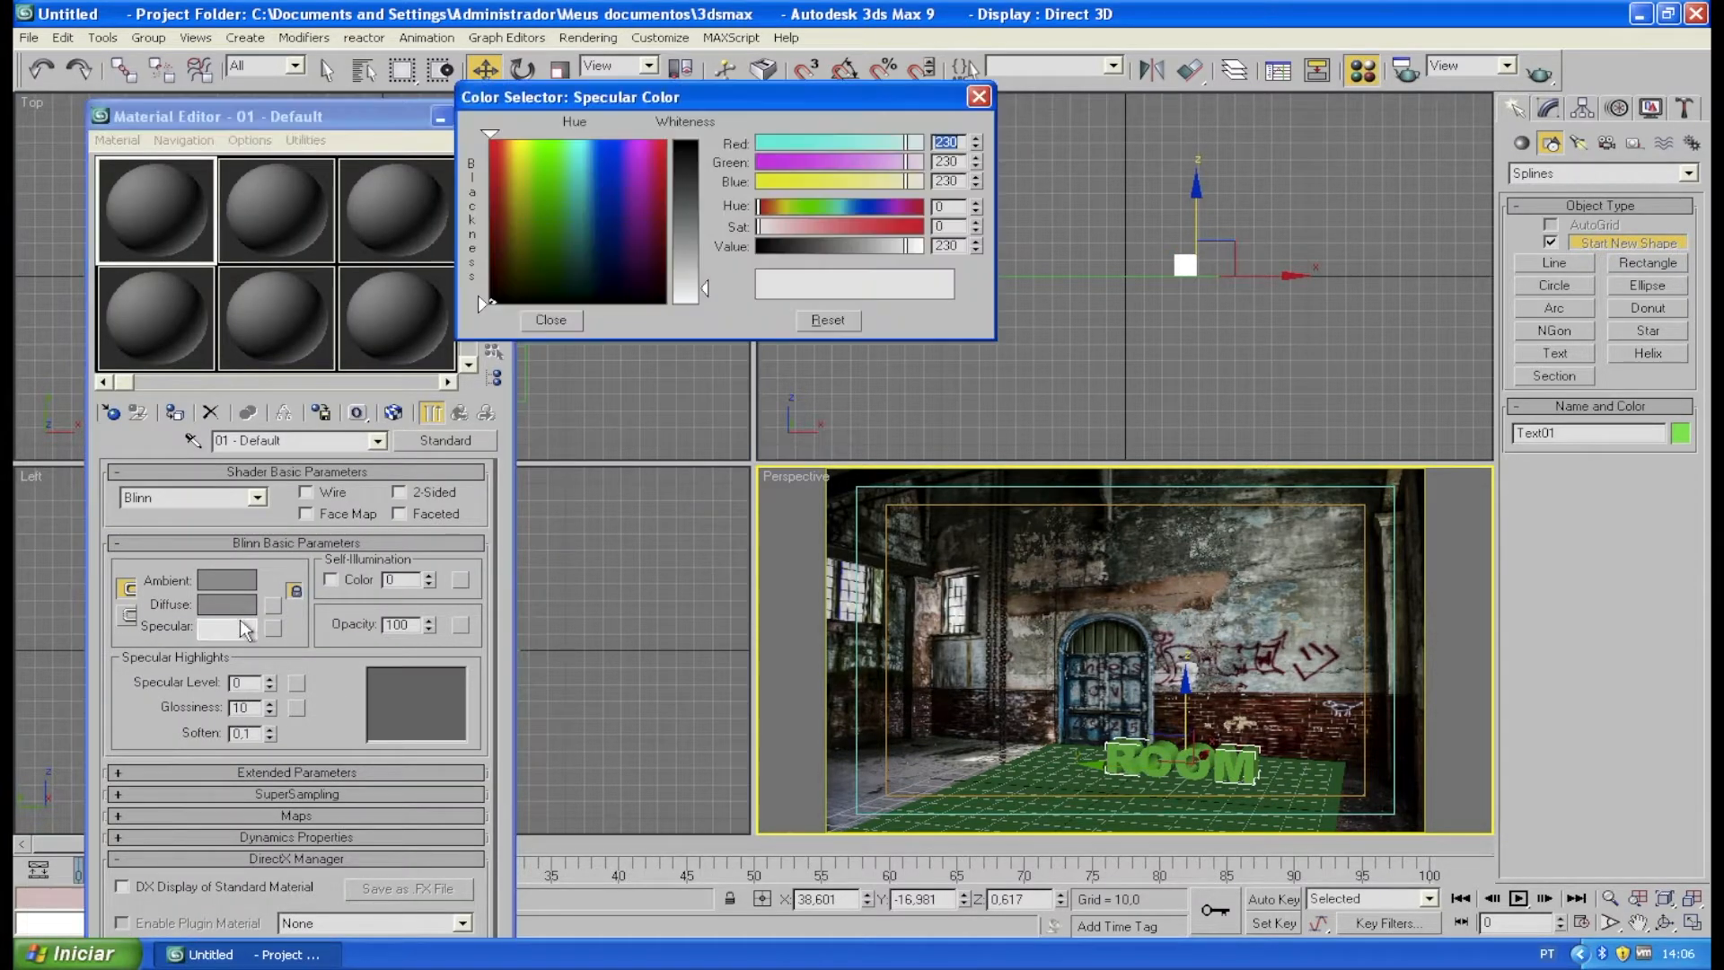
{"action": "left_click", "coordinate": [241, 605]}
{"action": "left_click_drag", "start_coordinate": [704, 237], "coordinate": [704, 304]}
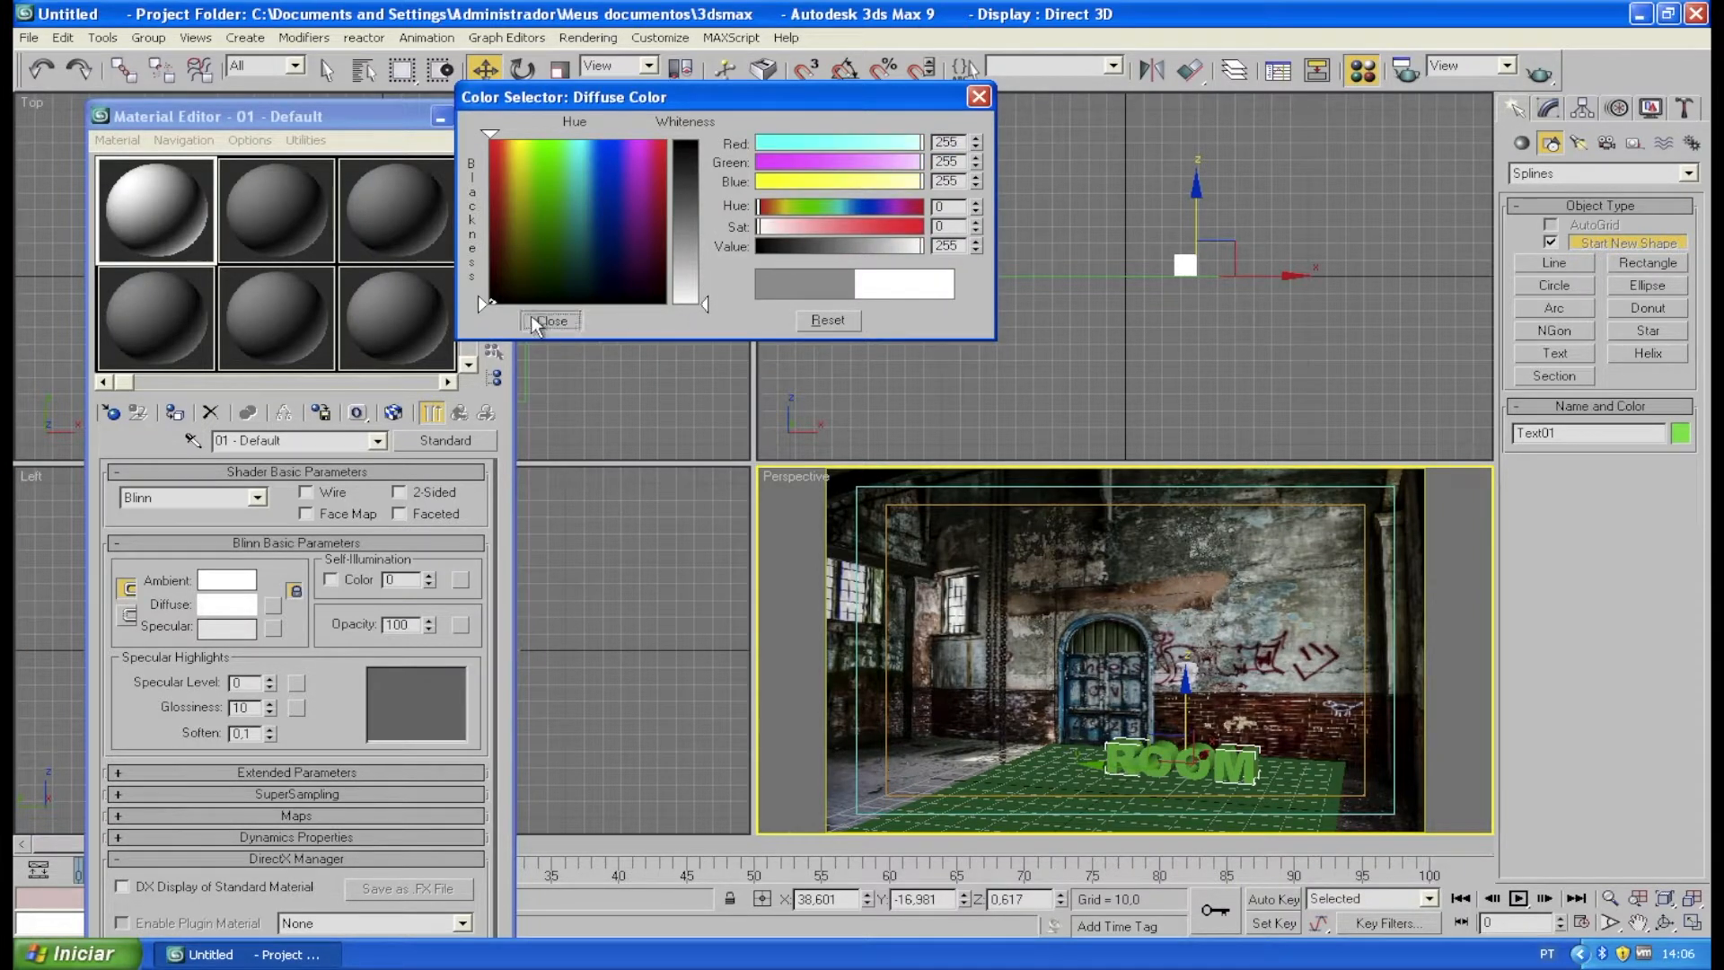
{"action": "left_click", "coordinate": [549, 322]}
{"action": "left_click", "coordinate": [179, 416]}
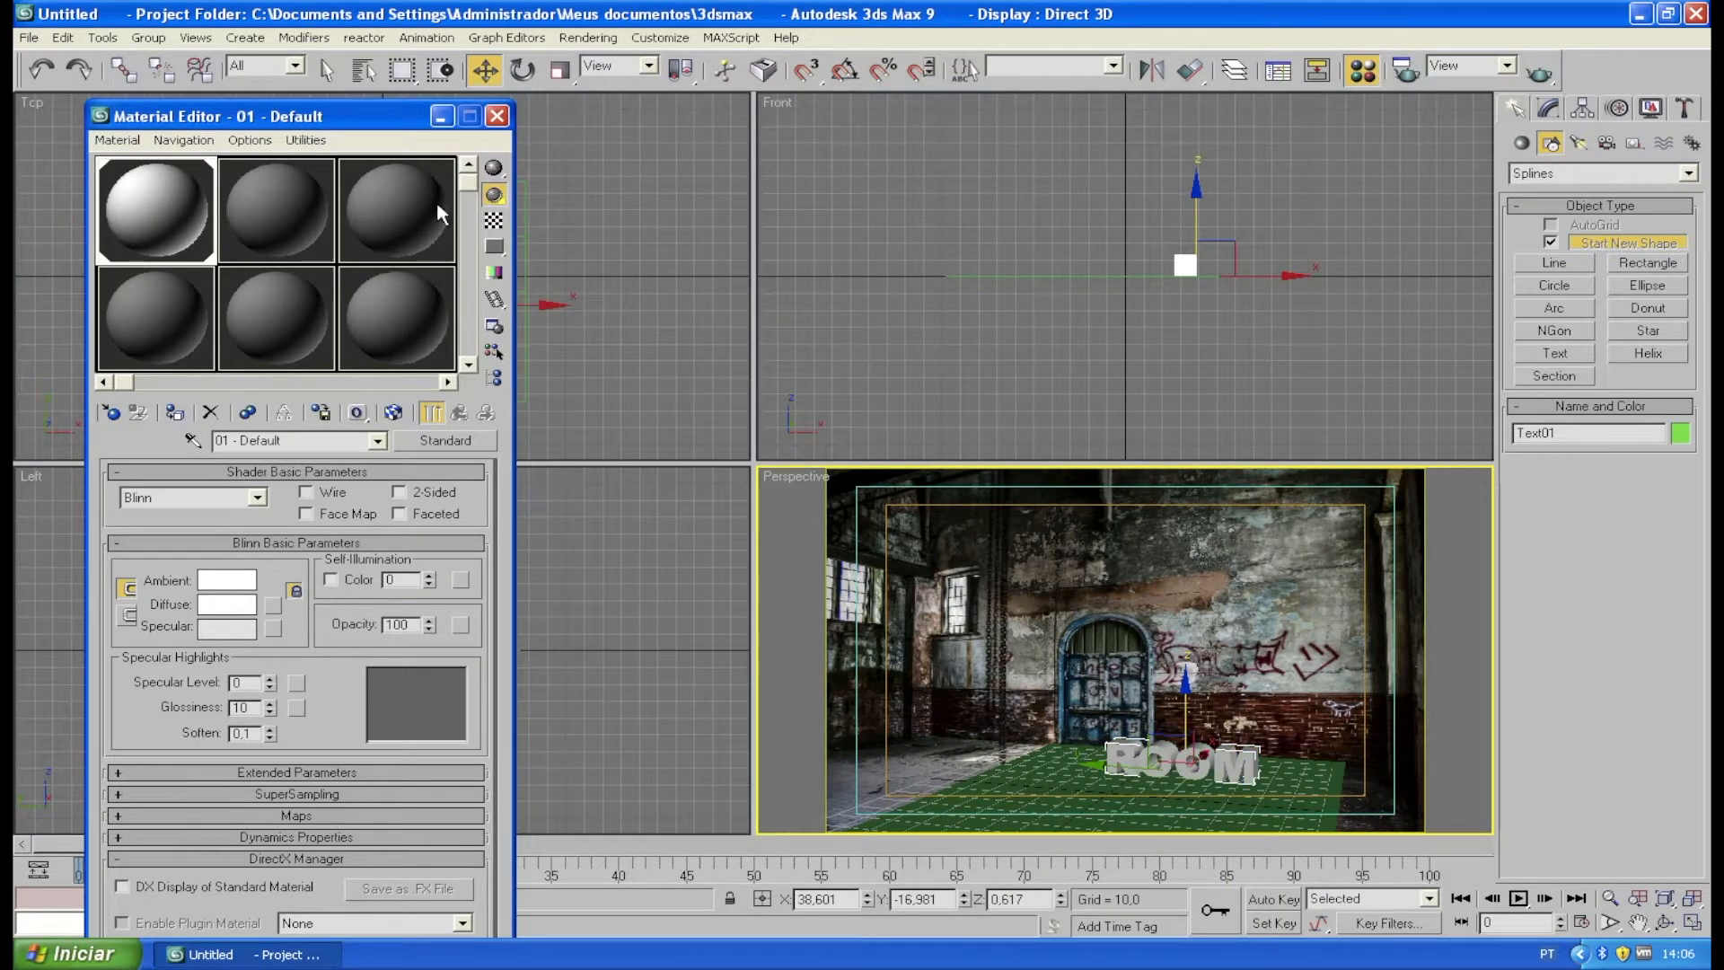
{"action": "left_click", "coordinate": [497, 116]}
{"action": "left_click", "coordinate": [617, 390]}
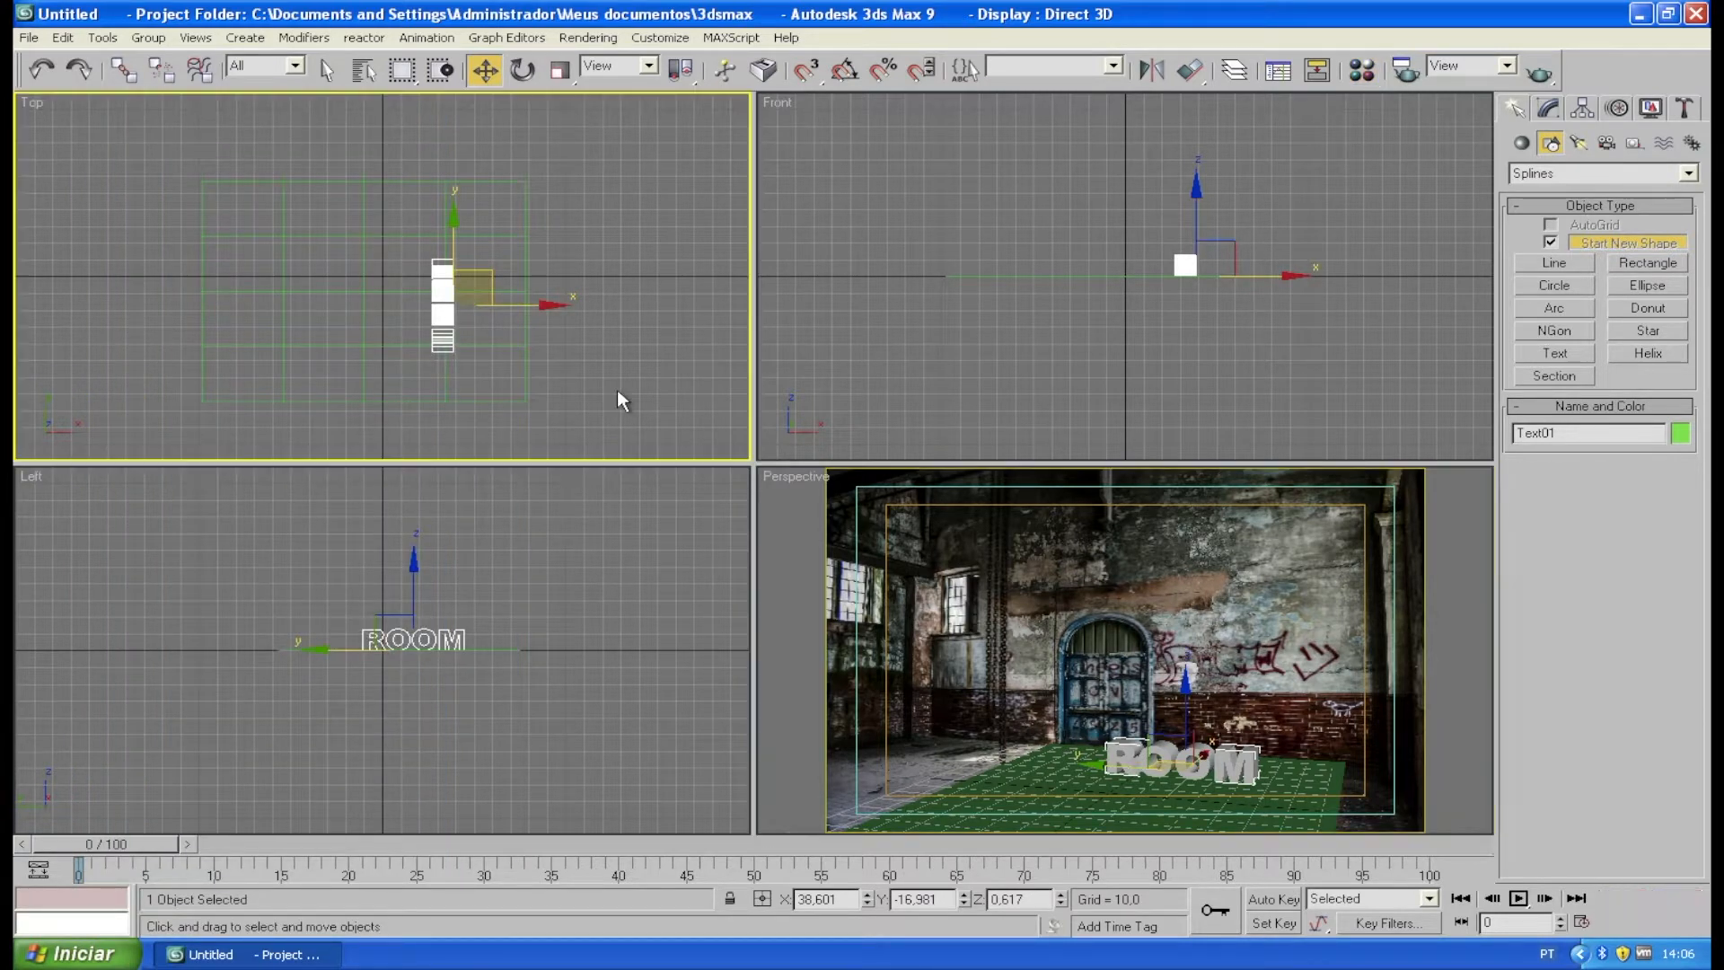
- Create a standard omni light near the plane's lower edge in the Top viewport and raise it to a height of about 54.7
{"action": "left_click", "coordinate": [1578, 143]}
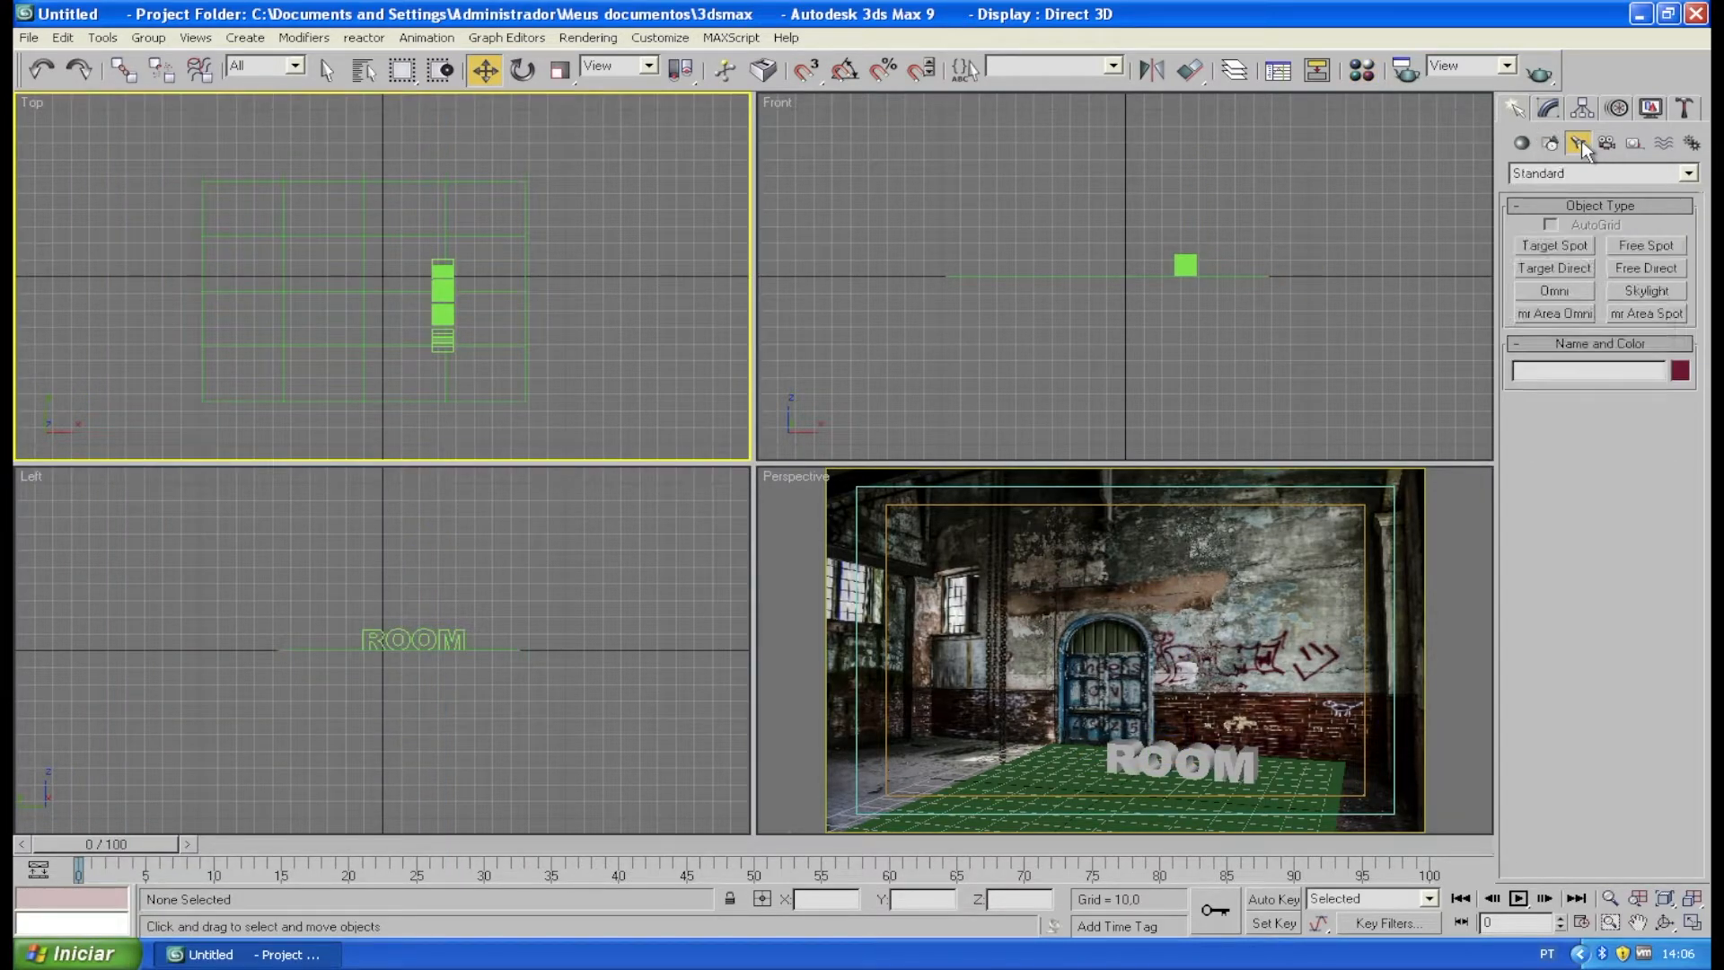
{"action": "left_click", "coordinate": [1567, 284]}
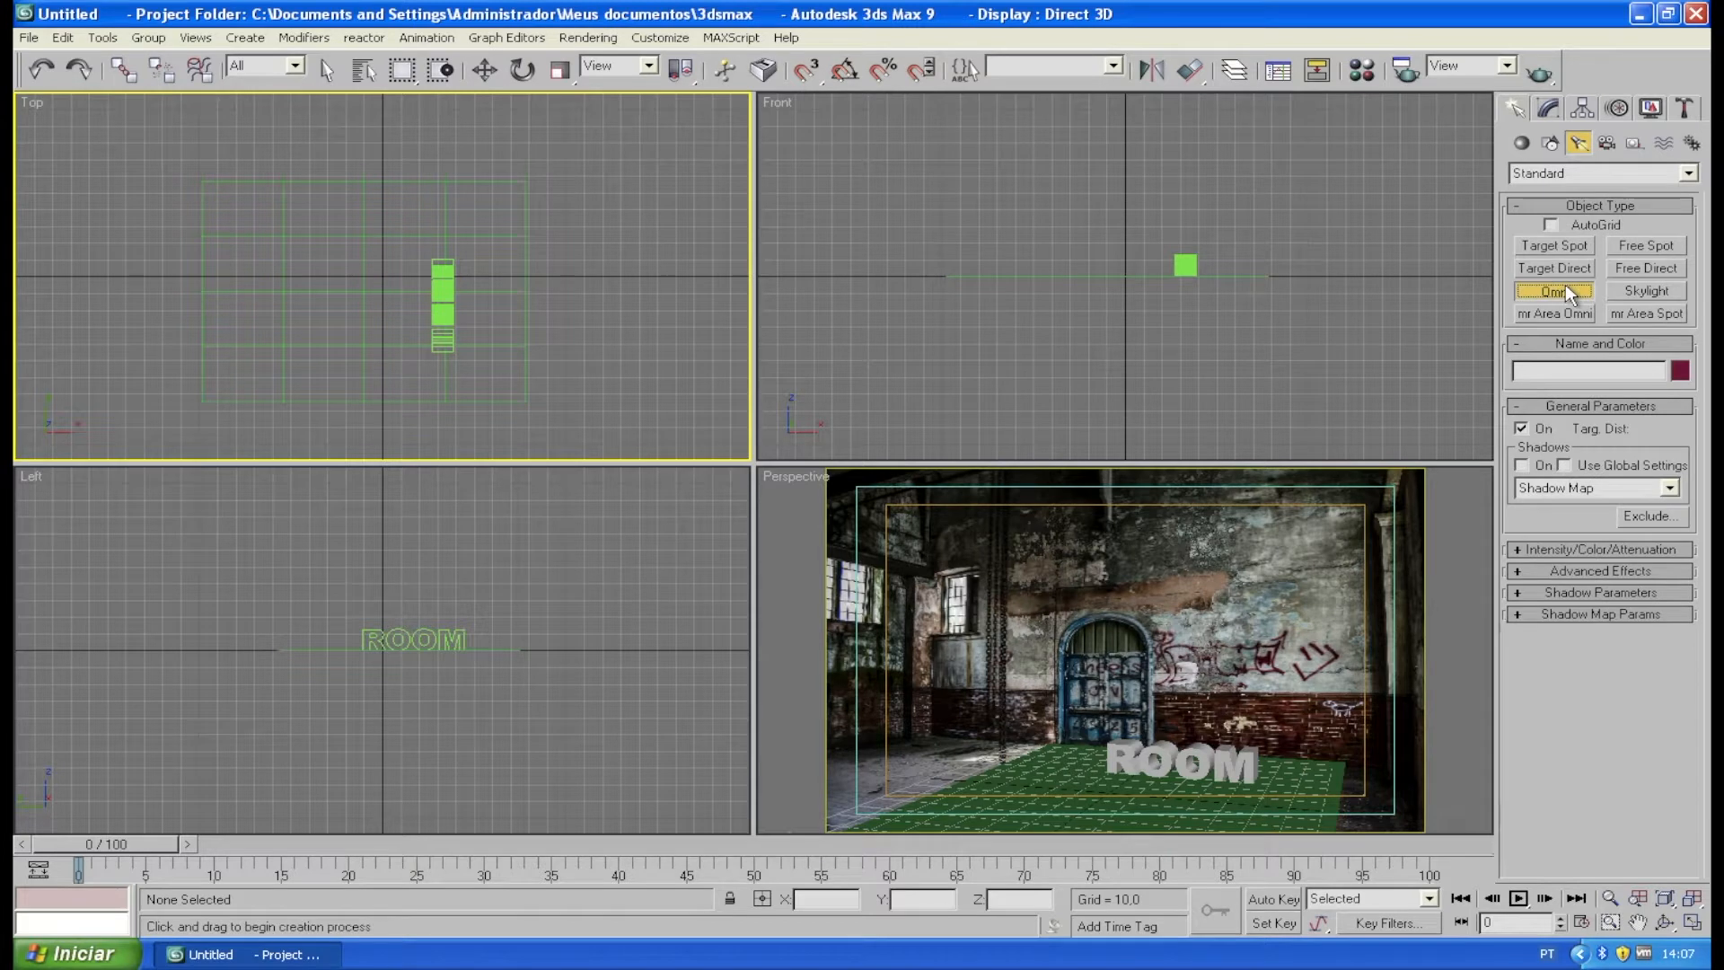
{"action": "left_click", "coordinate": [391, 411]}
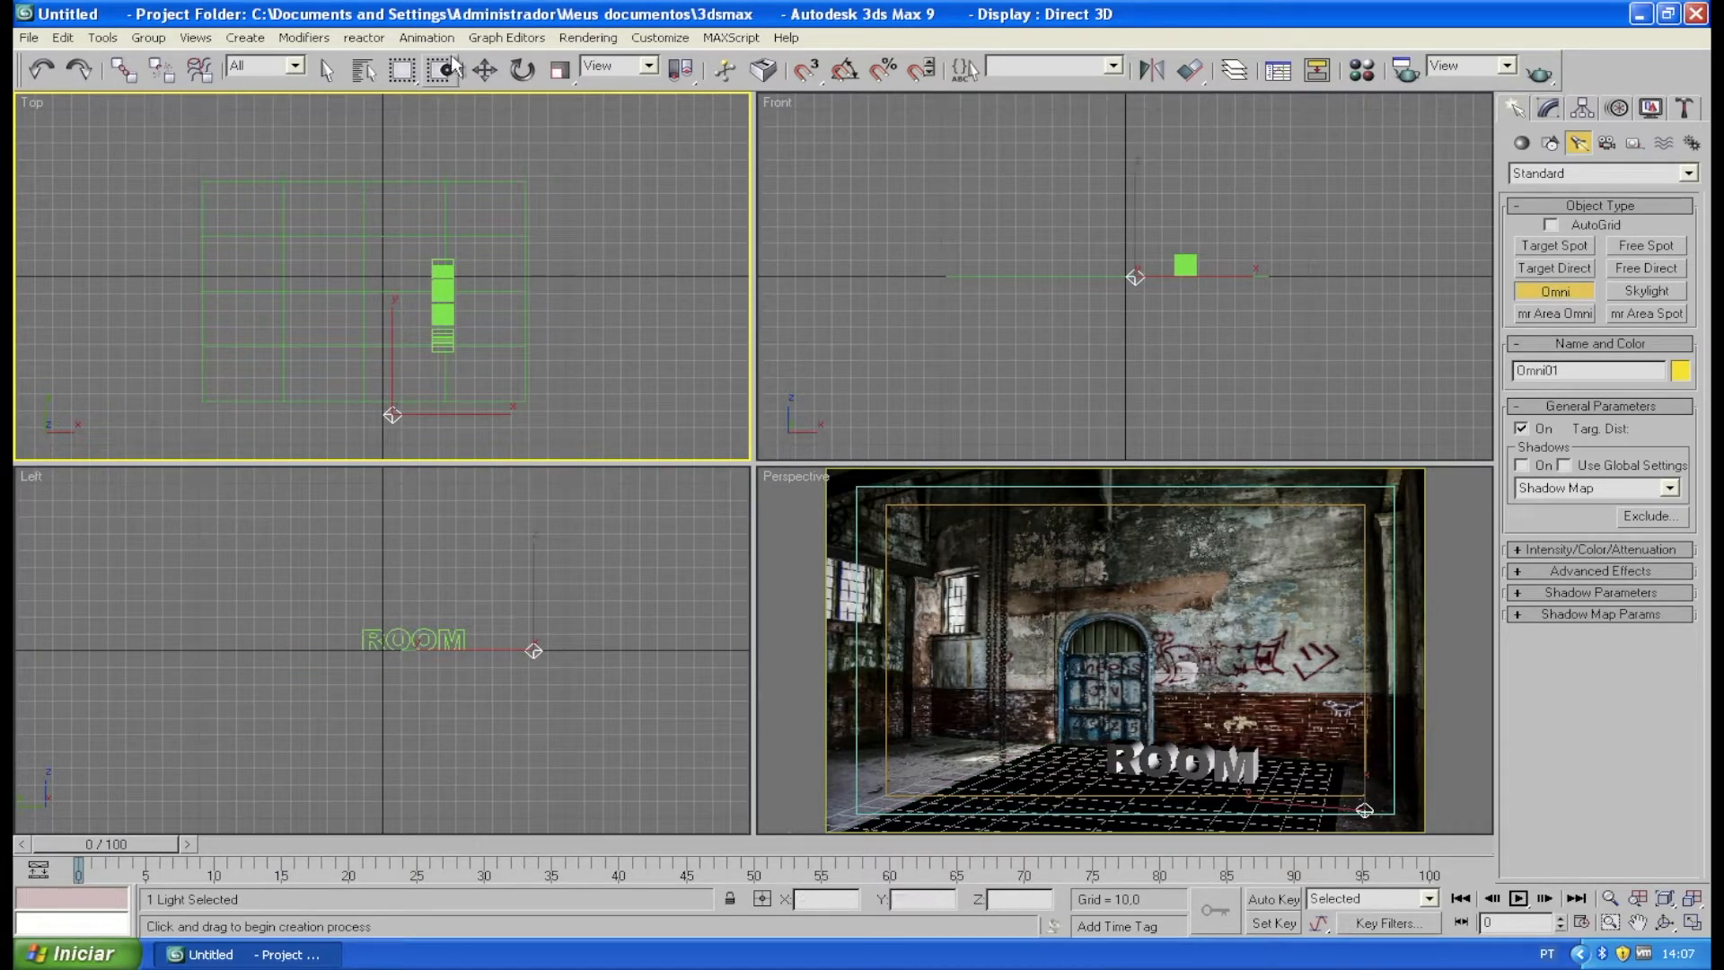
{"action": "left_click", "coordinate": [485, 70]}
{"action": "left_click_drag", "start_coordinate": [1136, 214], "coordinate": [1098, 121]}
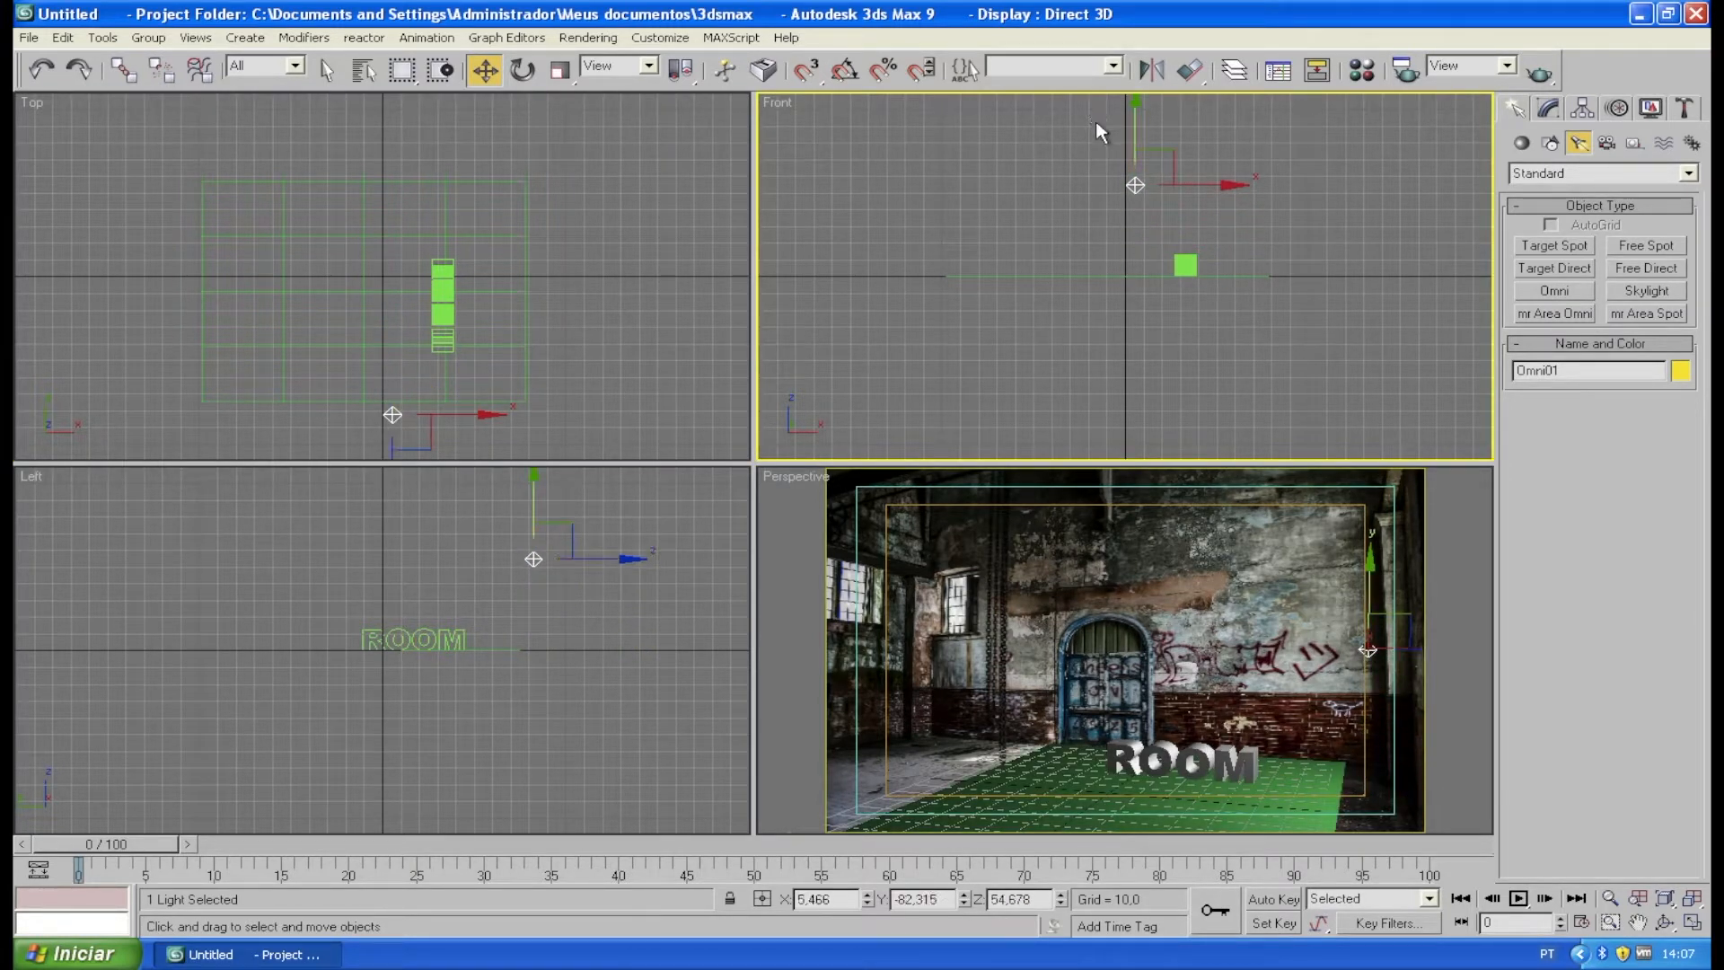
- Move the omni light to the window side of the room, at about X -9.9, Y 76.7, Z 71.7
{"action": "left_click", "coordinate": [392, 414]}
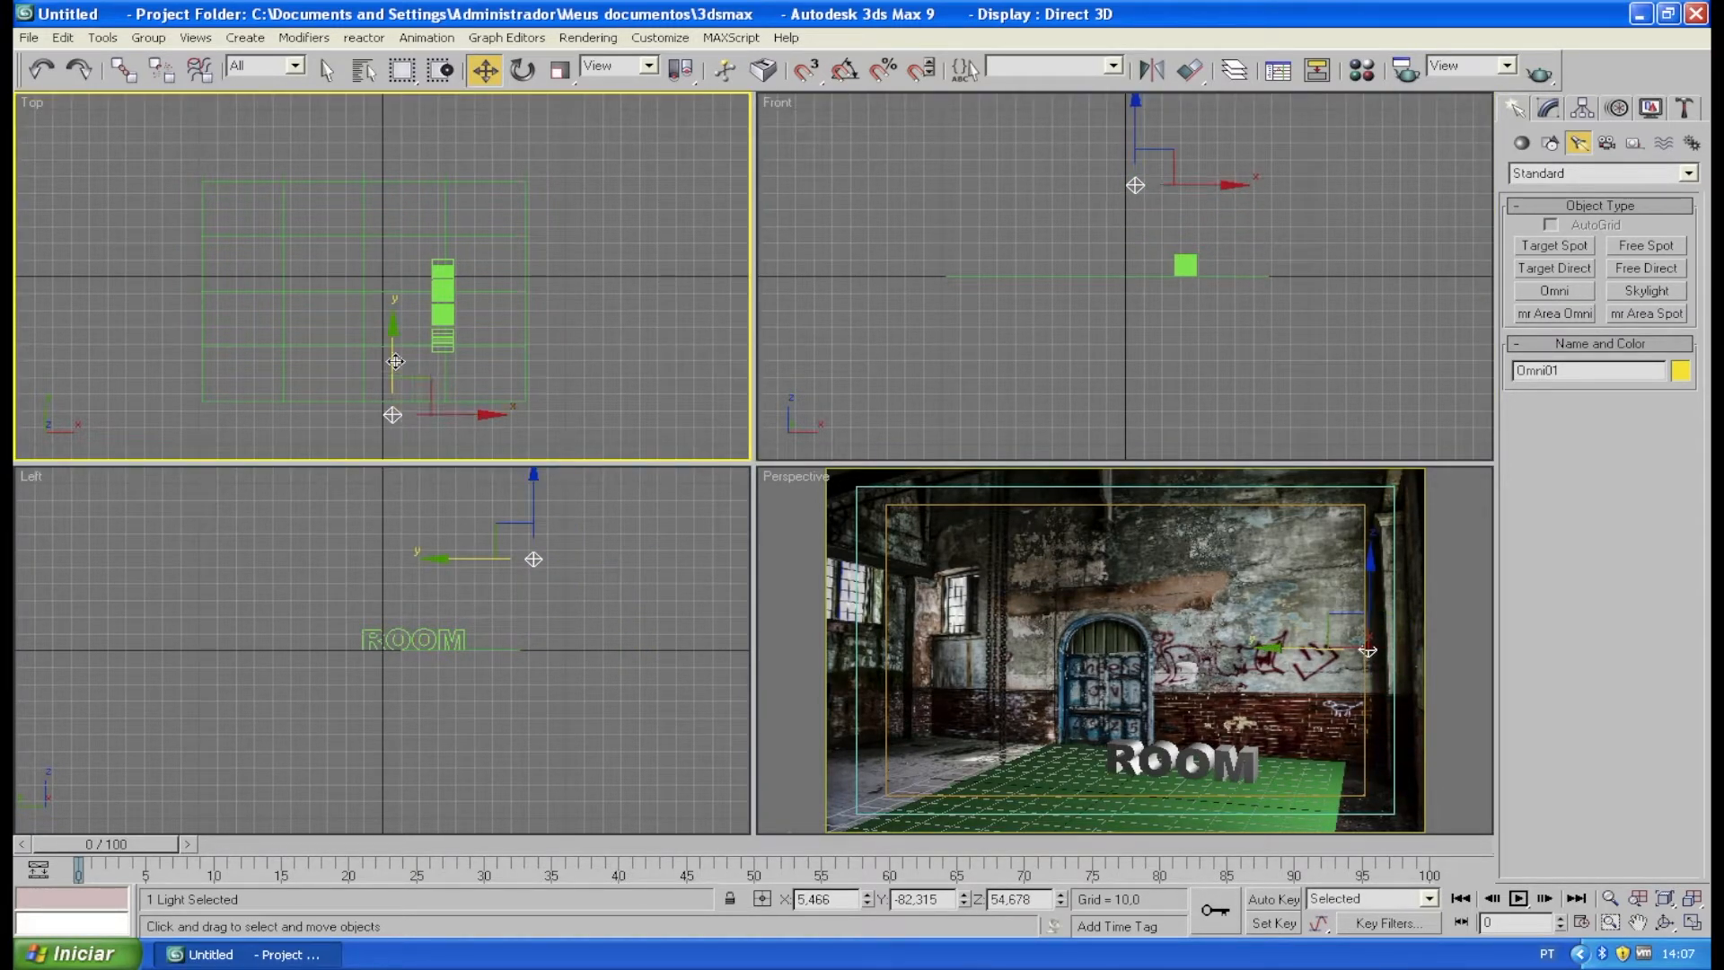
{"action": "left_click_drag", "start_coordinate": [418, 375], "coordinate": [348, 127]}
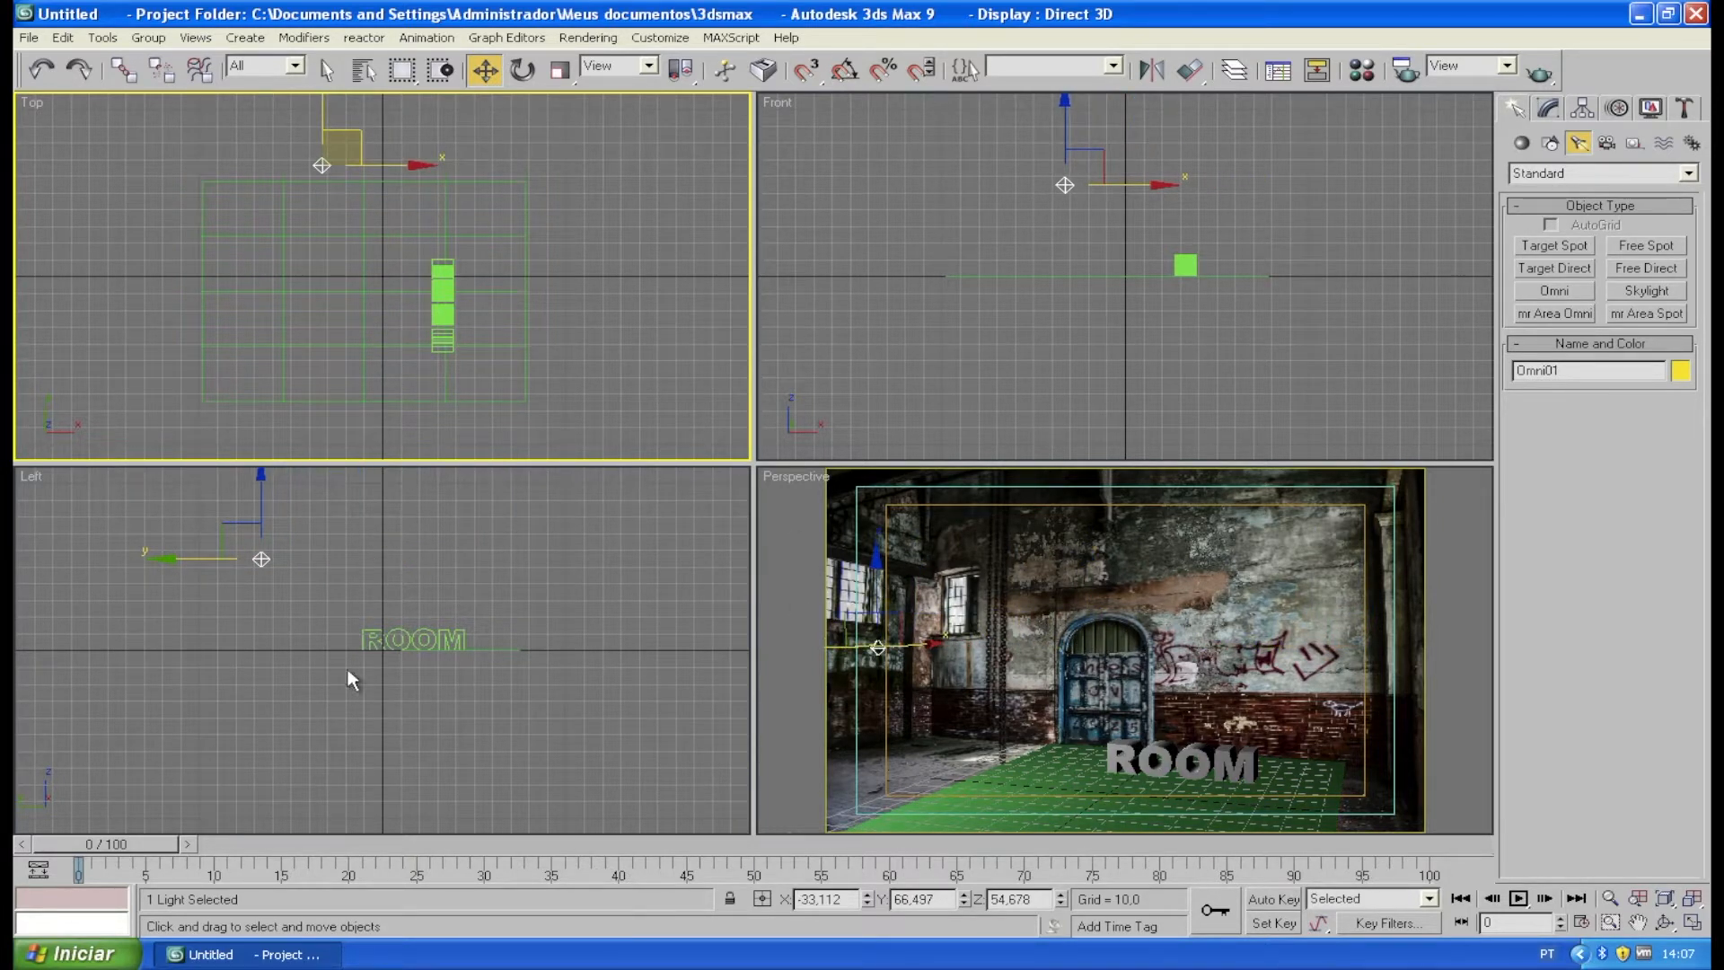
{"action": "left_click_drag", "start_coordinate": [270, 563], "coordinate": [284, 527]}
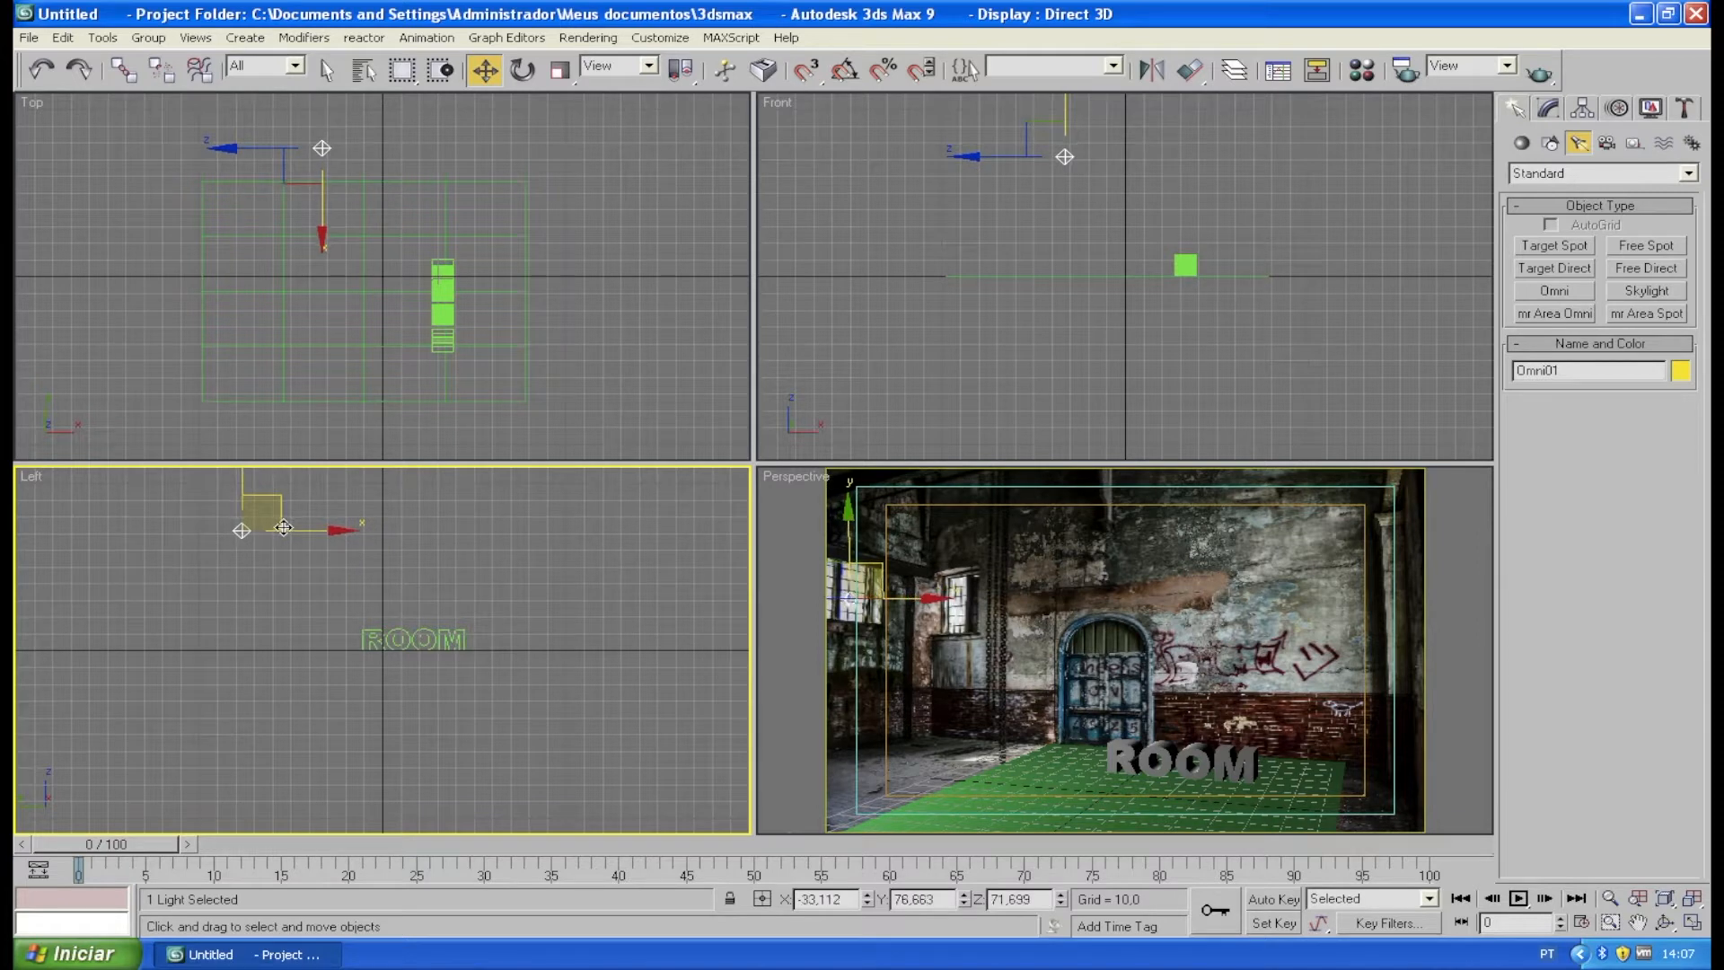
{"action": "left_click", "coordinate": [318, 149]}
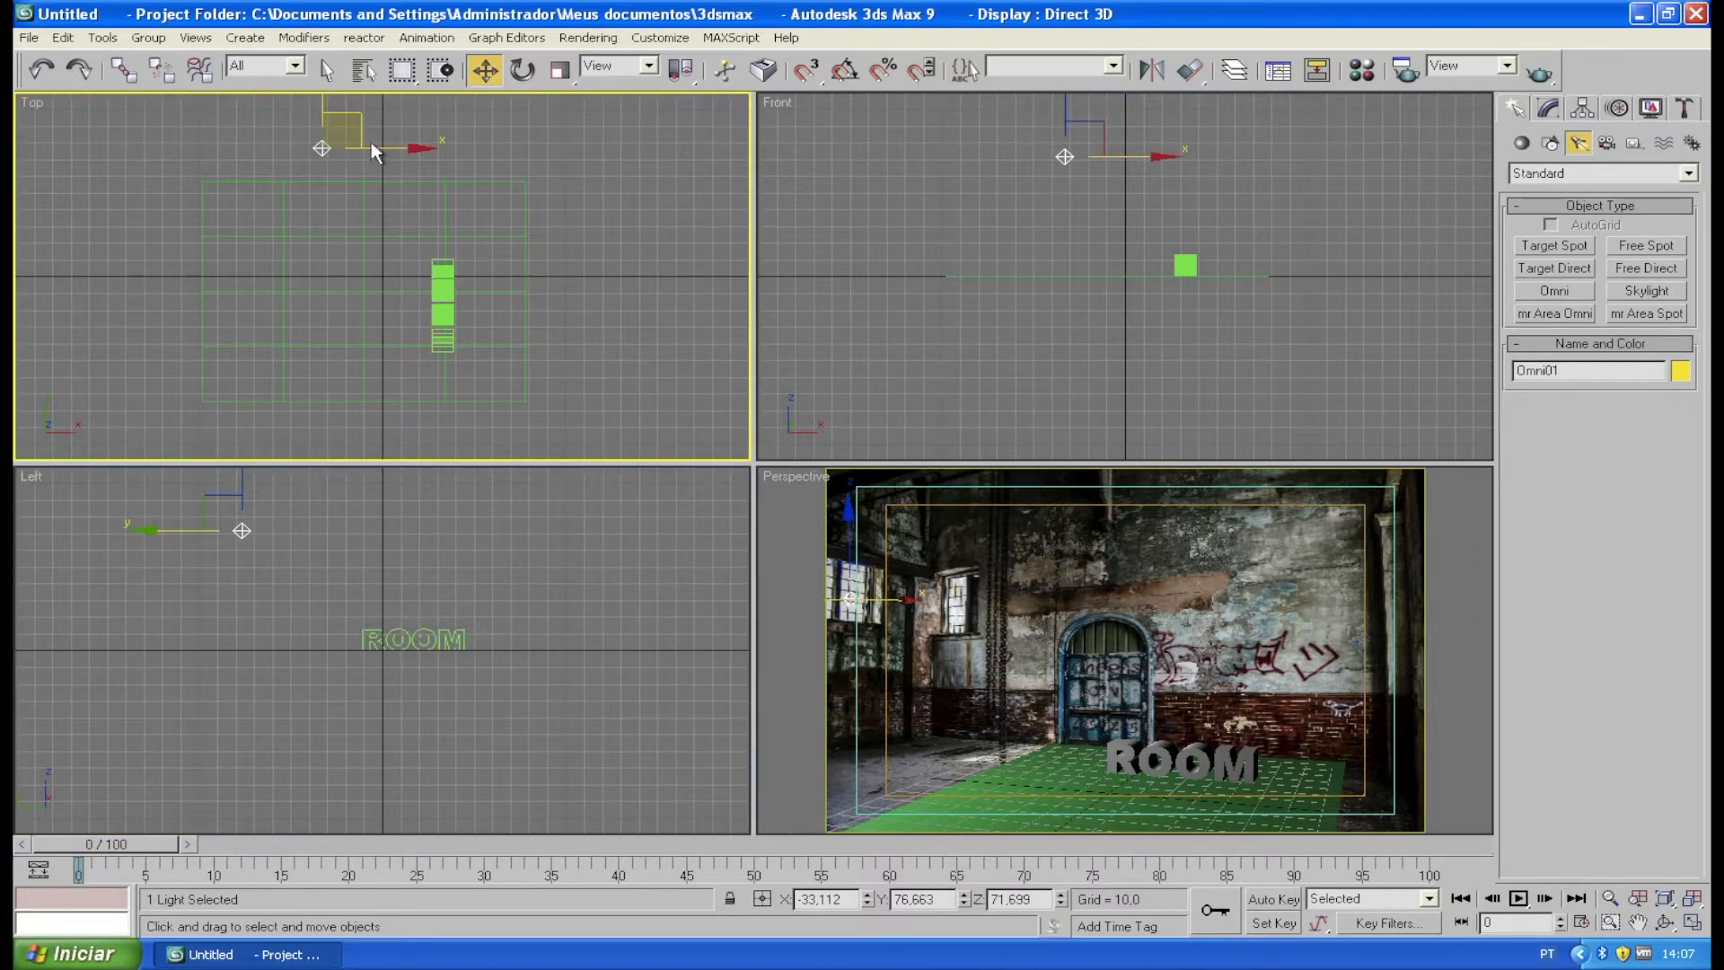
{"action": "left_click_drag", "start_coordinate": [372, 142], "coordinate": [409, 148]}
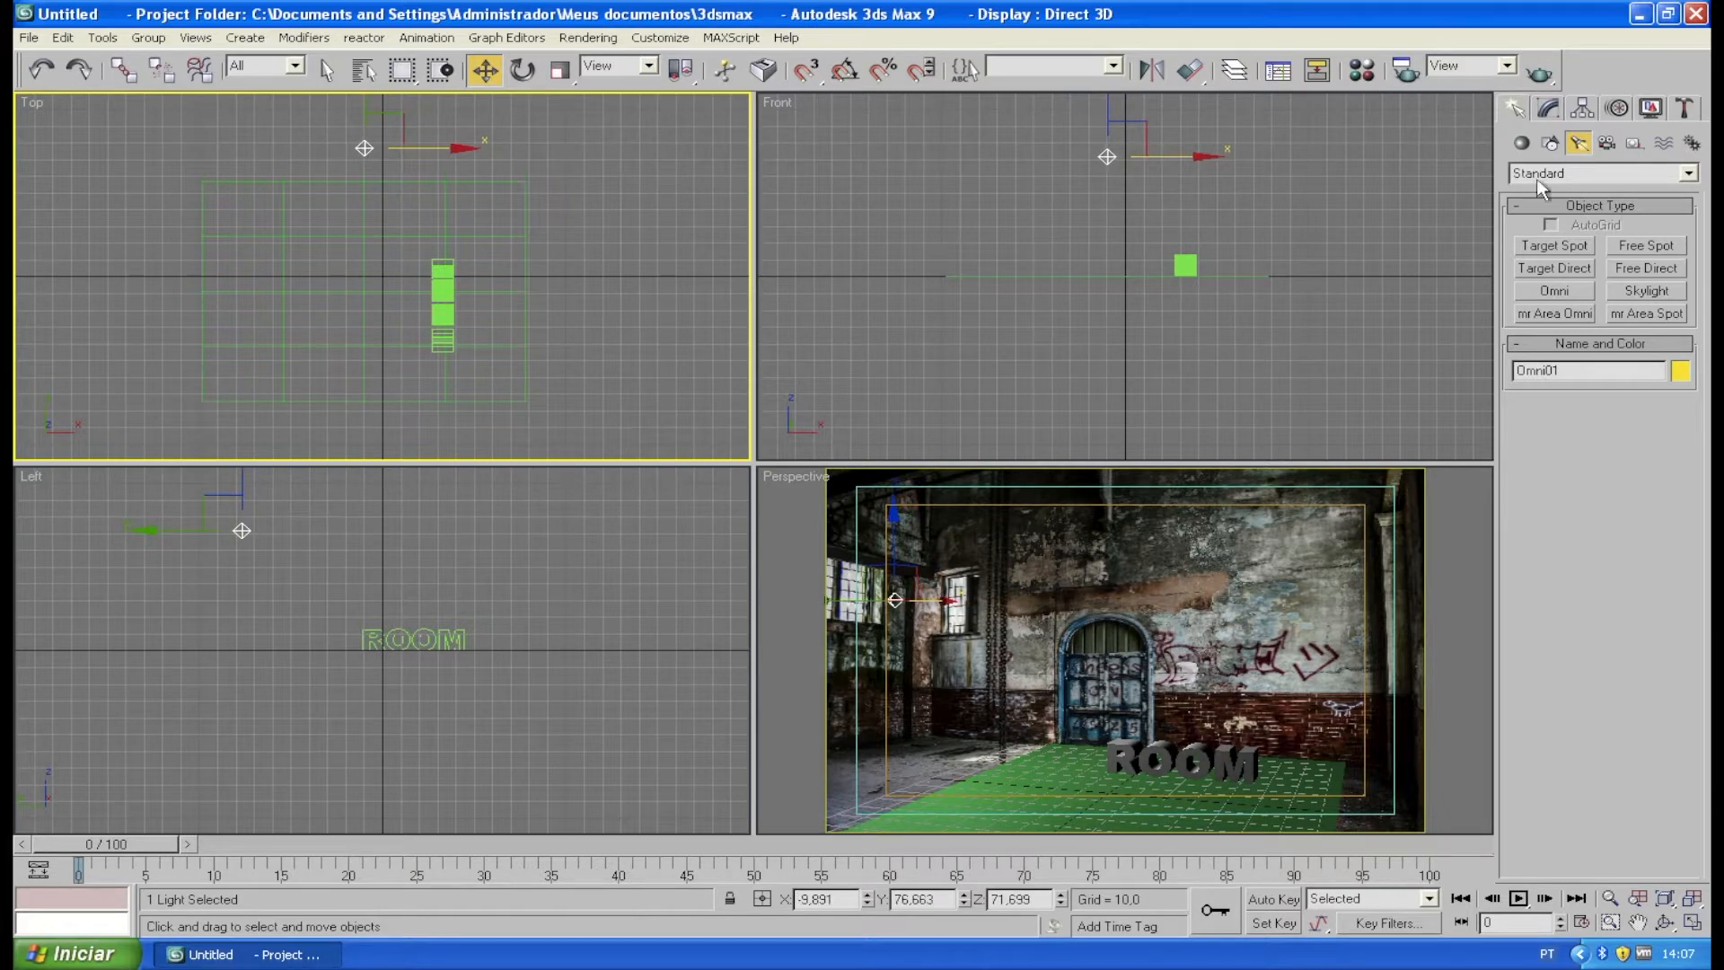
- Enable Shadow Map shadows for the omni light and render the Perspective view
{"action": "left_click", "coordinate": [1552, 106]}
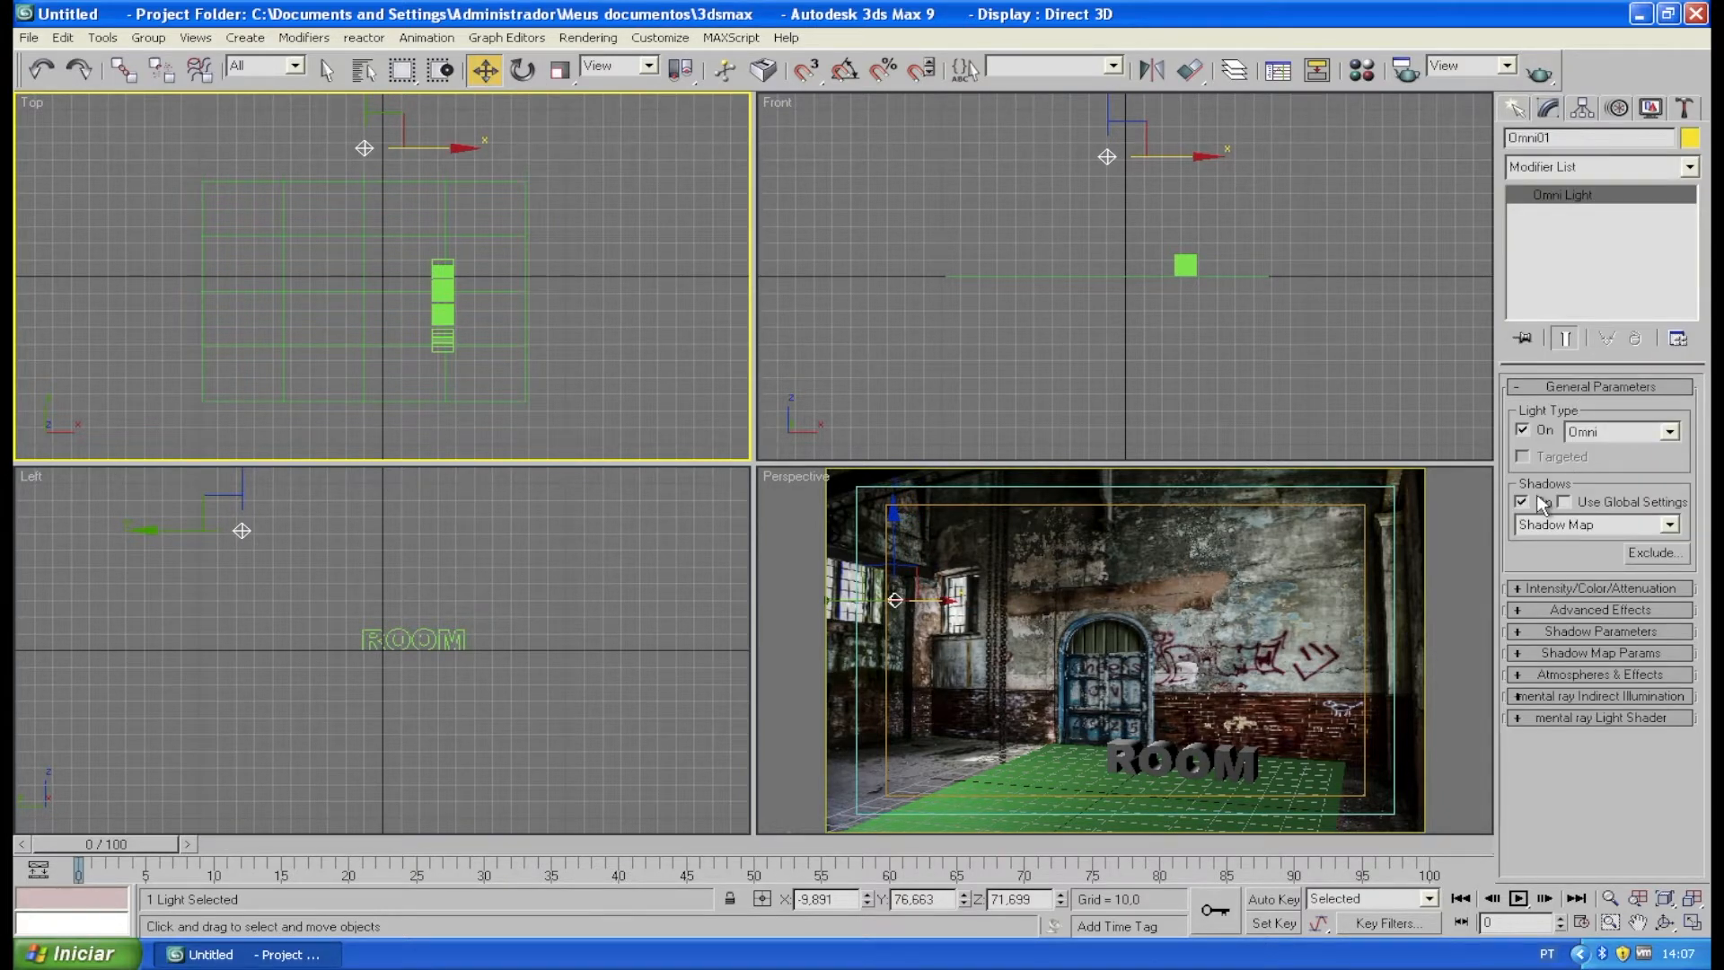
{"action": "left_click", "coordinate": [1320, 602]}
{"action": "left_click", "coordinate": [1538, 72]}
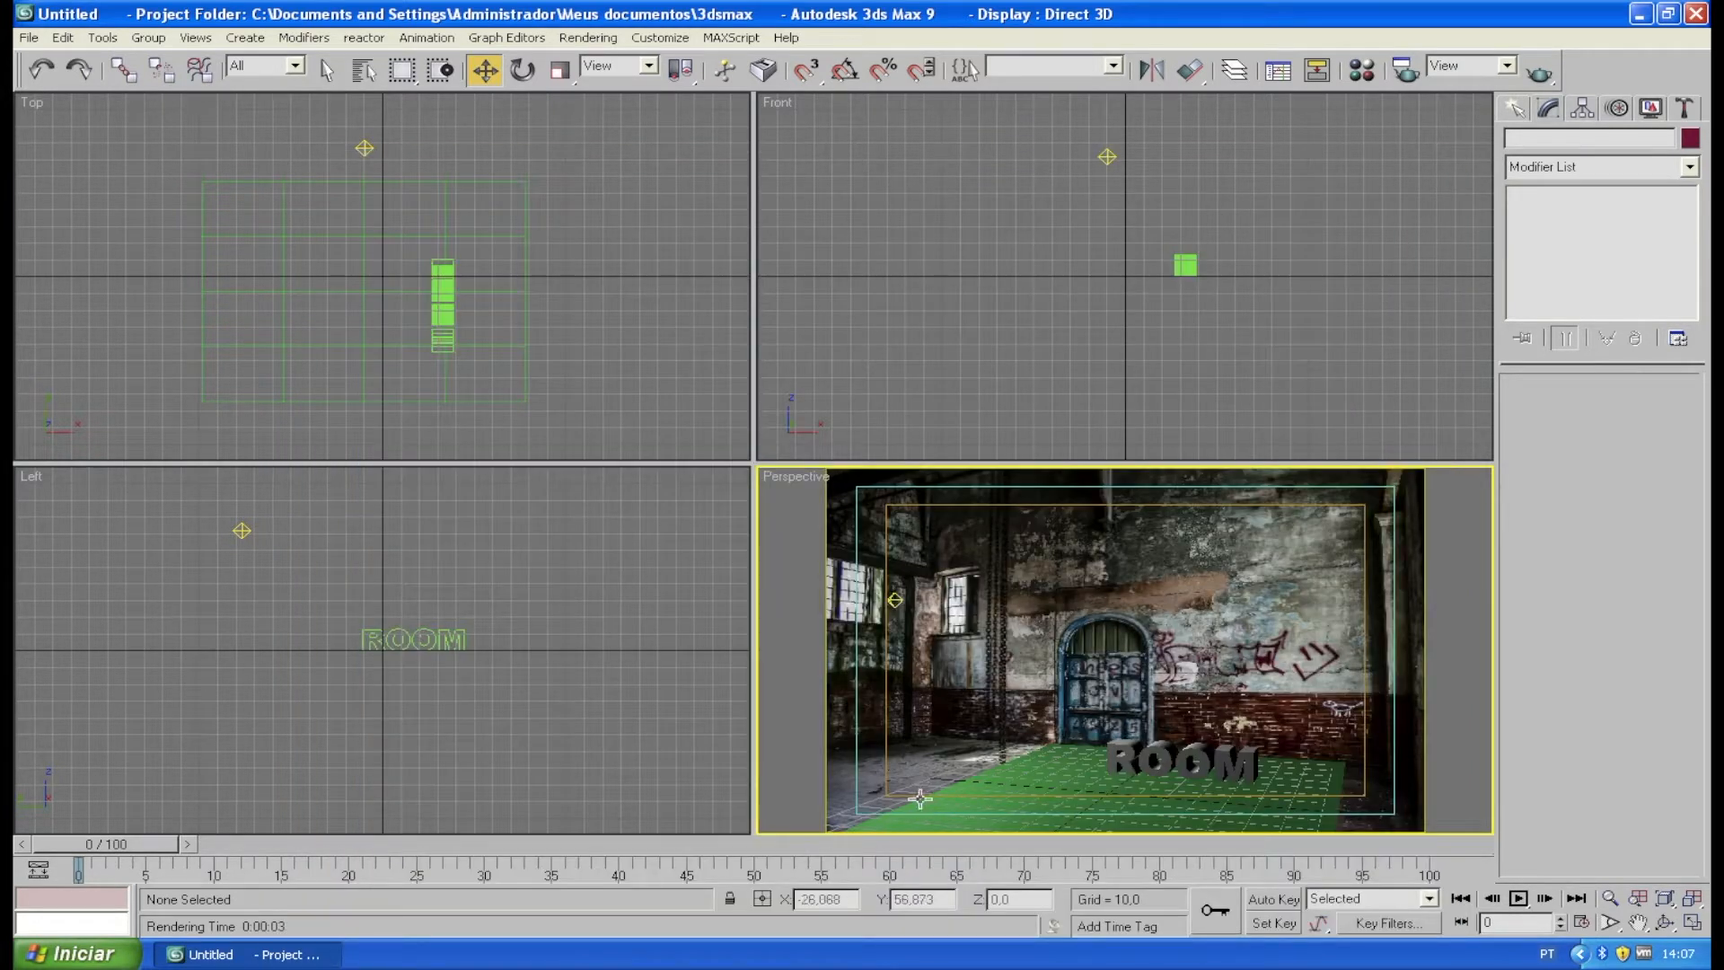
- Change the second material to Matte/Shadow and assign it to the floor plane
{"action": "left_click", "coordinate": [919, 798]}
{"action": "left_click", "coordinate": [1361, 70]}
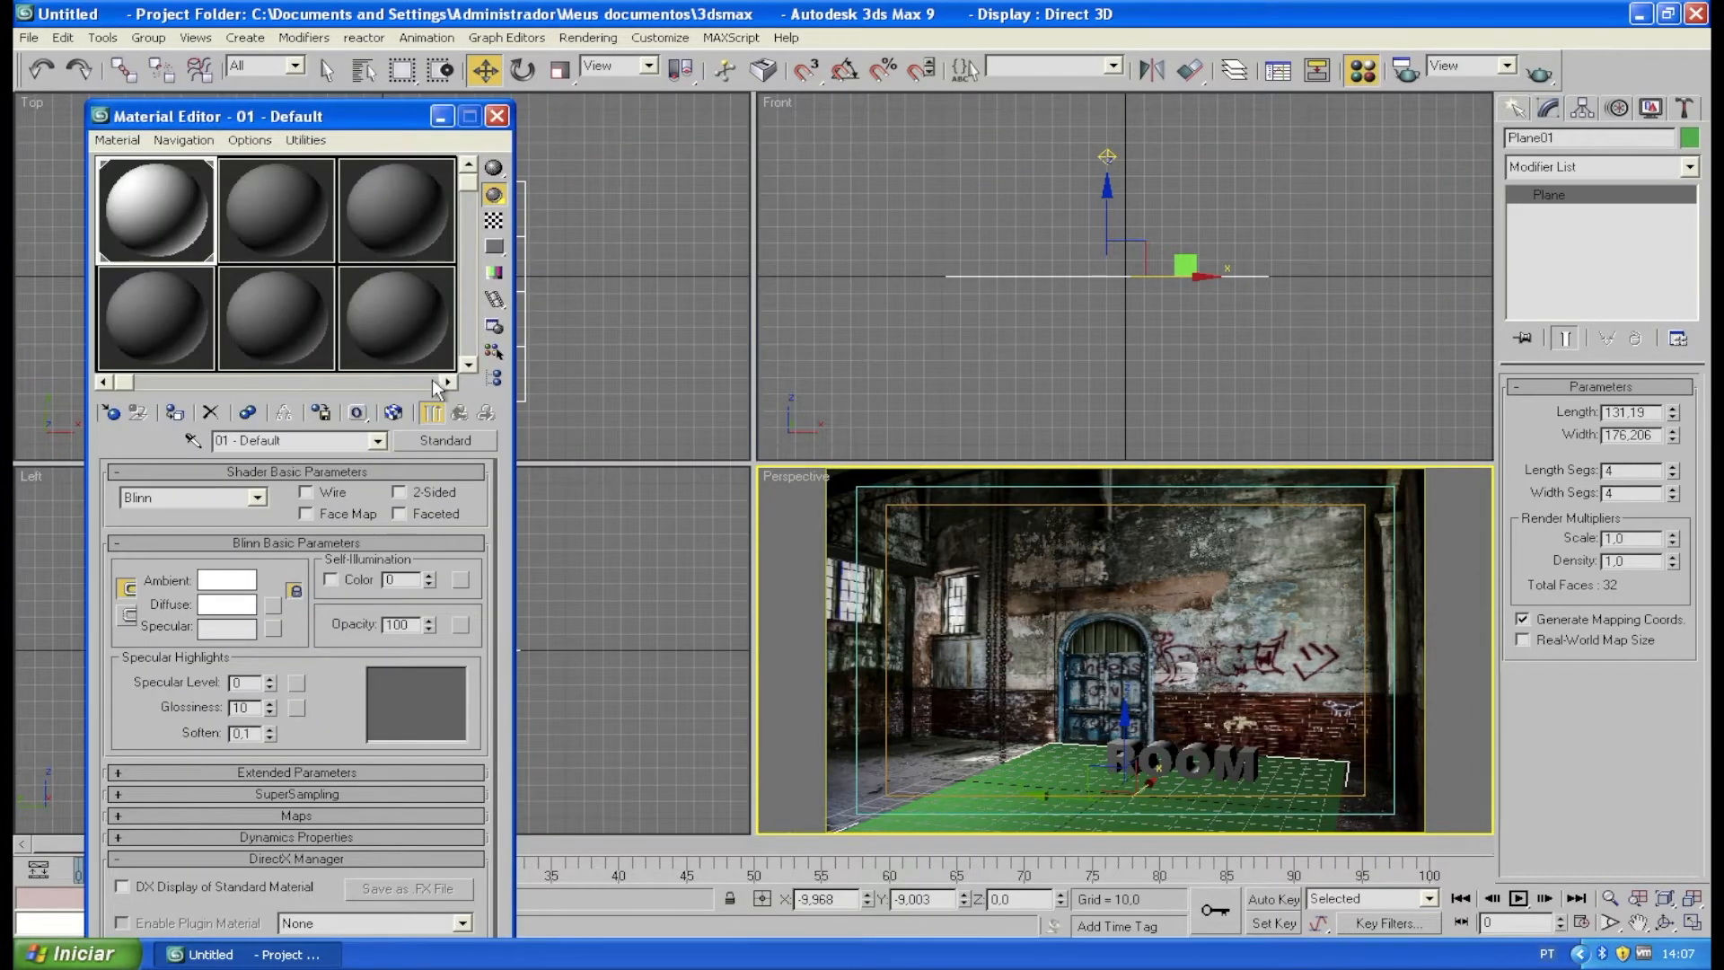
{"action": "left_click", "coordinate": [261, 229]}
{"action": "left_click", "coordinate": [446, 440]}
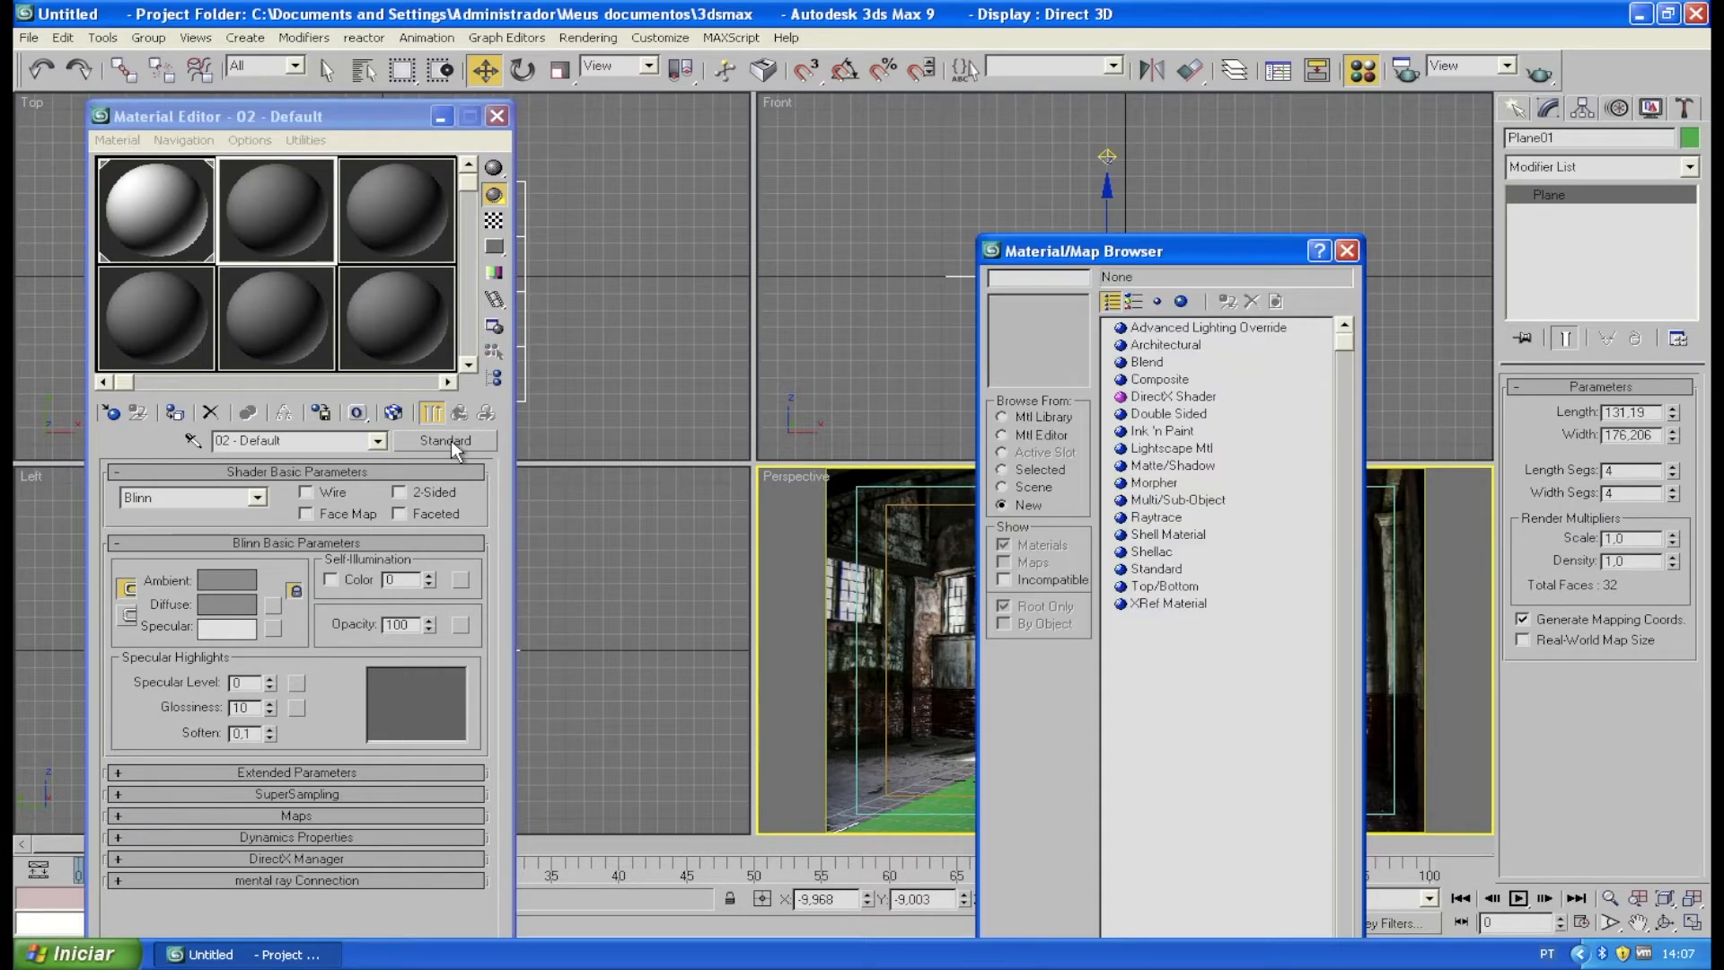
{"action": "double_click", "coordinate": [1161, 466]}
{"action": "left_click", "coordinate": [276, 223]}
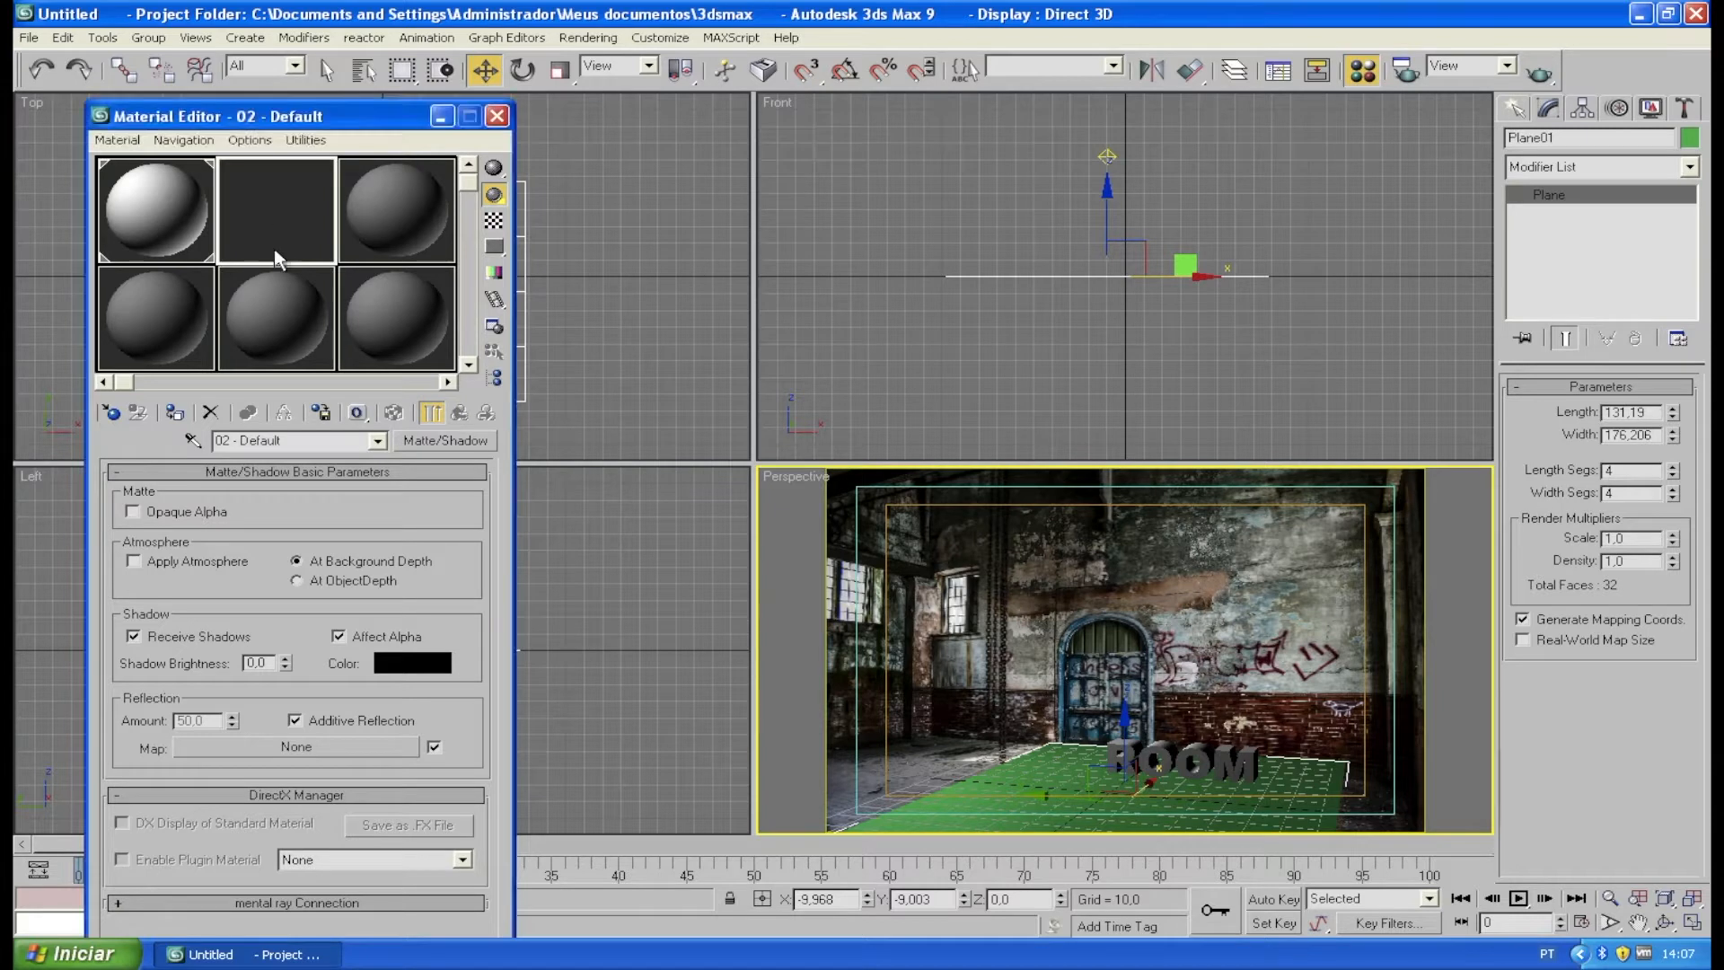
{"action": "left_click", "coordinate": [174, 412]}
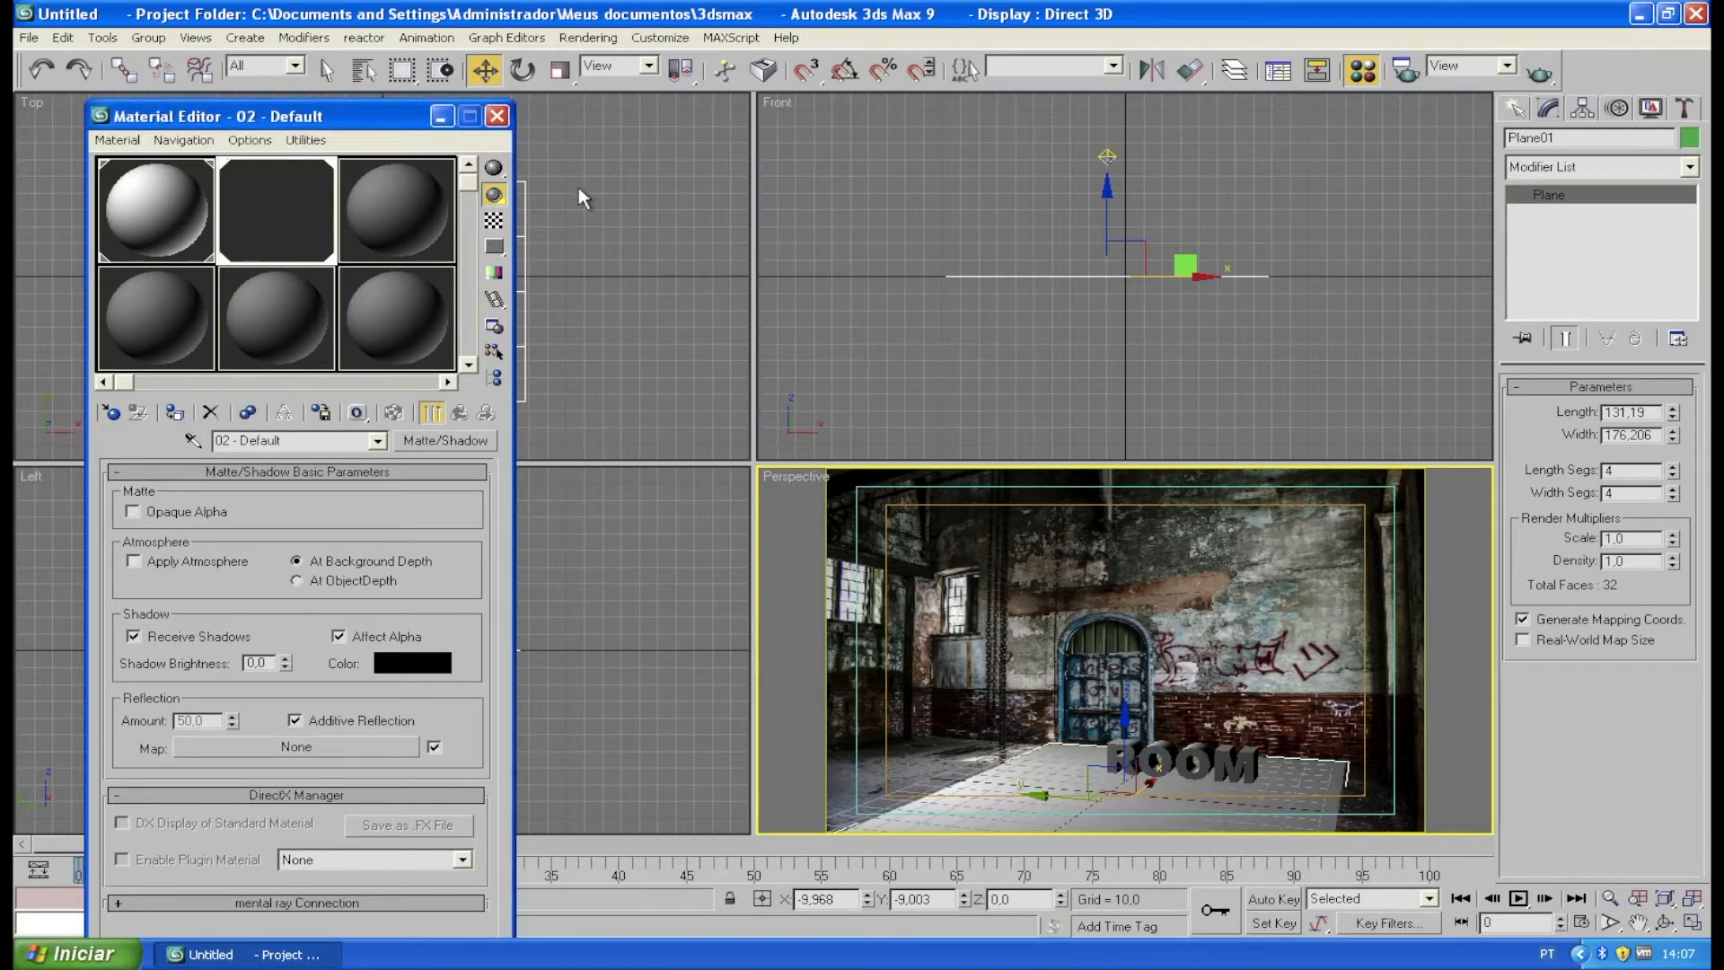
{"action": "left_click", "coordinate": [496, 116]}
- Test-render the Perspective view and scale up the ROOM text and the floor plane
{"action": "left_click", "coordinate": [913, 539]}
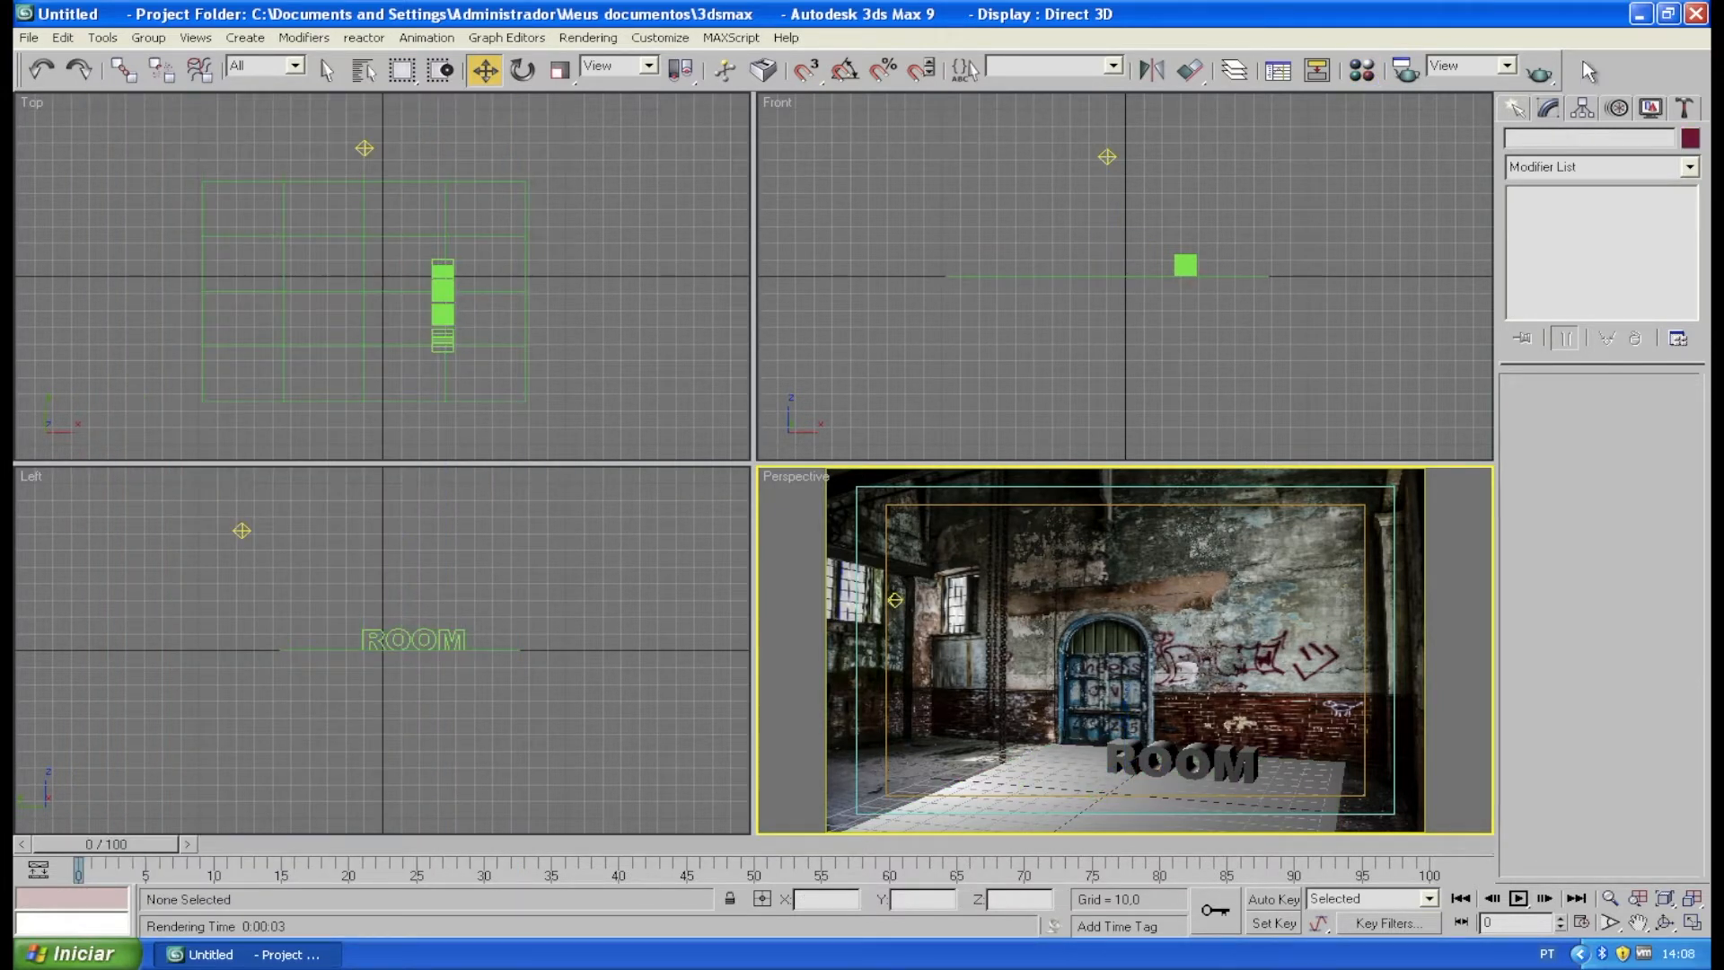
{"action": "left_click", "coordinate": [1544, 66]}
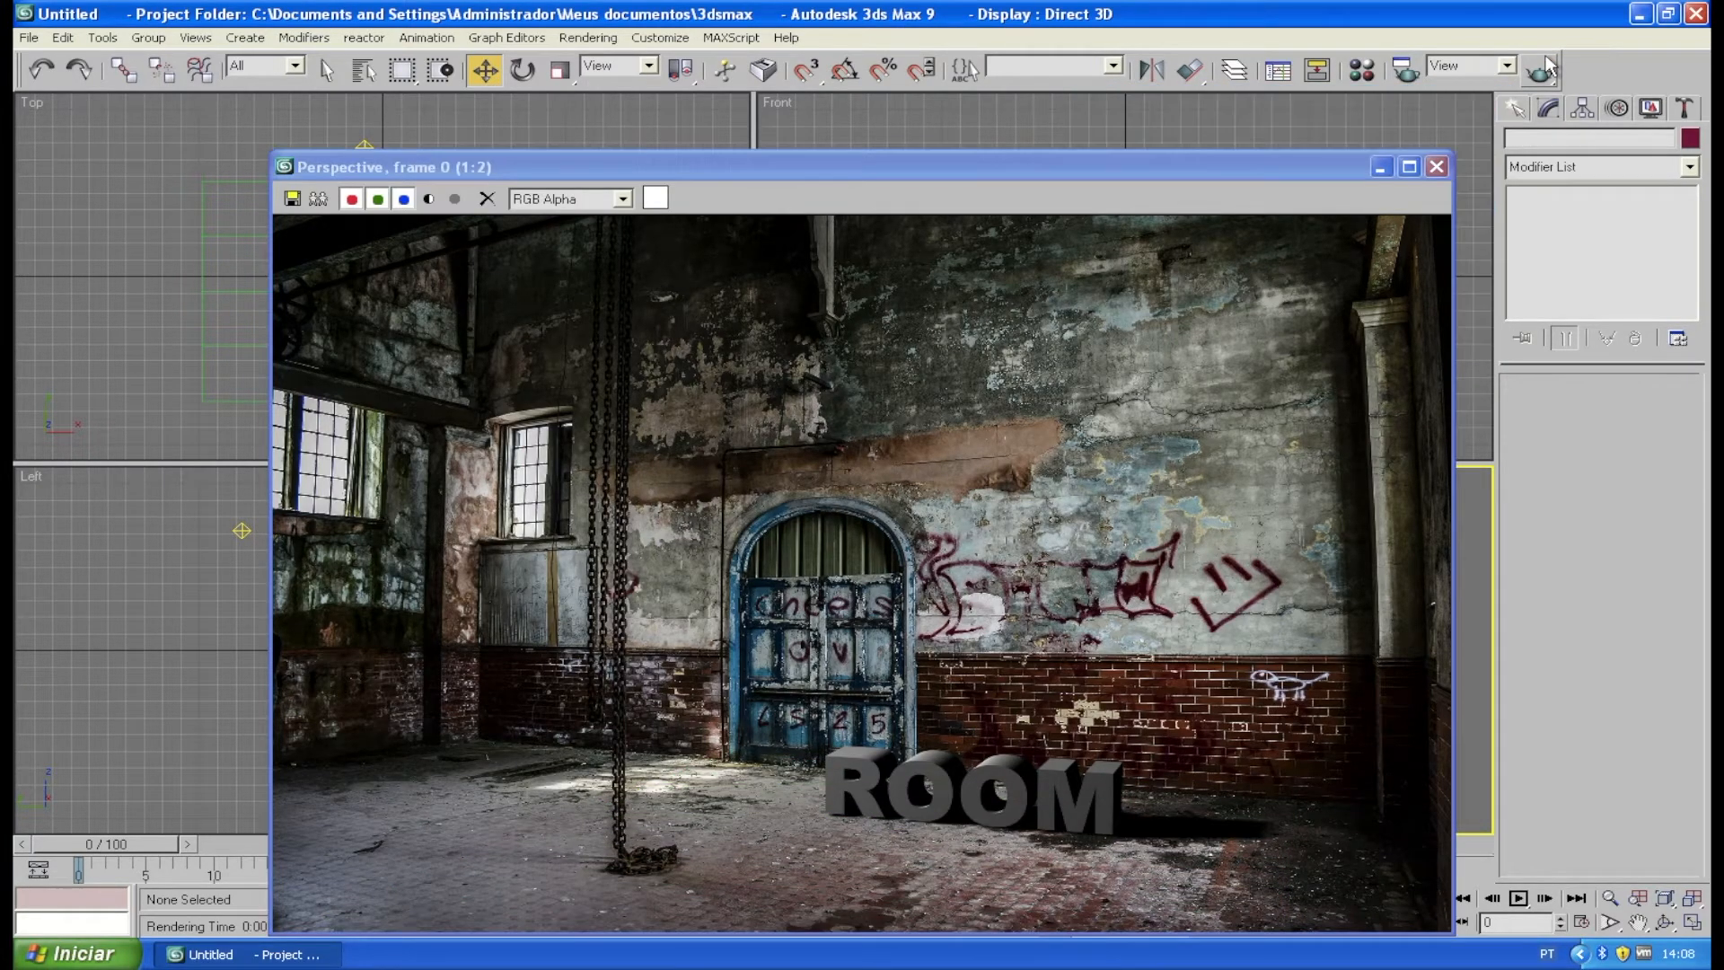
{"action": "left_click", "coordinate": [1437, 172]}
{"action": "key", "text": "r"}
- Add a second omni light in front of the ROOM text and position it at about X -46.1, Y -79.7, Z 13.5
{"action": "left_click", "coordinate": [1516, 106]}
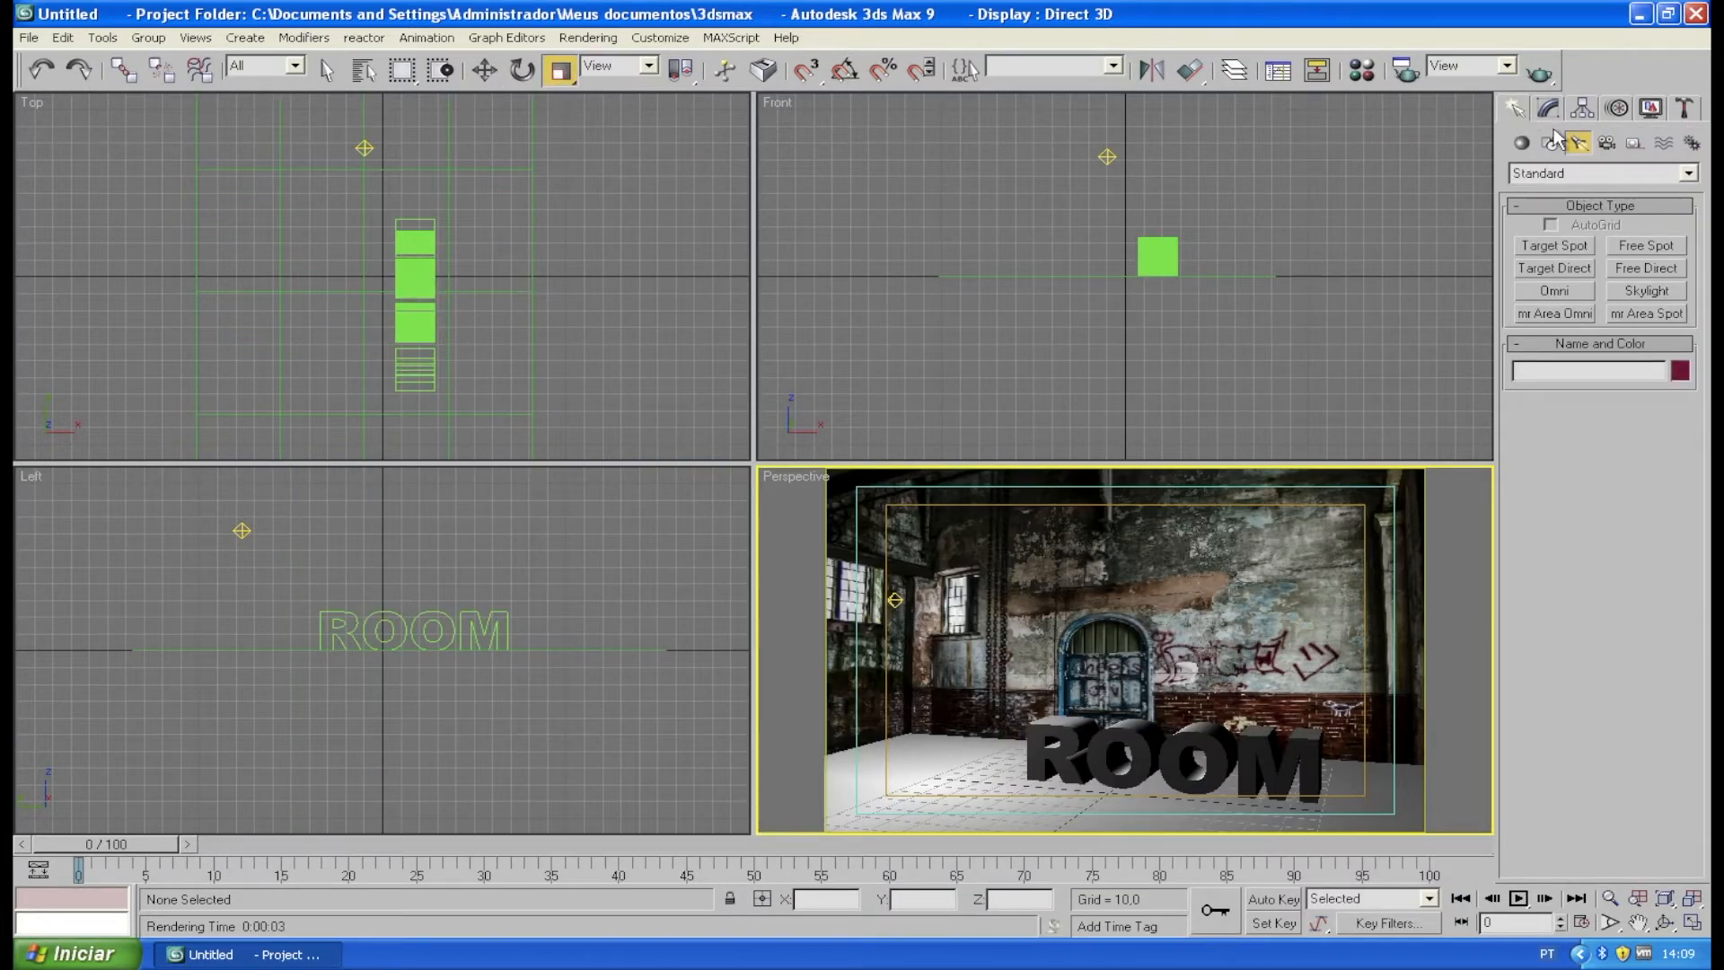
{"action": "left_click", "coordinate": [1579, 297]}
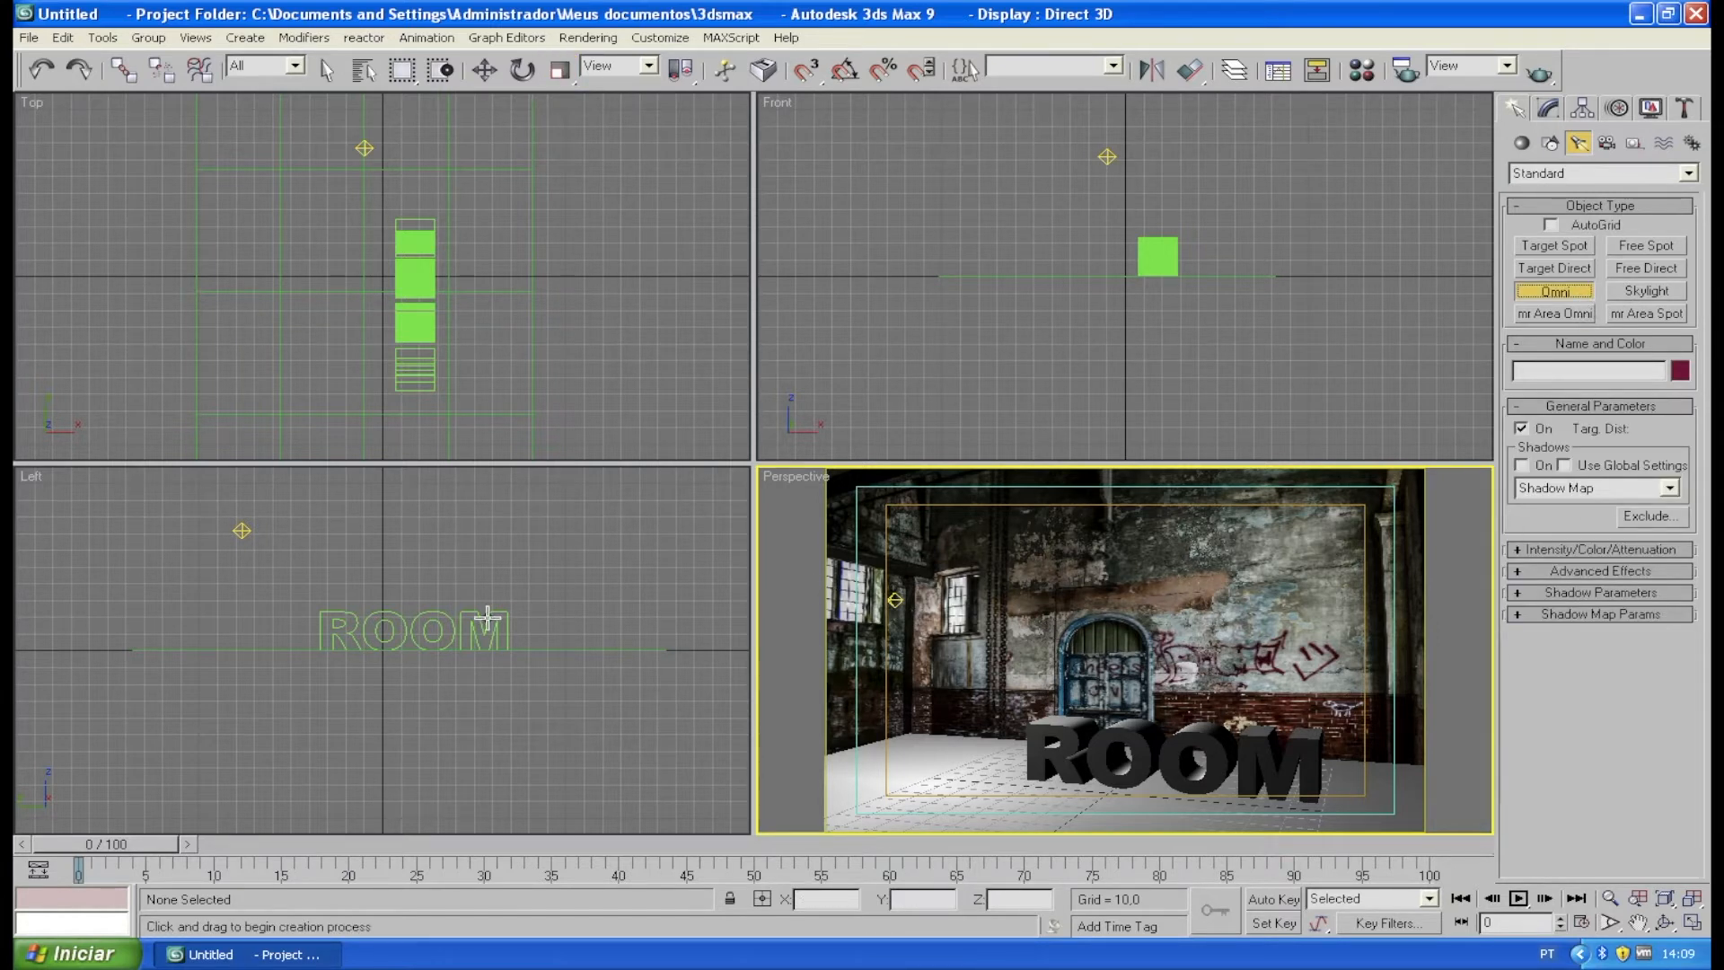
{"action": "left_click", "coordinate": [337, 411]}
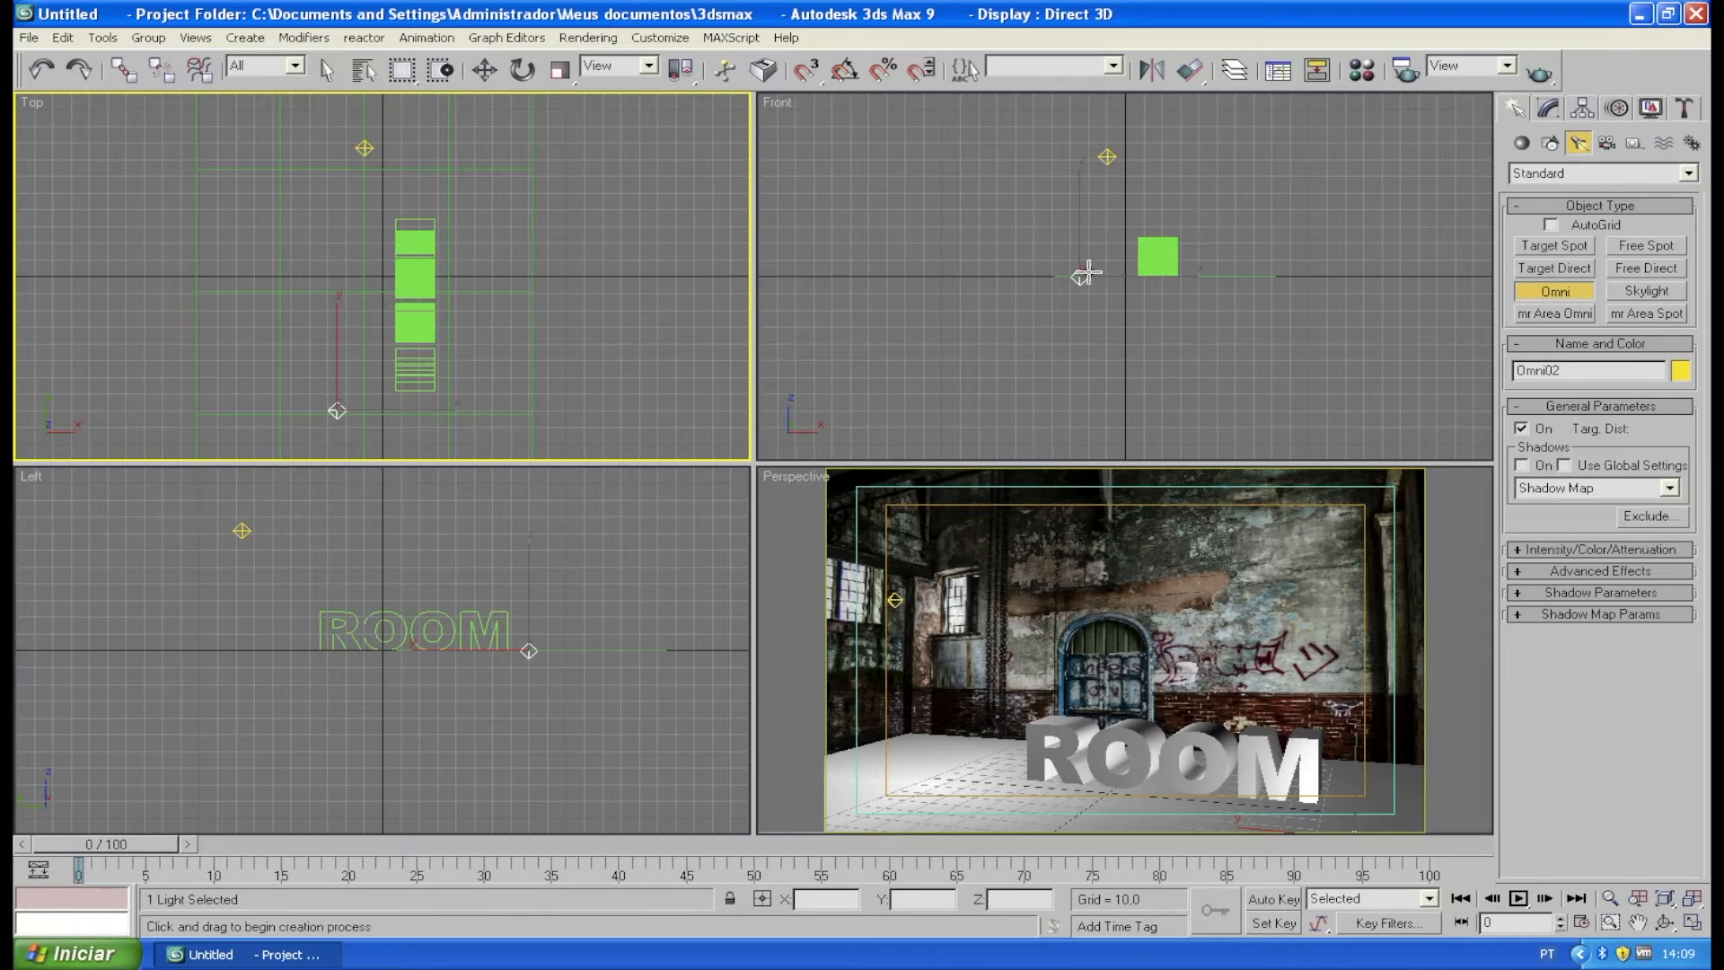
{"action": "key", "text": "w"}
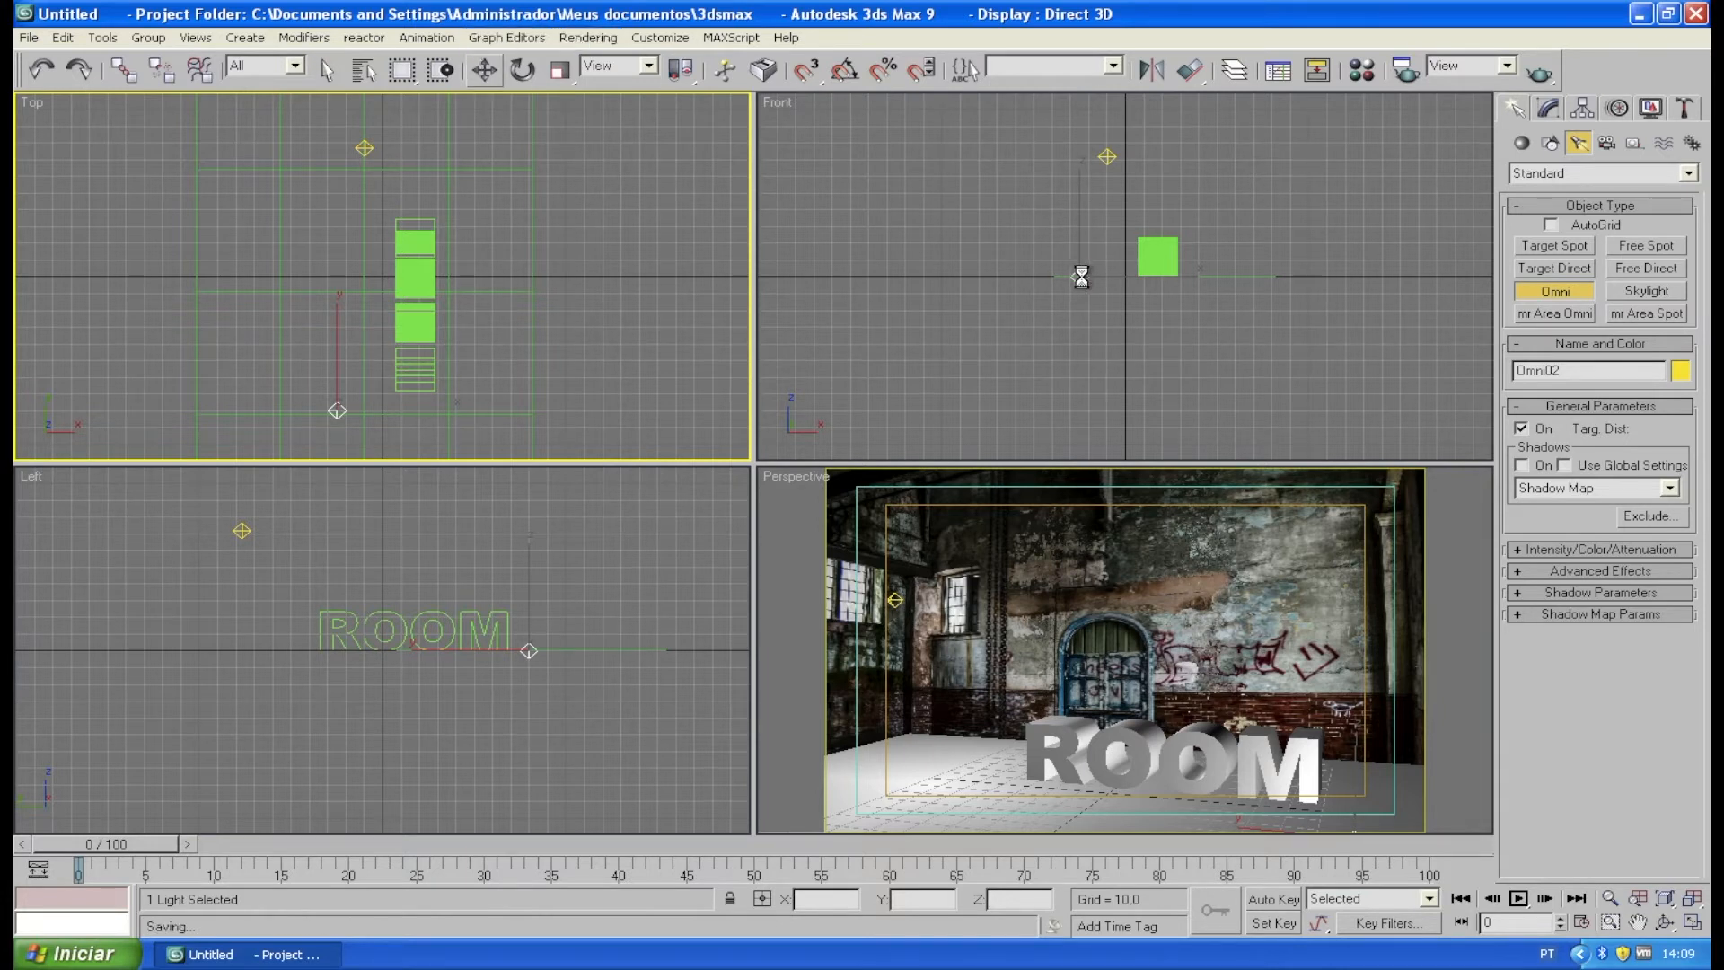
{"action": "left_click_drag", "start_coordinate": [1117, 240], "coordinate": [1086, 218]}
- Open the second omni light's intensity, colour and attenuation settings and render the Perspective view
{"action": "left_click", "coordinate": [1548, 109]}
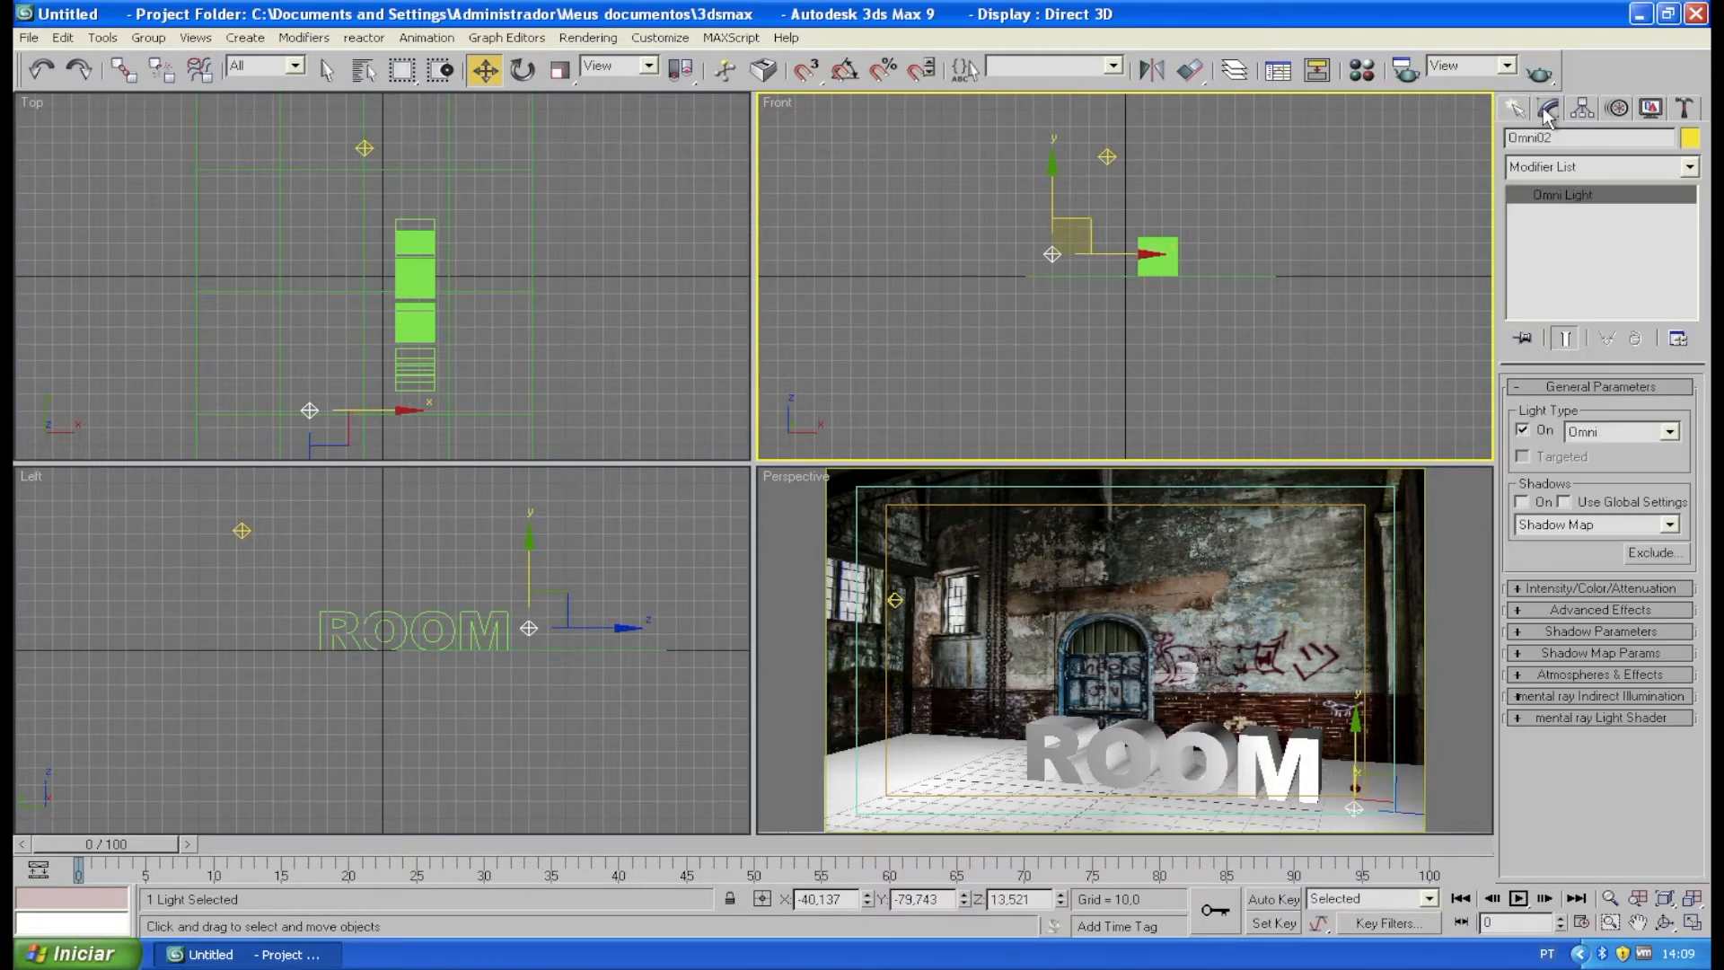
{"action": "left_click", "coordinate": [1563, 589]}
{"action": "left_click", "coordinate": [1539, 72]}
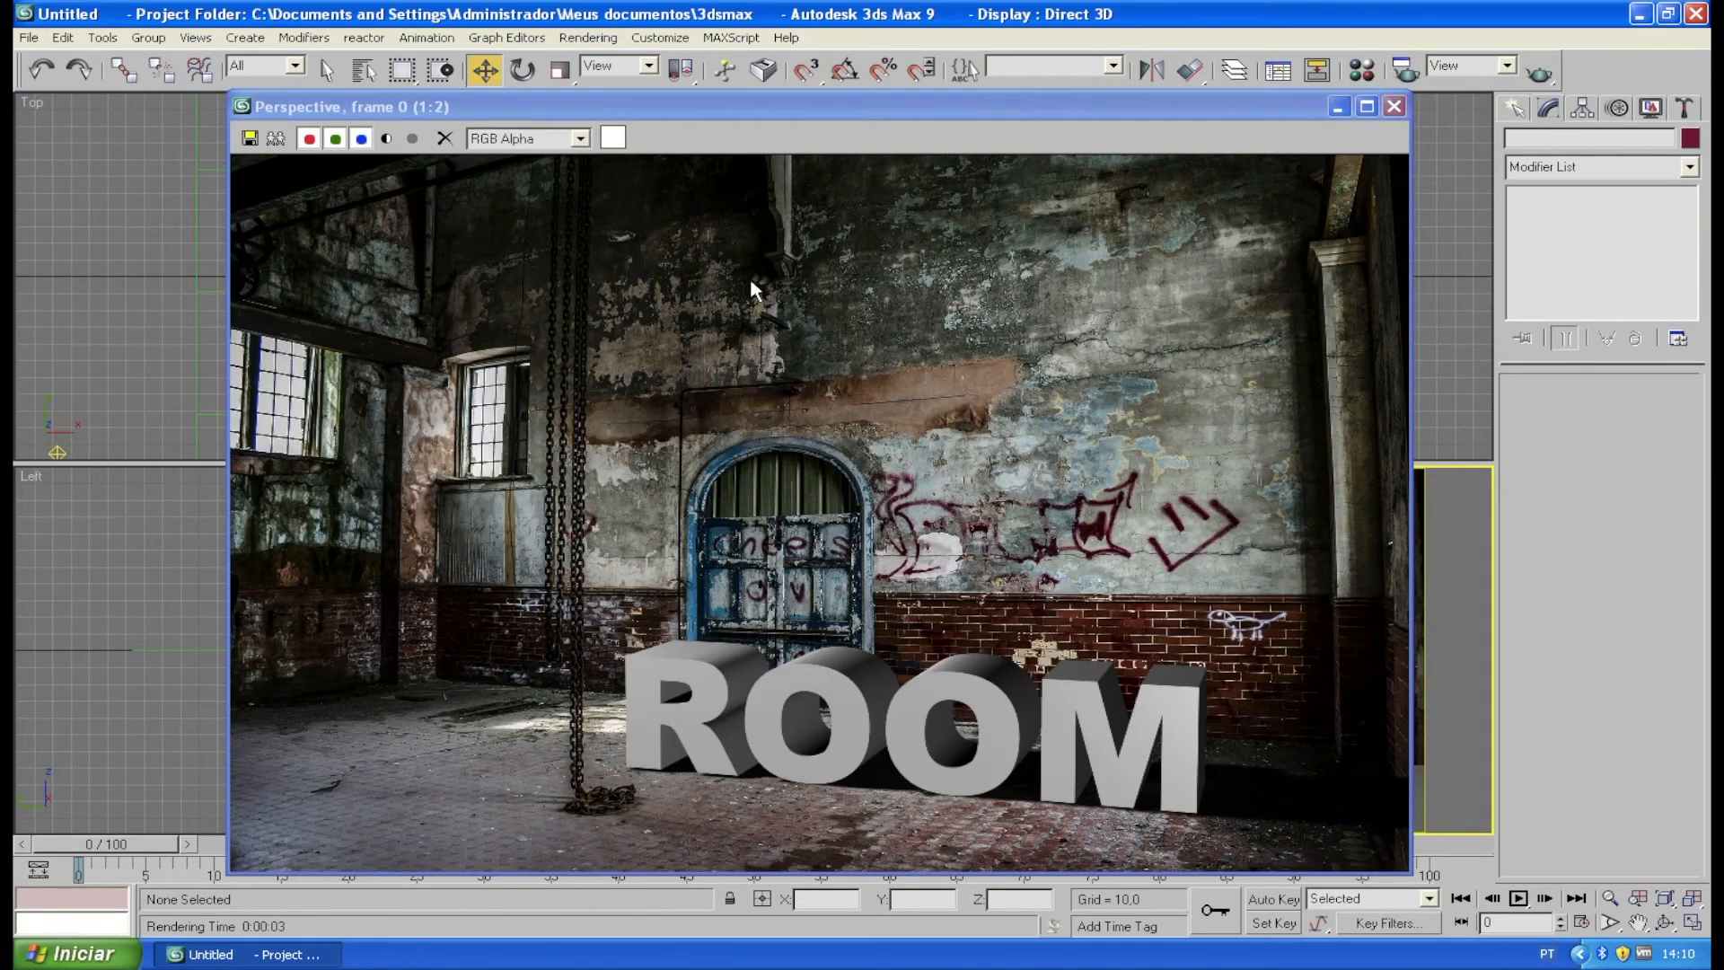
- Start saving the rendered image and choose the Nova pasta folder on the Desktop as its location
{"action": "left_click", "coordinate": [247, 147]}
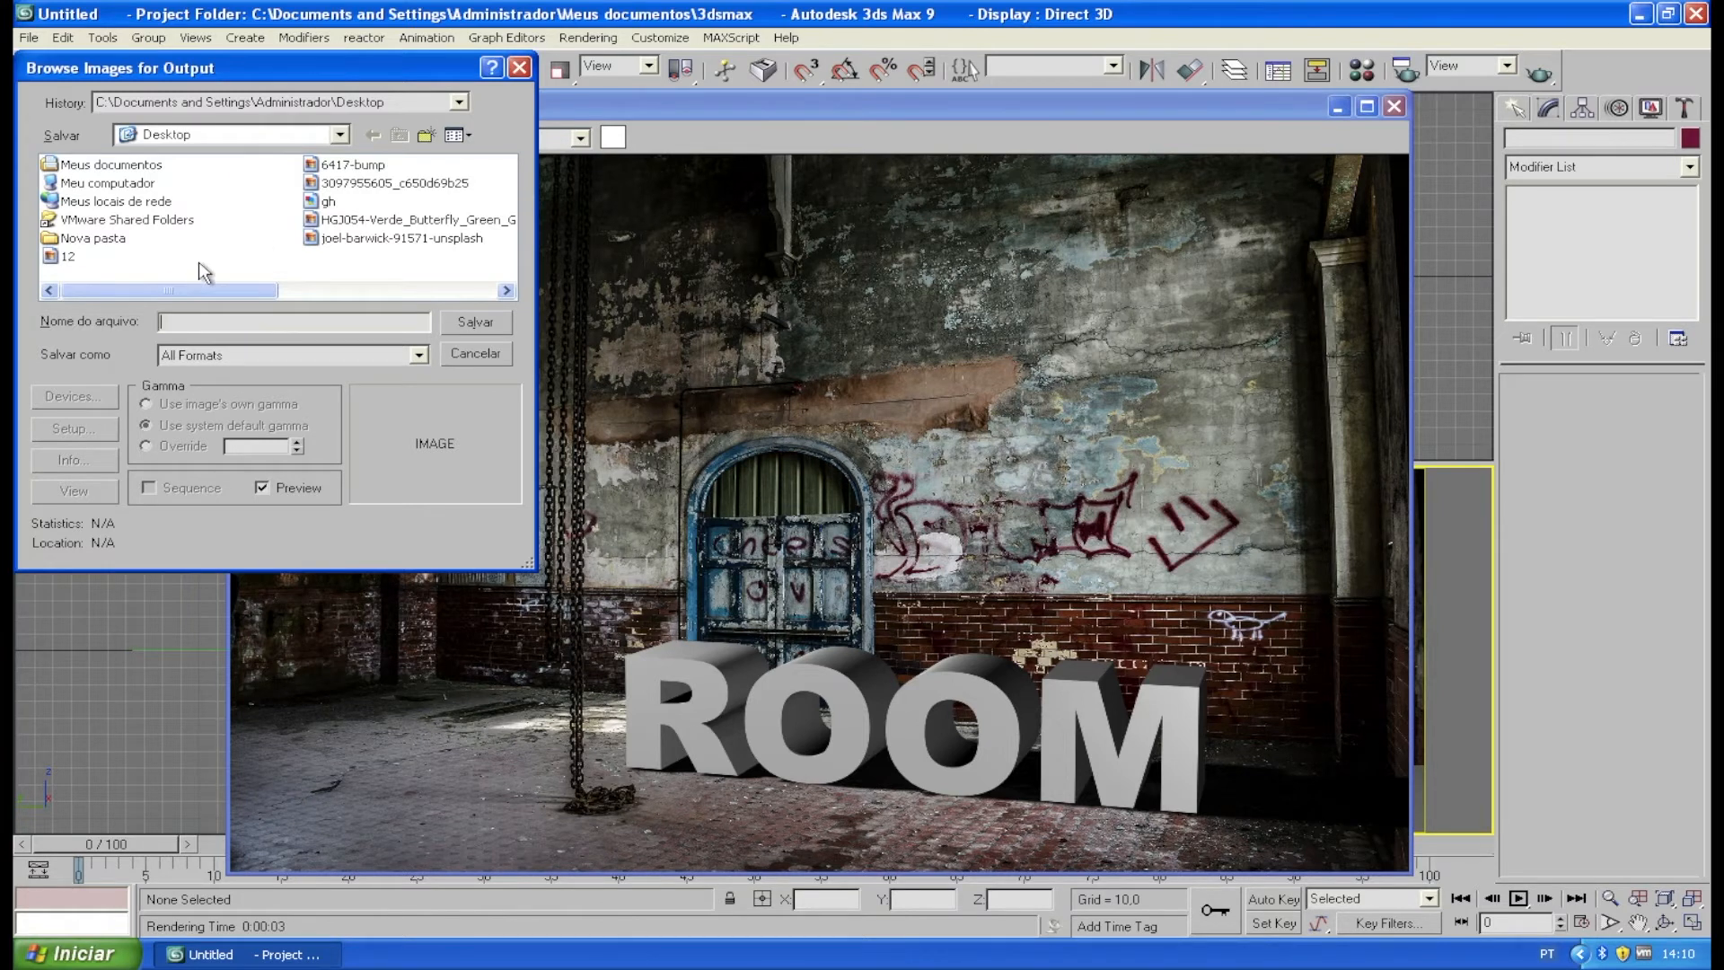
{"action": "double_click", "coordinate": [125, 238]}
{"action": "left_click", "coordinate": [277, 137]}
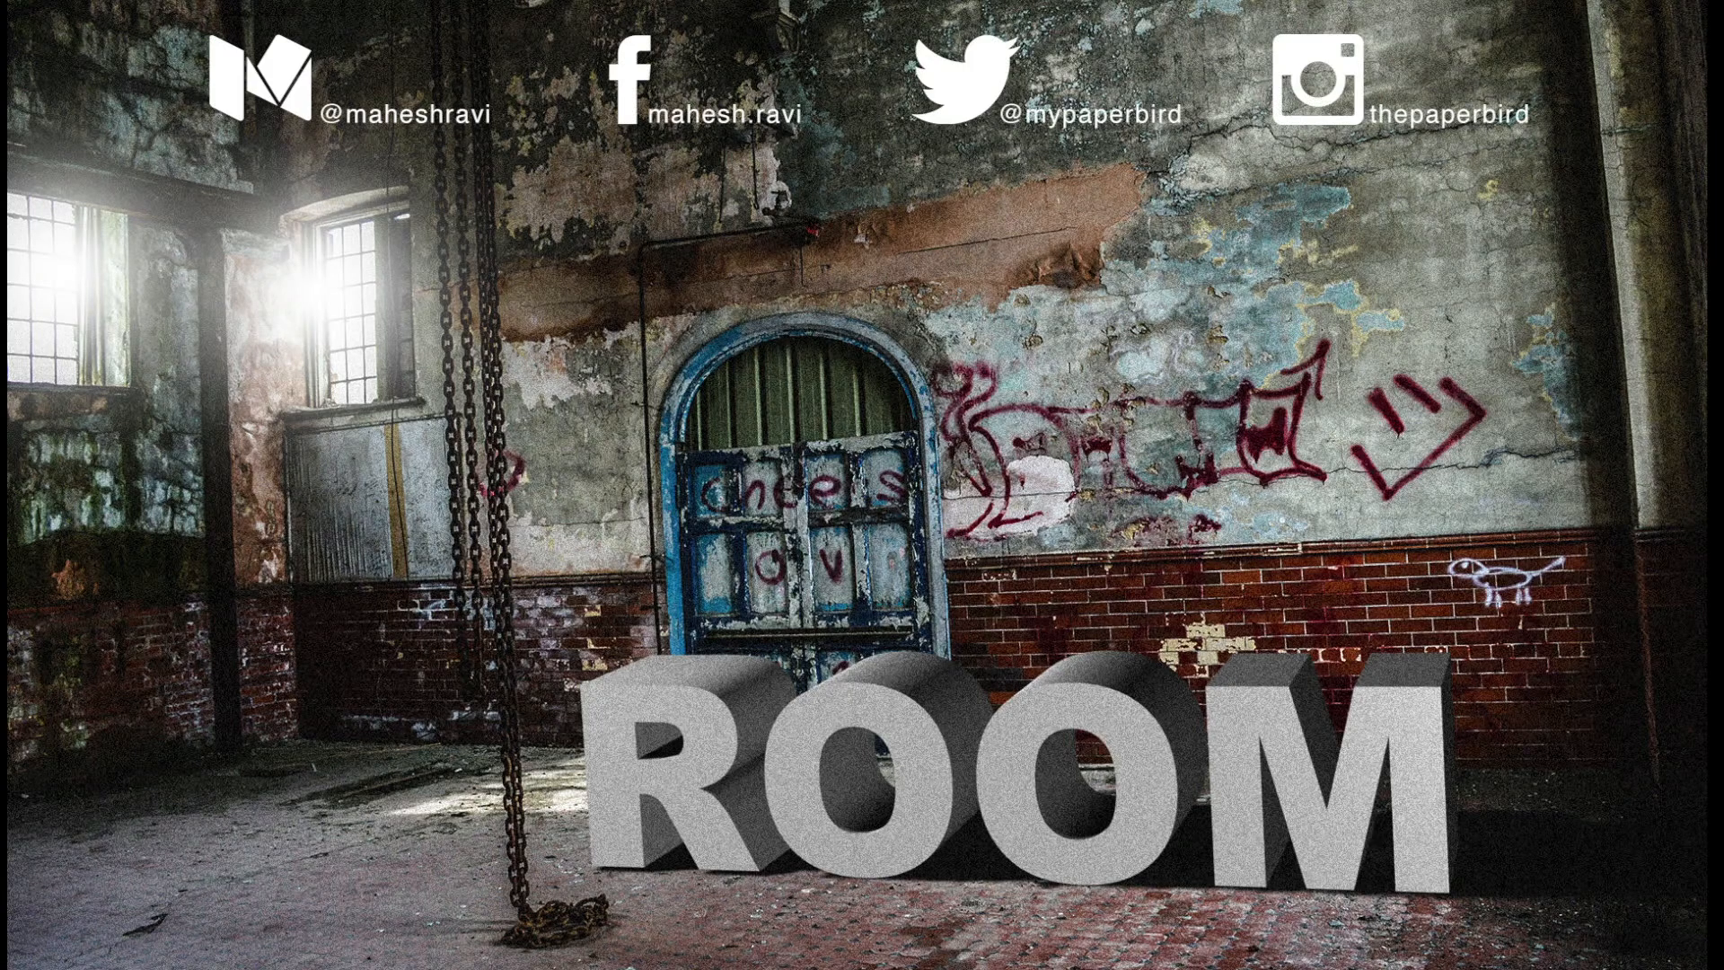